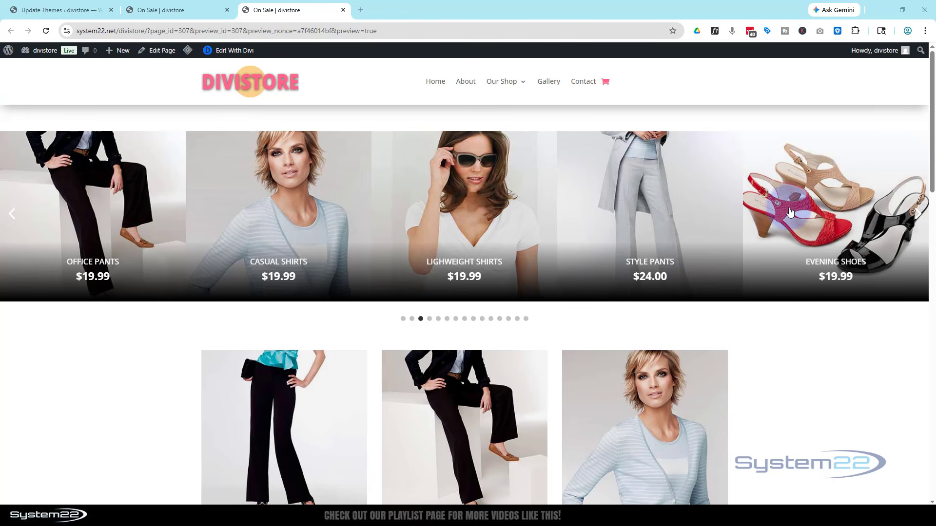
- Open the Evening Shoes product from the carousel on the preview page, then return to the On Sale page
left_click(788, 223)
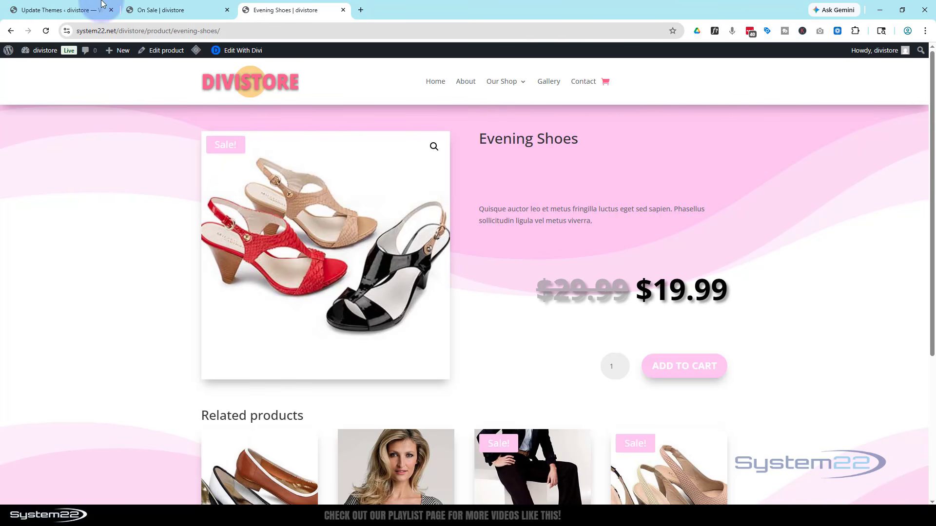
left_click(10, 31)
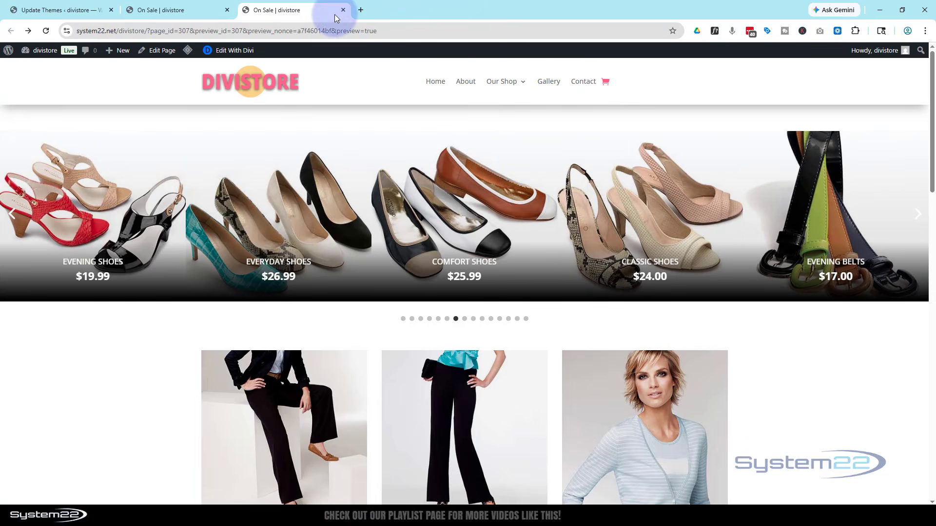
- Delete the existing full-width product carousel row above the product grid in the On Sale page's builder
left_click(159, 10)
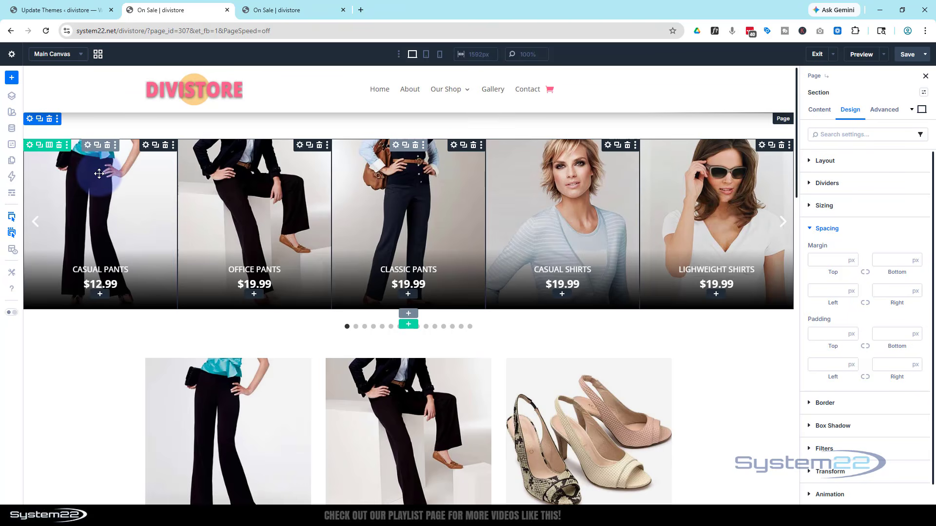
left_click(59, 144)
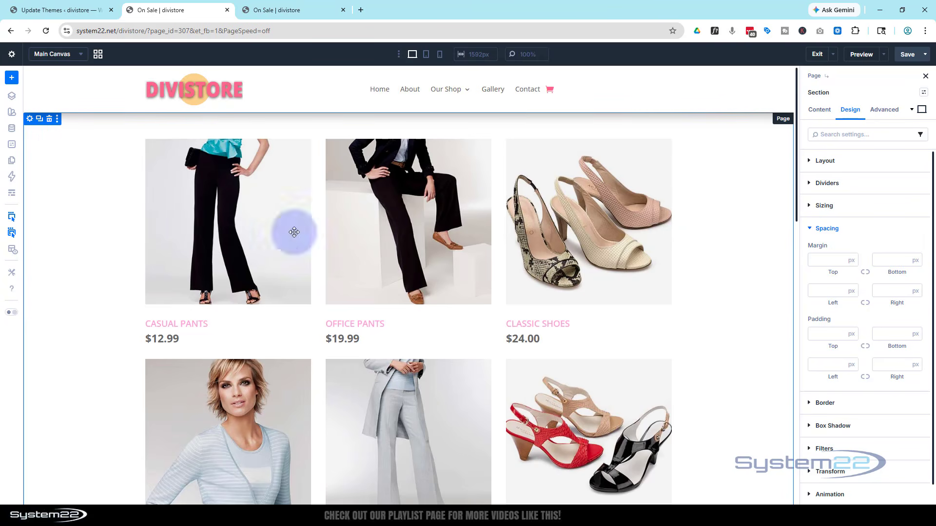
- Add a single-column row below the product grid and insert a Group Carousel module in it
scroll(435, 230, "down", 10)
scroll(435, 230, "down", 5)
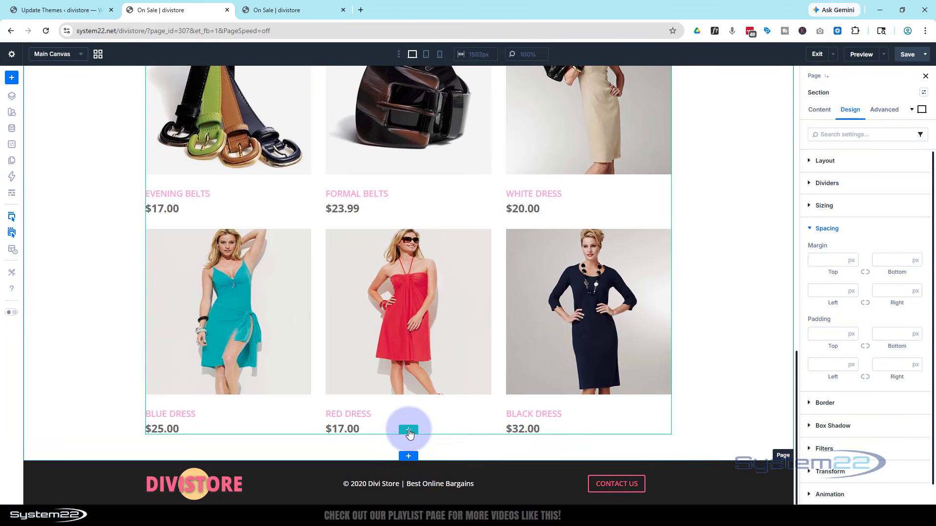
left_click(408, 430)
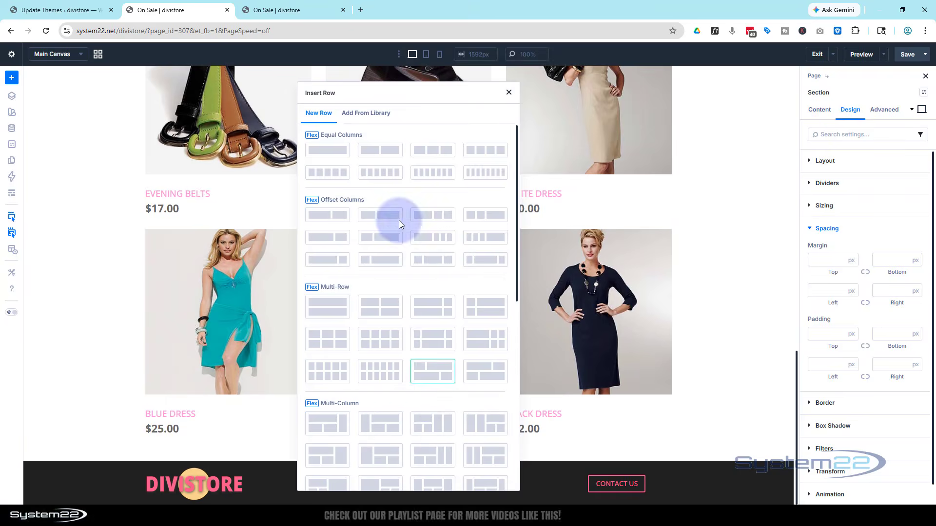
left_click(327, 151)
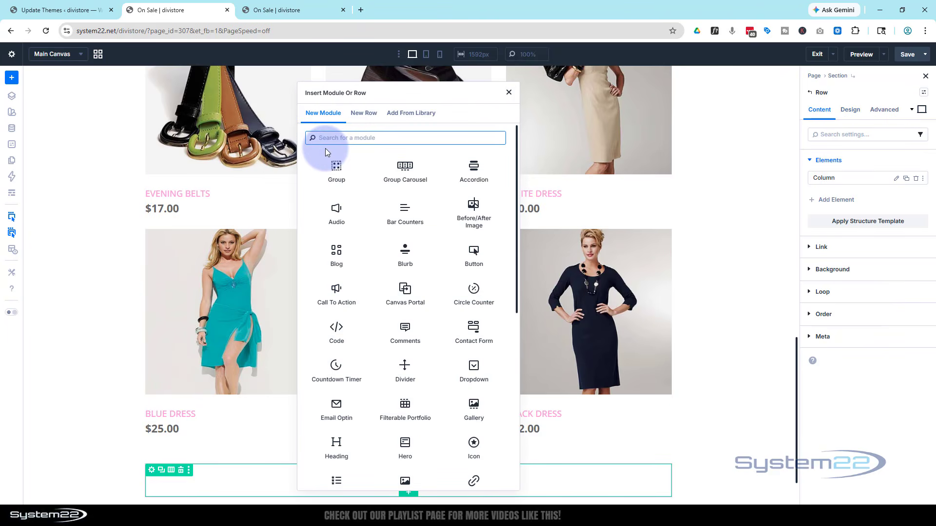
left_click(405, 168)
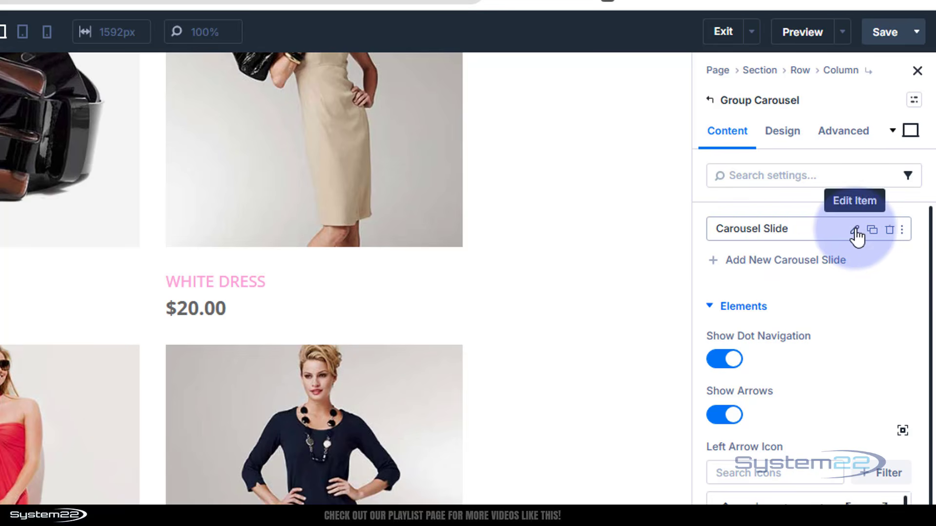
- Add a Call To Action module as an element inside the carousel slide's group
left_click(855, 231)
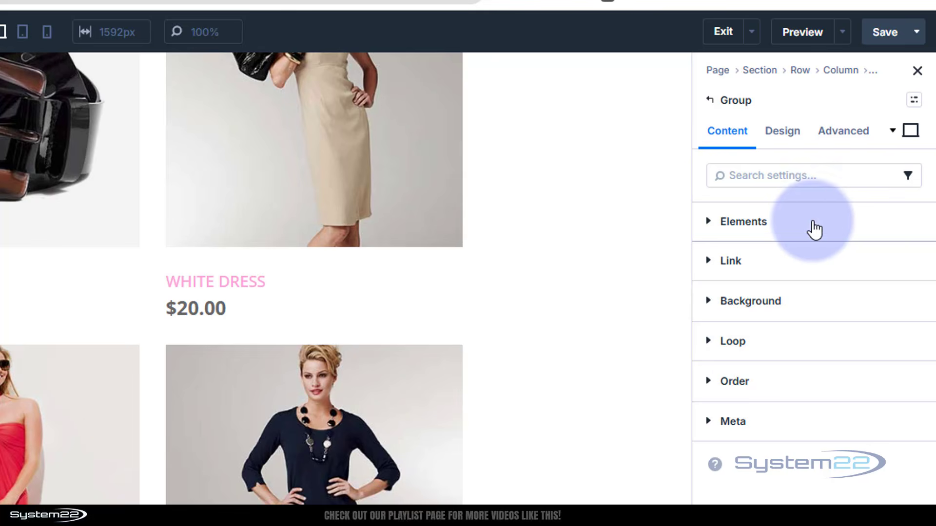
left_click(739, 221)
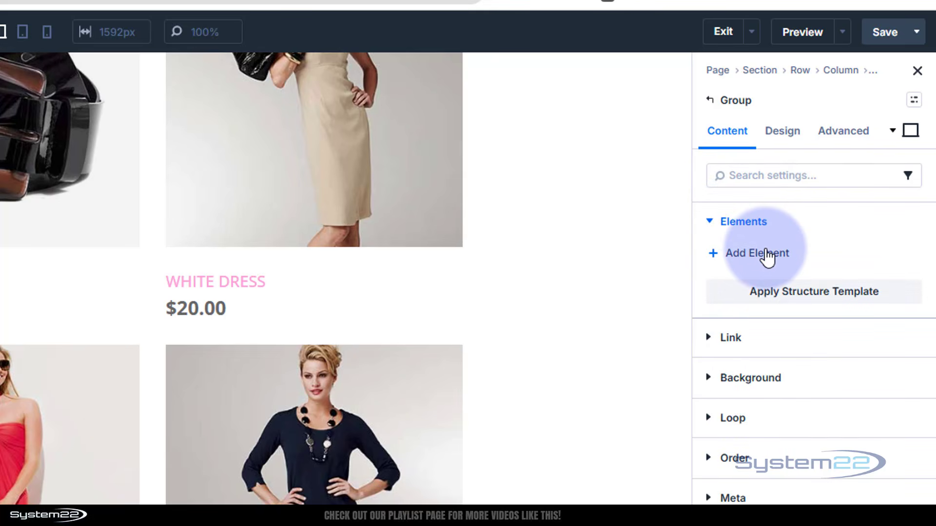
left_click(747, 256)
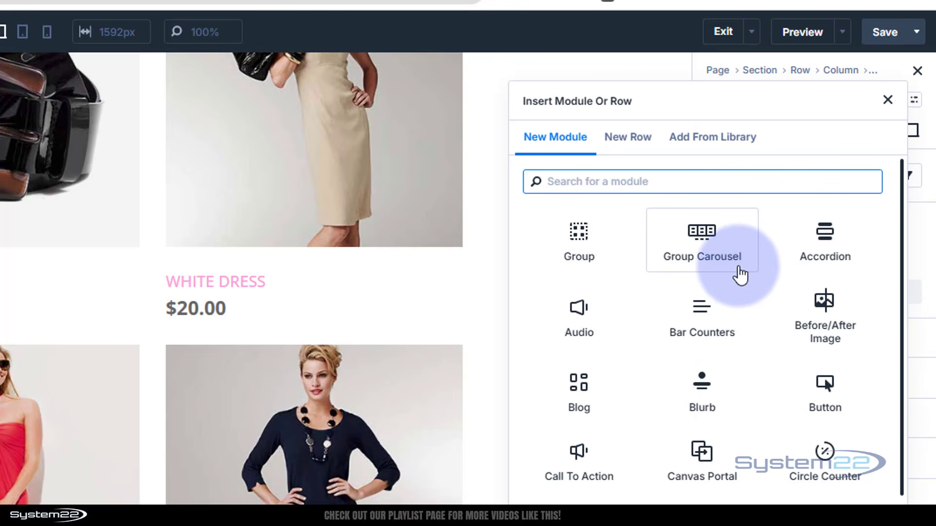
left_click(580, 458)
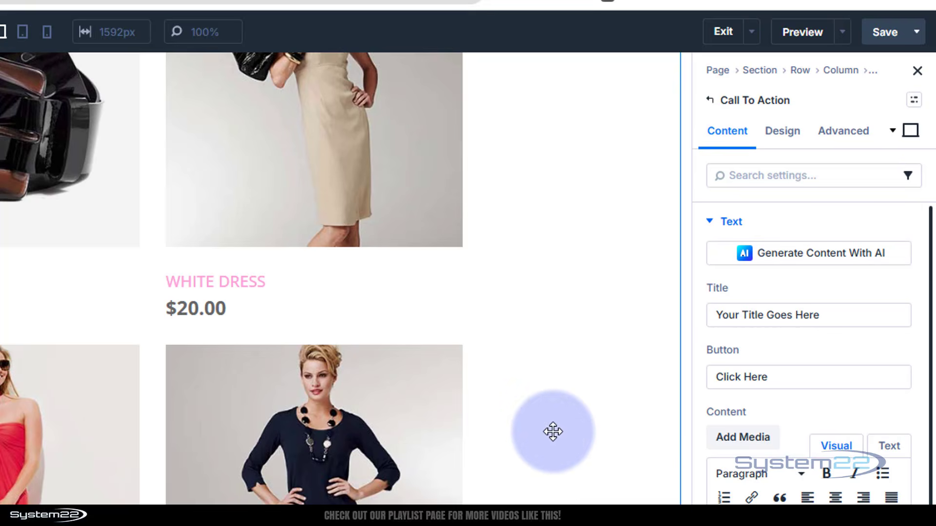
scroll(555, 430, "down", 5)
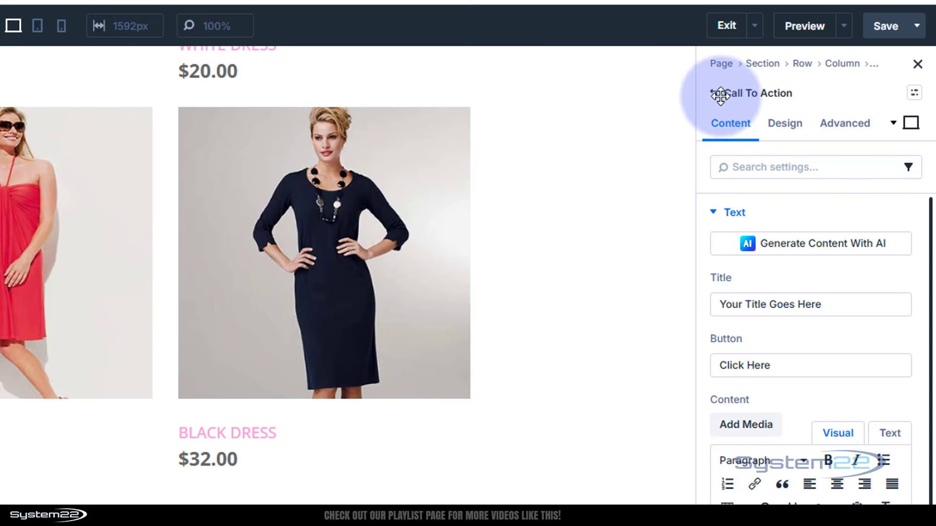
- Return to the parent group of the Call To Action and enable its Loop Element option
left_click(713, 95)
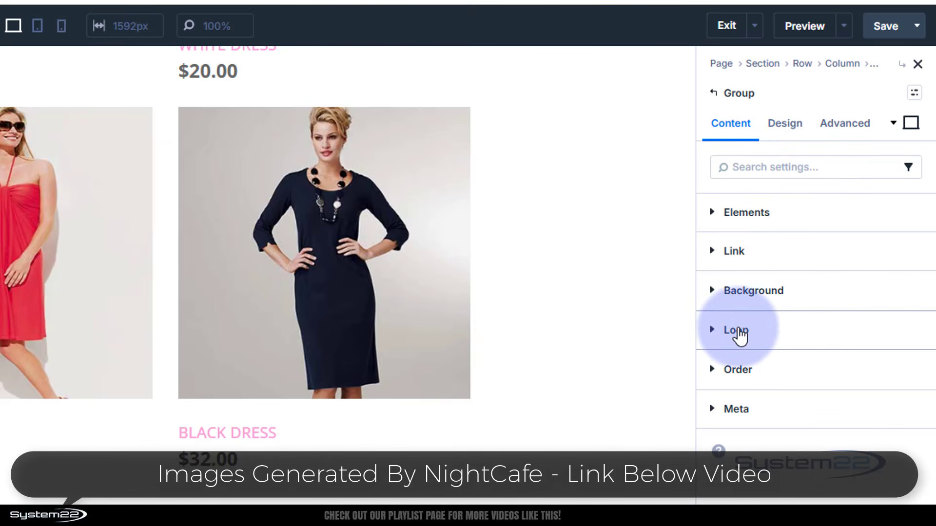
left_click(737, 331)
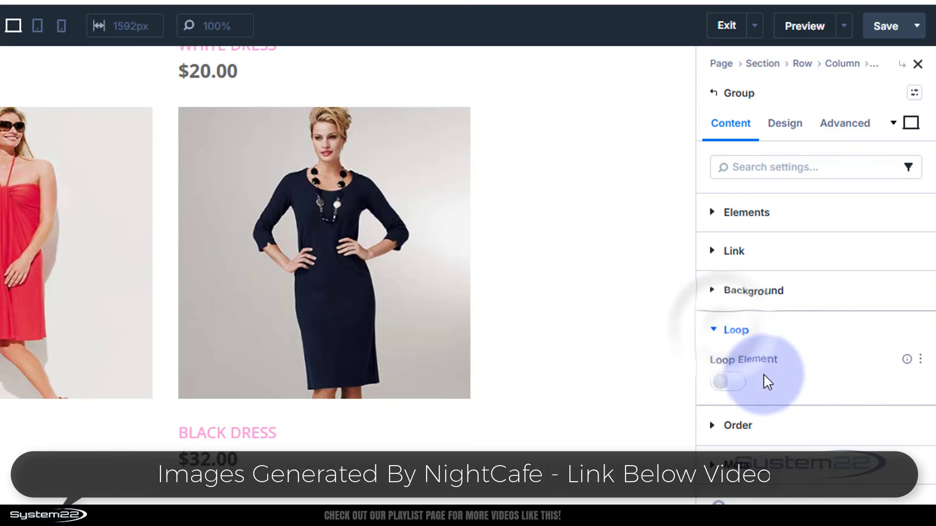
left_click(736, 385)
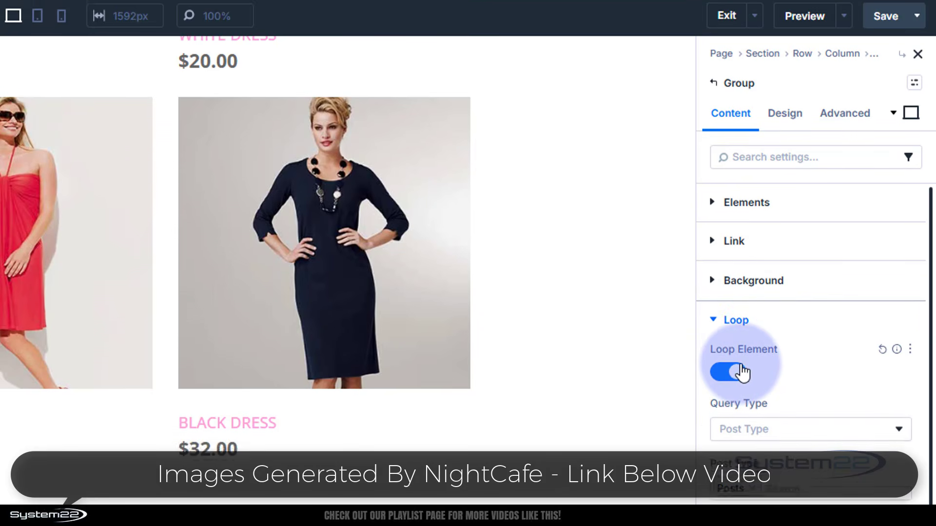
- Replace Posts with Products as the loop's post type
scroll(780, 451, "down", 2)
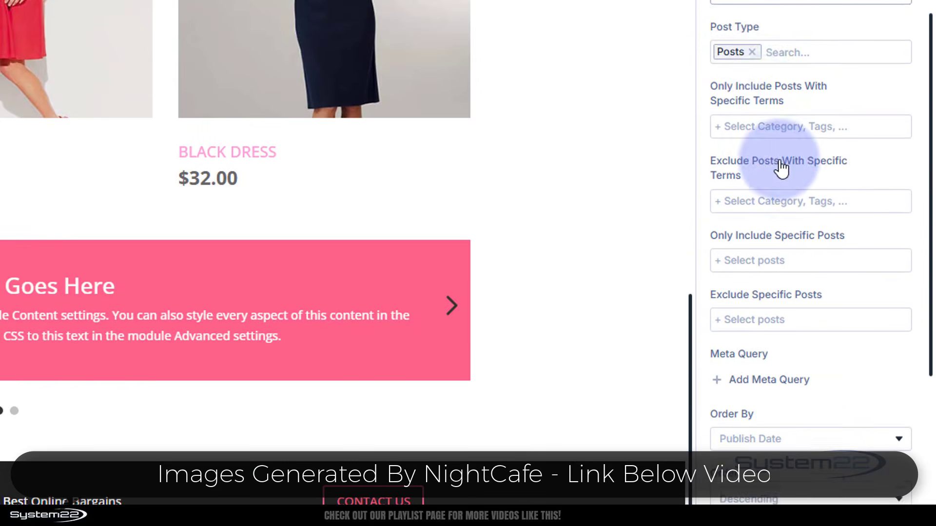
left_click(753, 48)
left_click(753, 48)
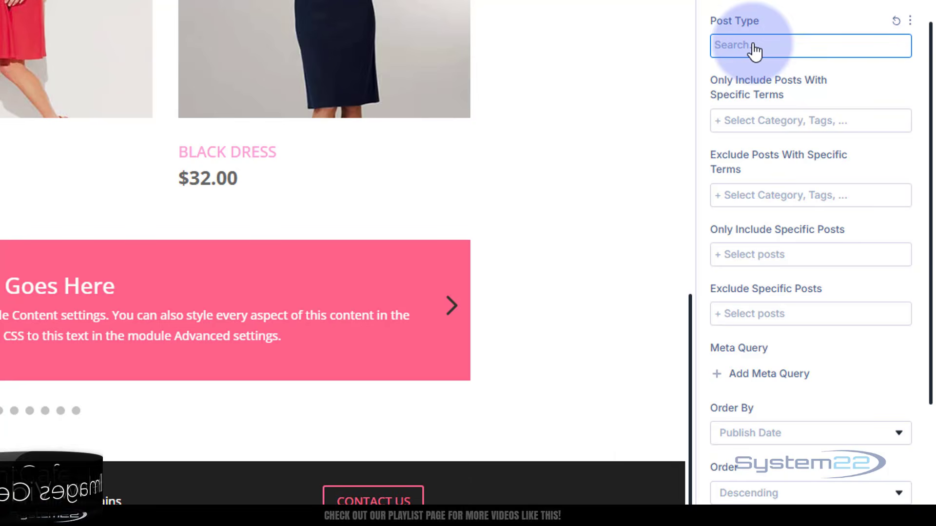
left_click(754, 44)
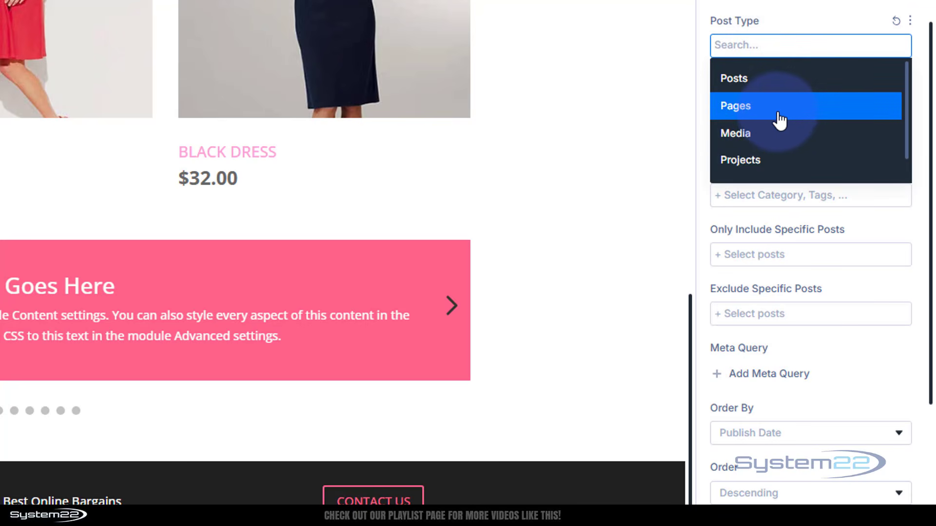
scroll(778, 120, "down", 1)
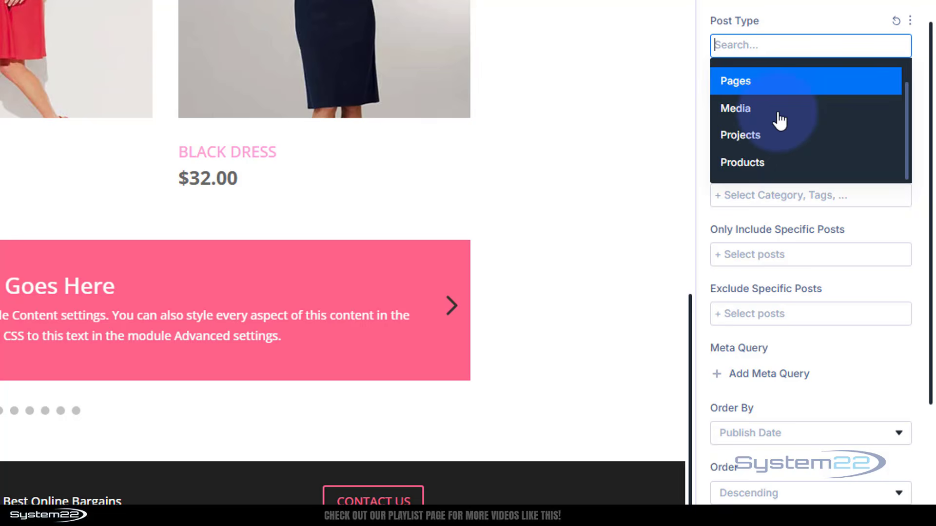
left_click(743, 158)
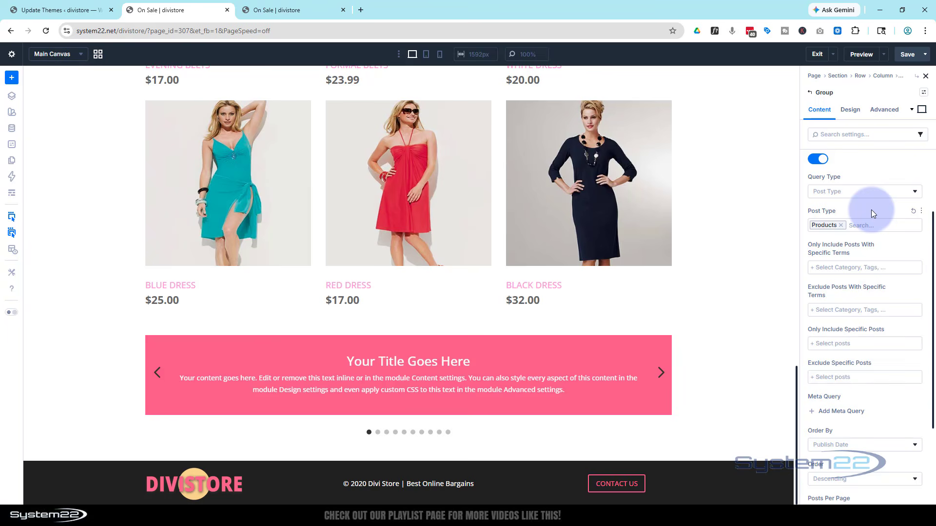
- Open the WordPress dashboard's All Products list and examine the store's products and their categories
left_click(305, 7)
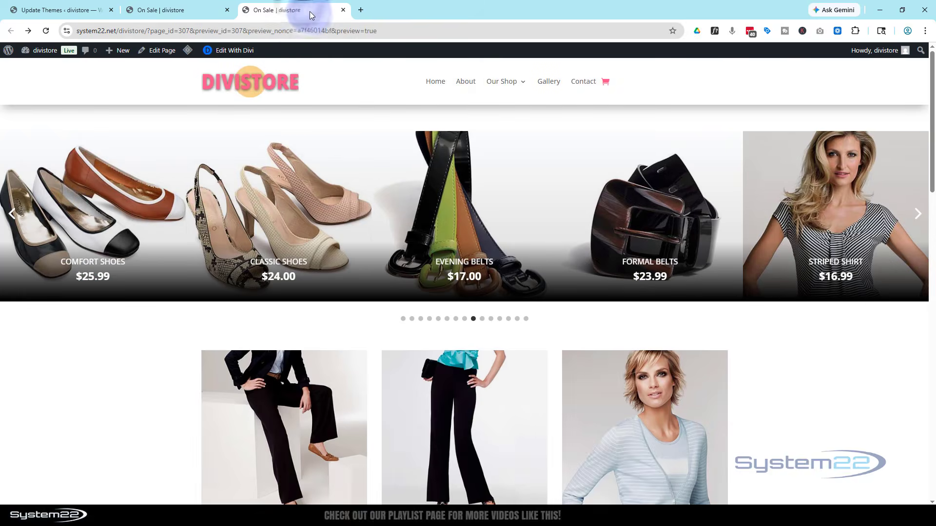
mouse_move(27, 51)
left_click(29, 68)
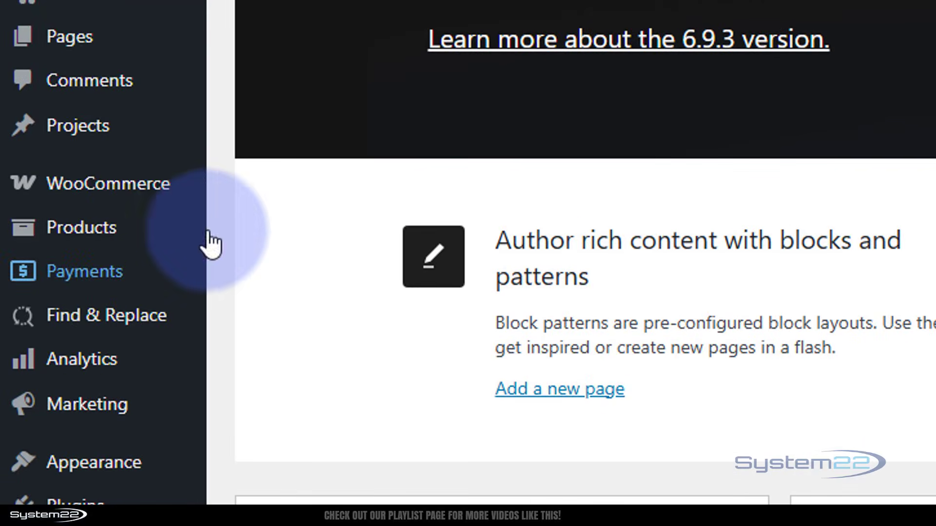
mouse_move(49, 237)
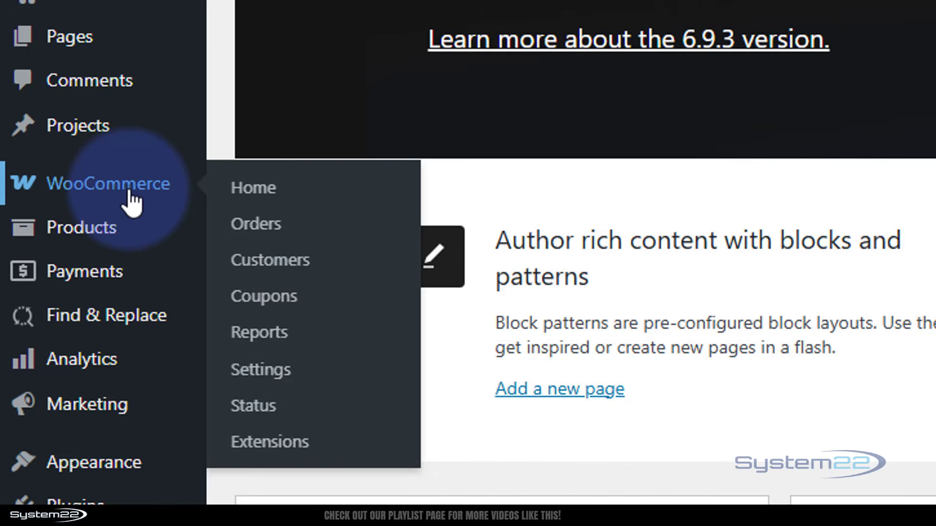
left_click(93, 238)
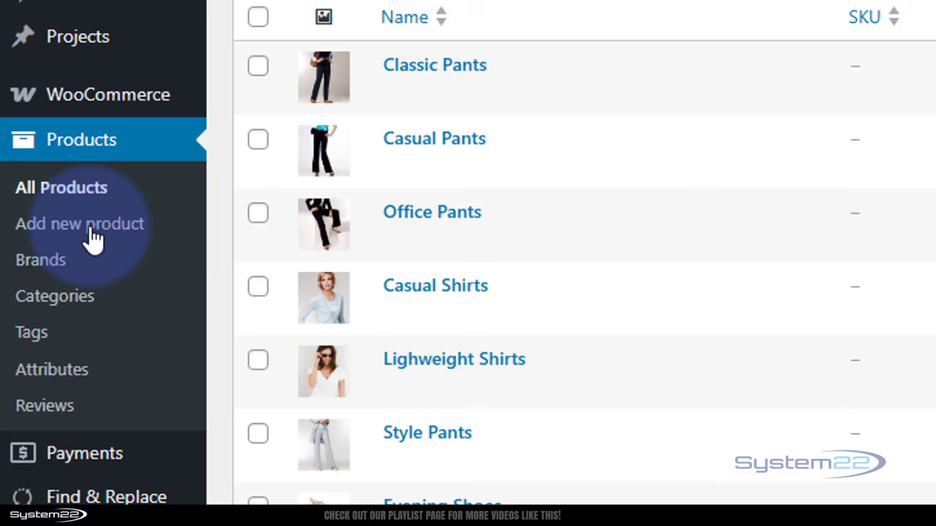
scroll(569, 288, "down", 6)
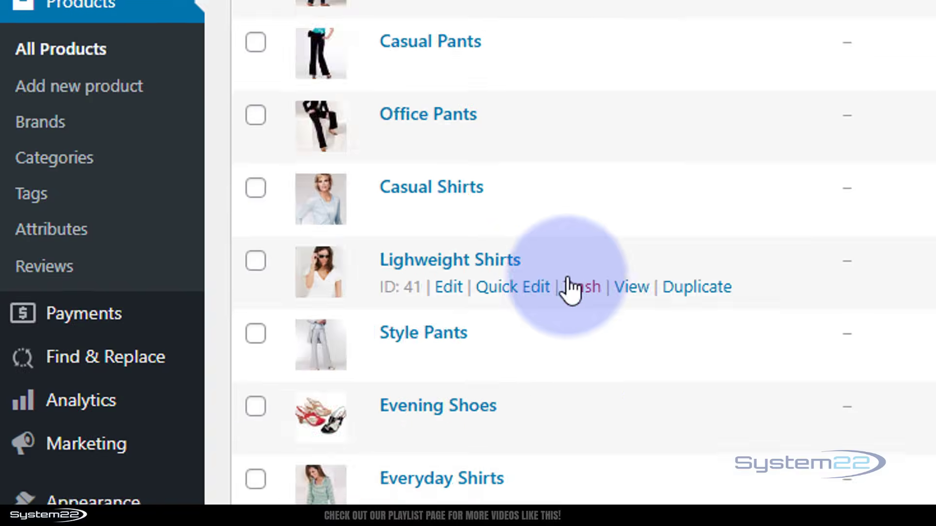
mouse_move(172, 55)
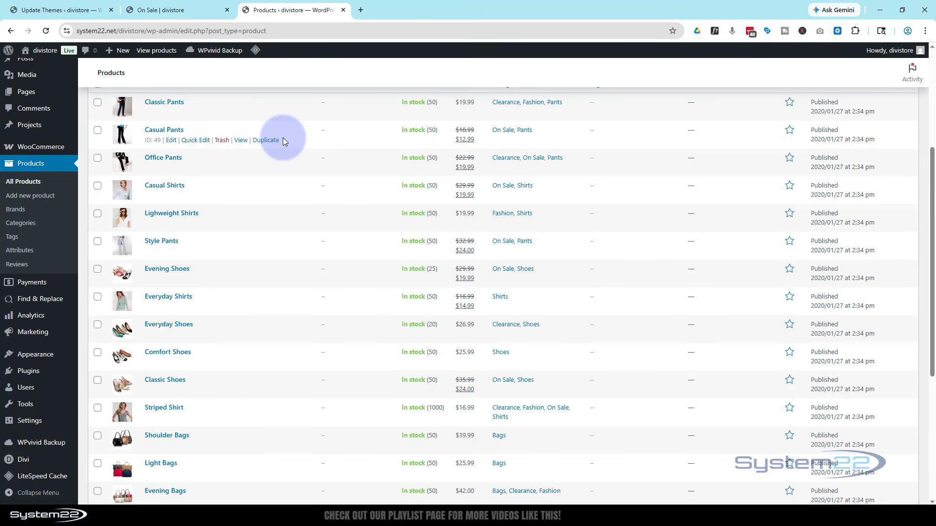
- Back in the page builder, limit the loop to the product categories Bags, Clearance, Fashion, On Sale, Belts and Shoes
left_click(184, 10)
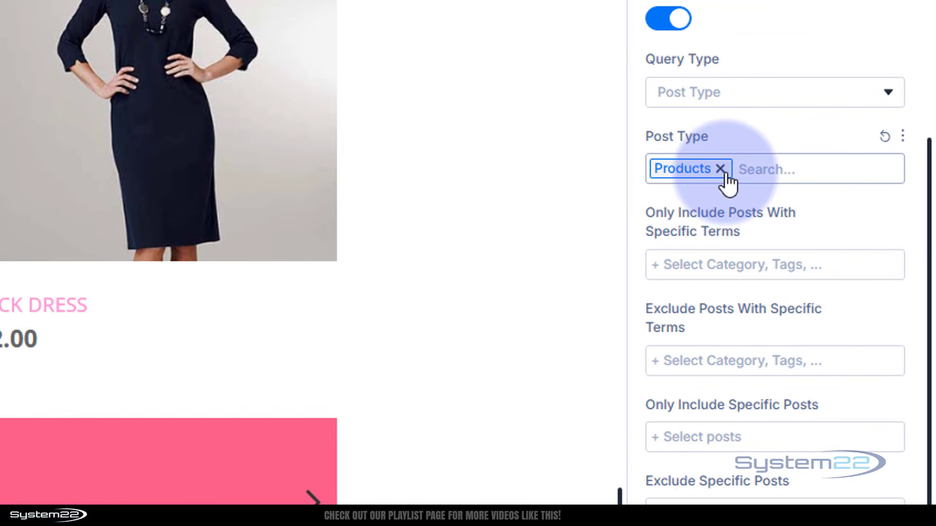
left_click(711, 267)
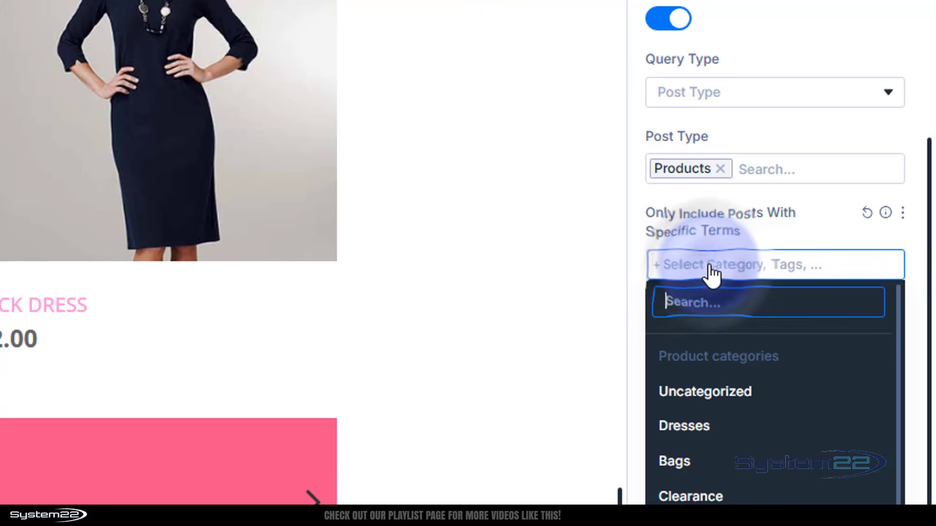
left_click(768, 467)
left_click(854, 269)
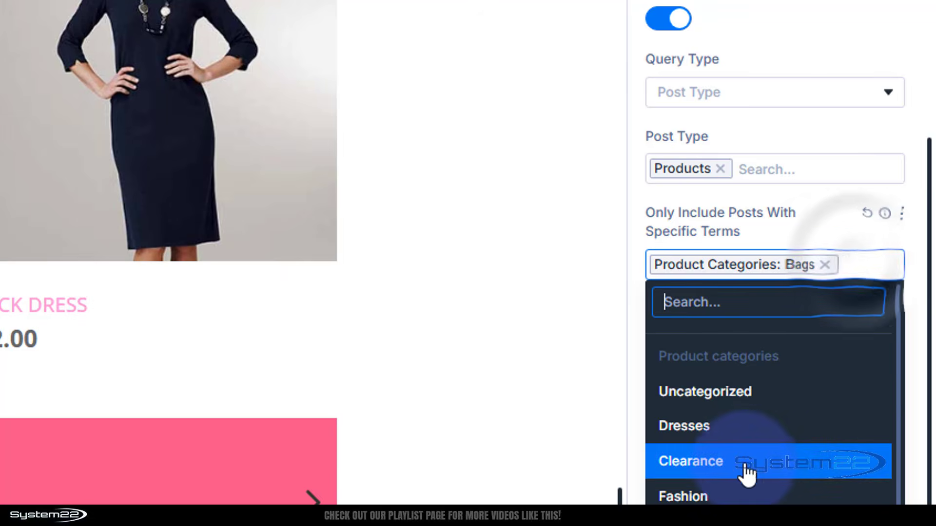
left_click(743, 463)
left_click(891, 292)
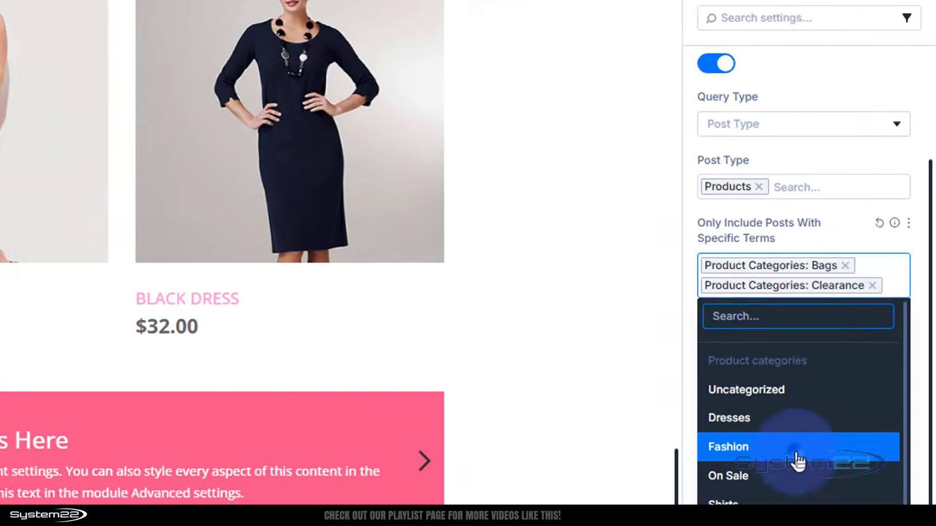
left_click(760, 487)
left_click(909, 291)
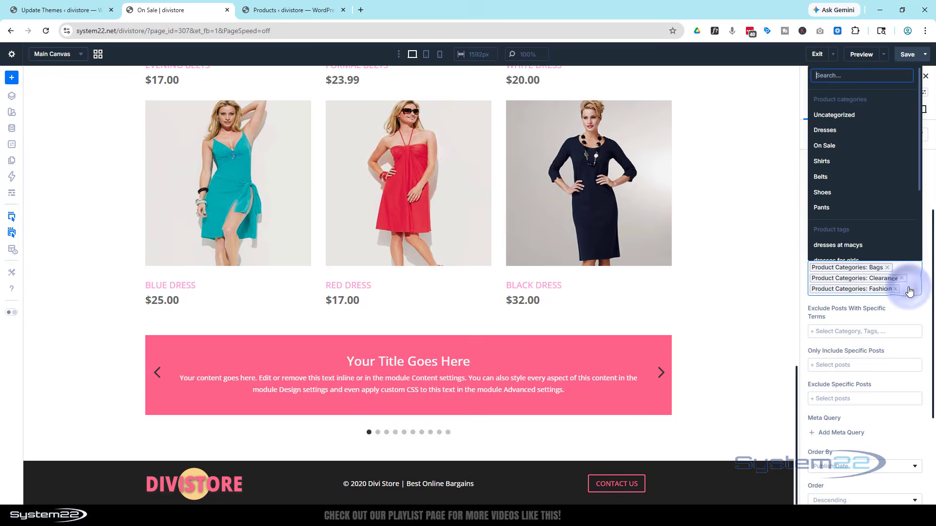
left_click(849, 147)
left_click(909, 305)
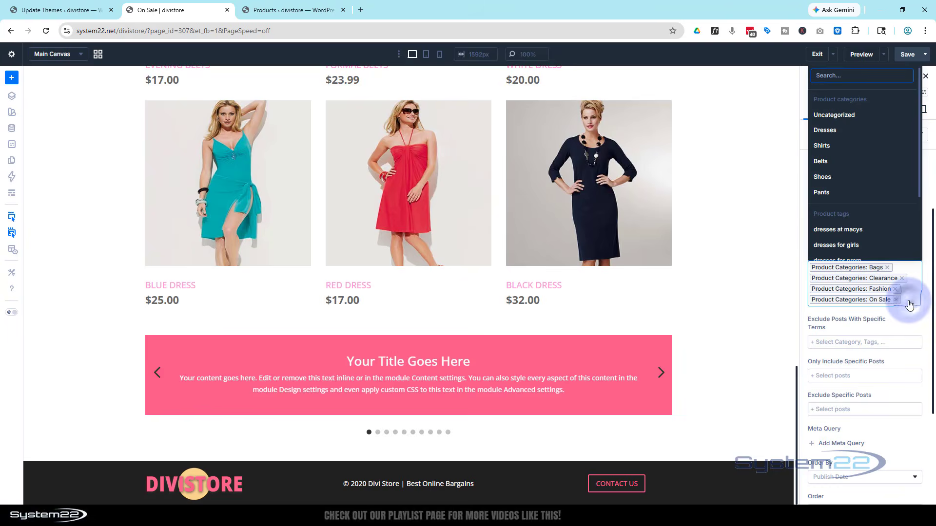
left_click(850, 163)
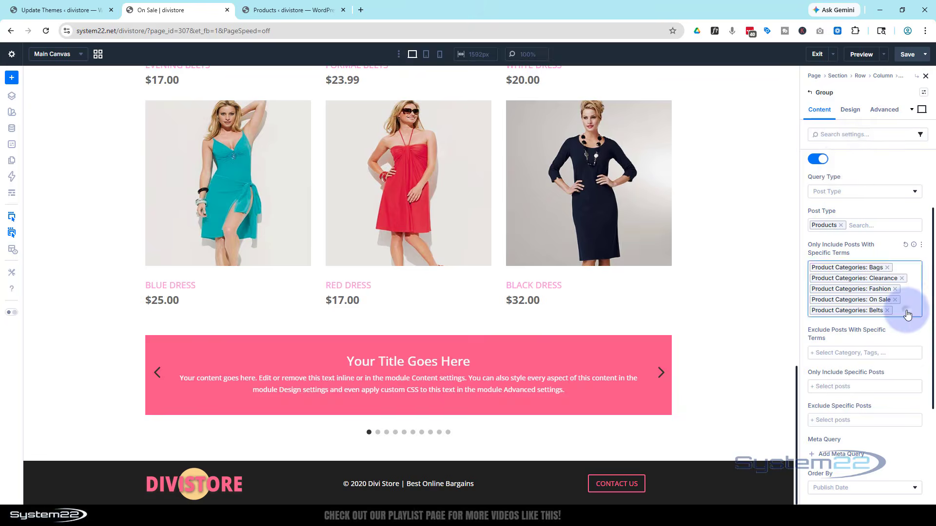
left_click(905, 311)
left_click(844, 168)
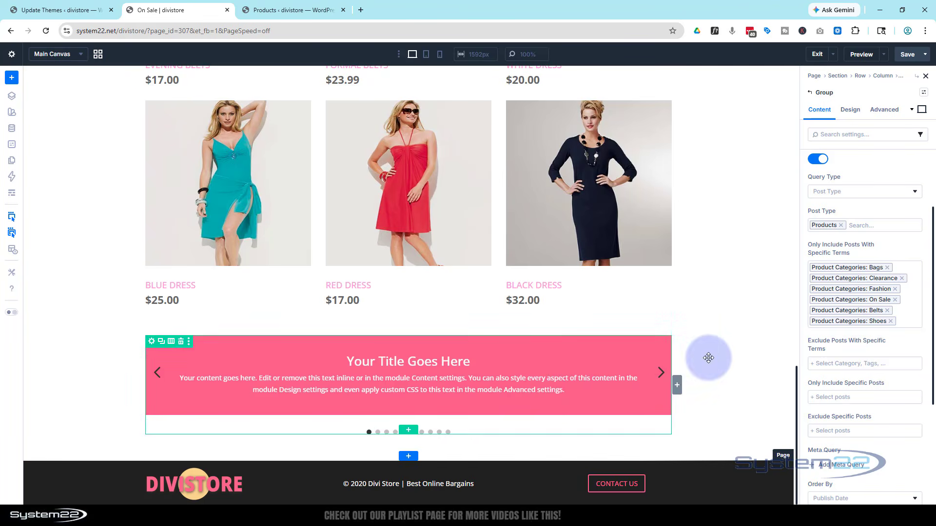
- Set the product loop's Posts Per Page to 20
left_click(870, 270)
scroll(867, 269, "down", 6)
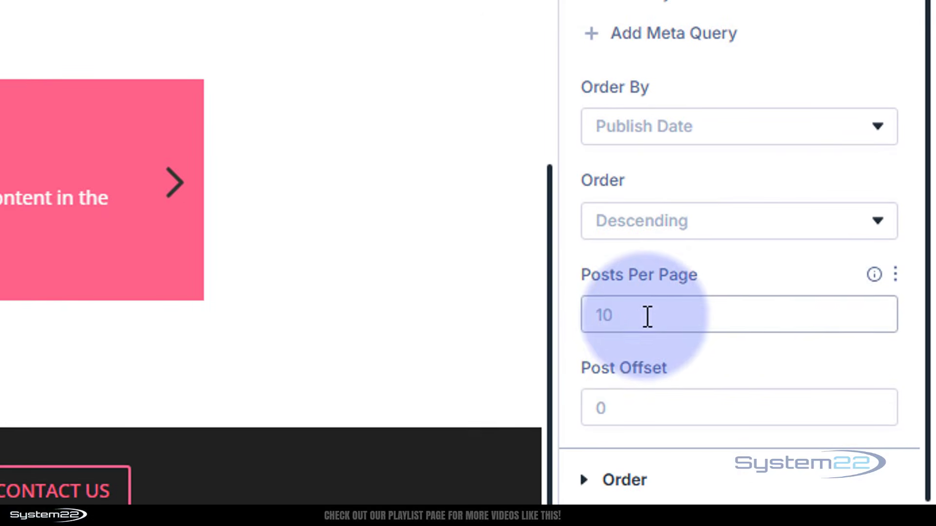
left_click(647, 317)
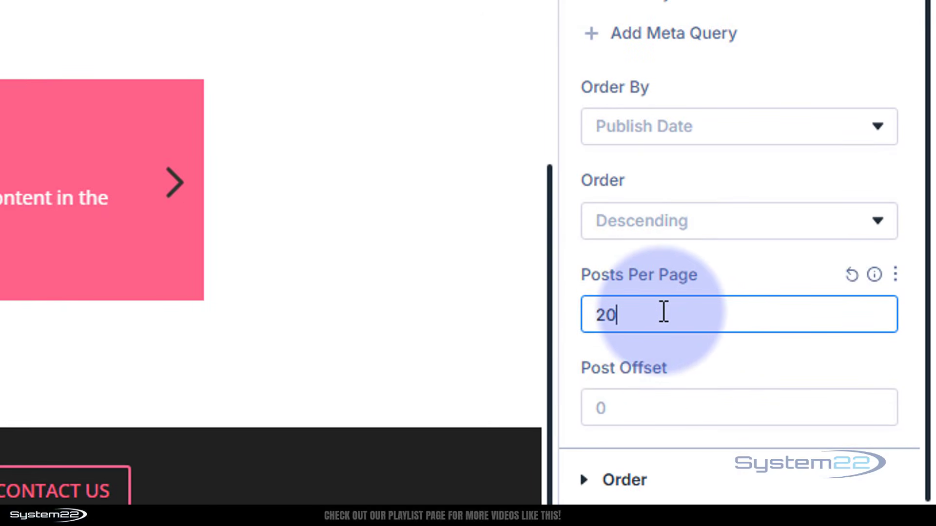
left_click(710, 263)
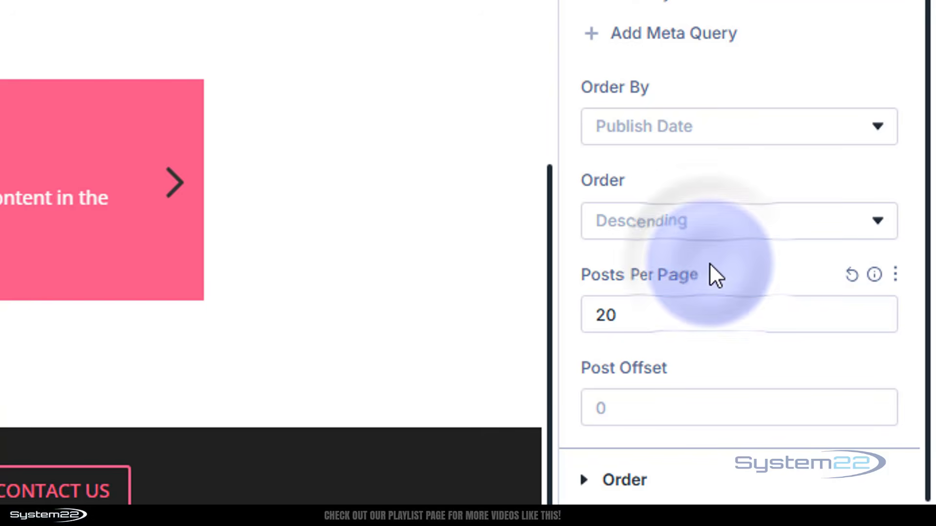
left_click(633, 320)
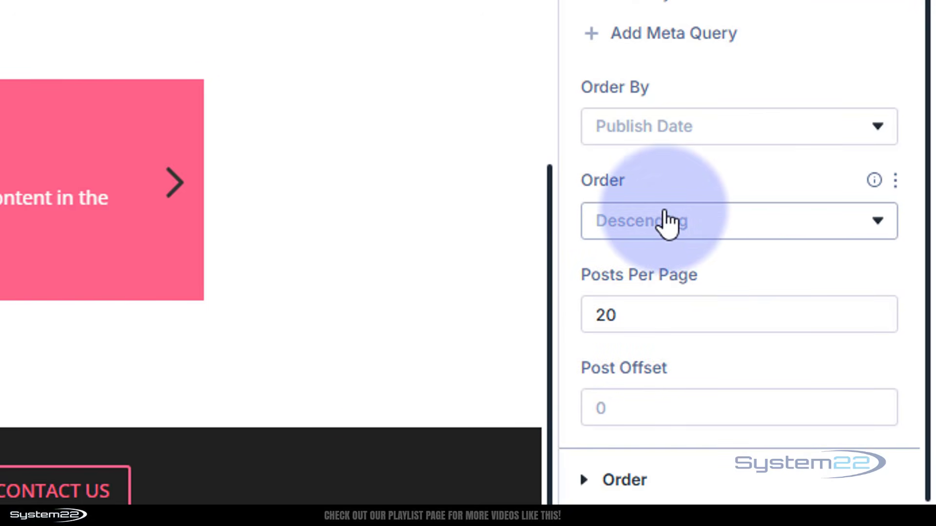
- Examine the loop's include and exclude filters, post type and category terms, and the list of specific products available for inclusion
scroll(668, 222, "up", 5)
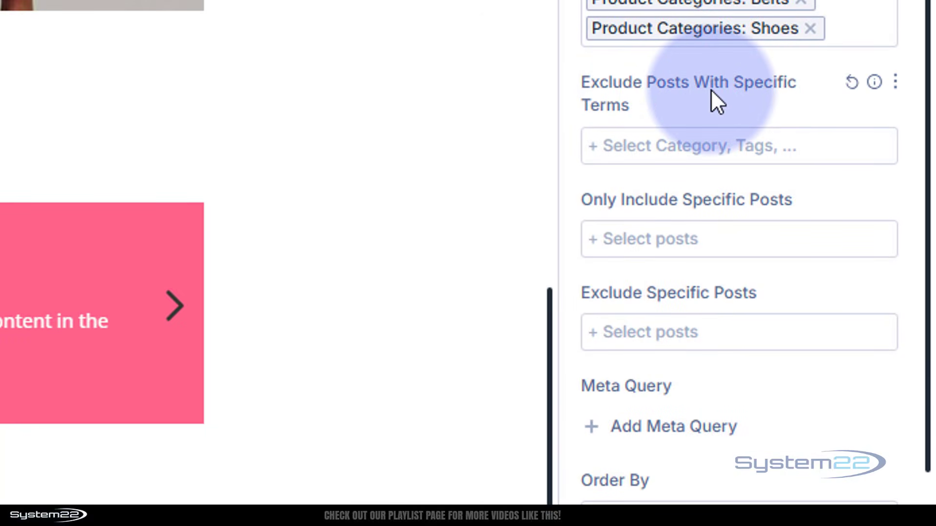
scroll(702, 146, "down", 3)
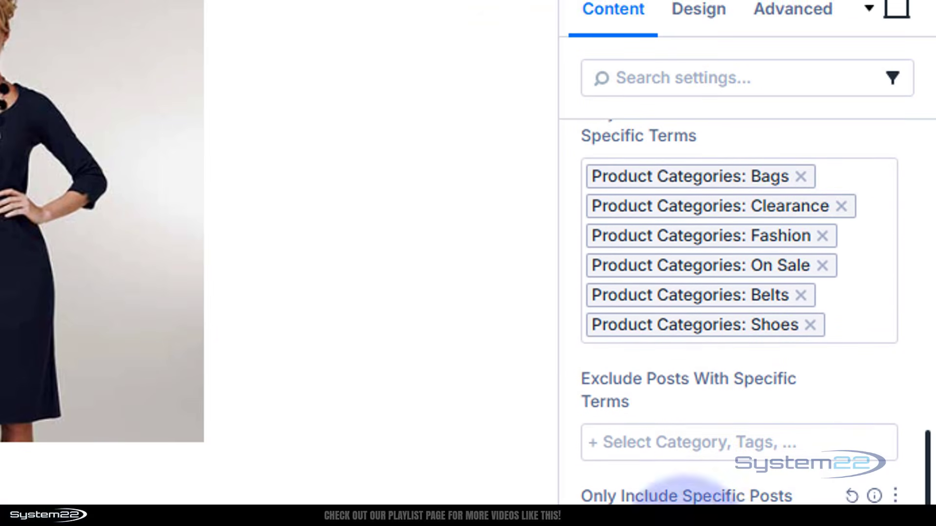
scroll(678, 210, "up", 2)
scroll(678, 396, "up", 4)
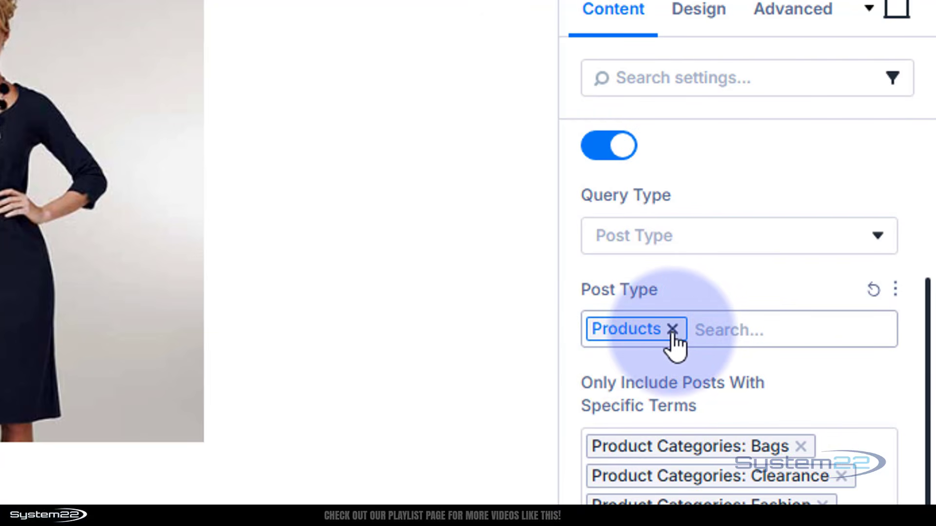
scroll(802, 495, "down", 8)
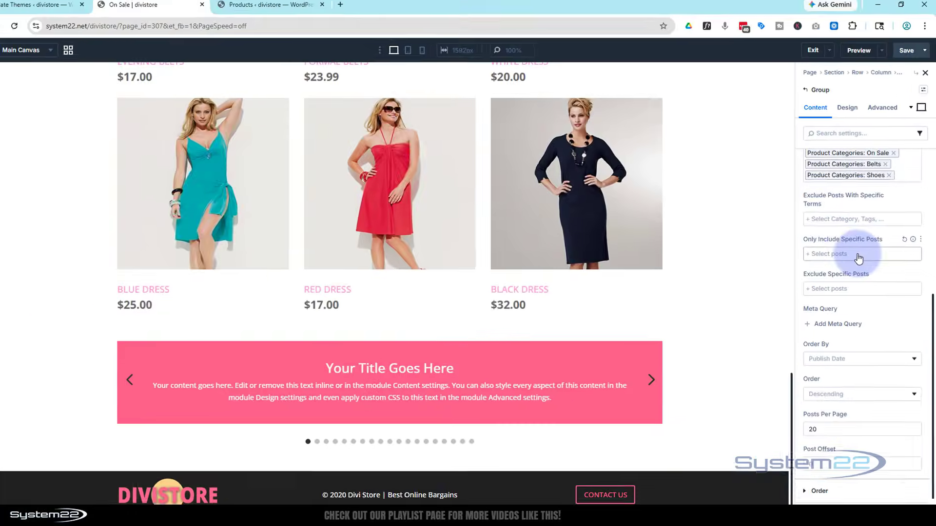
left_click(726, 409)
scroll(877, 317, "down", 4)
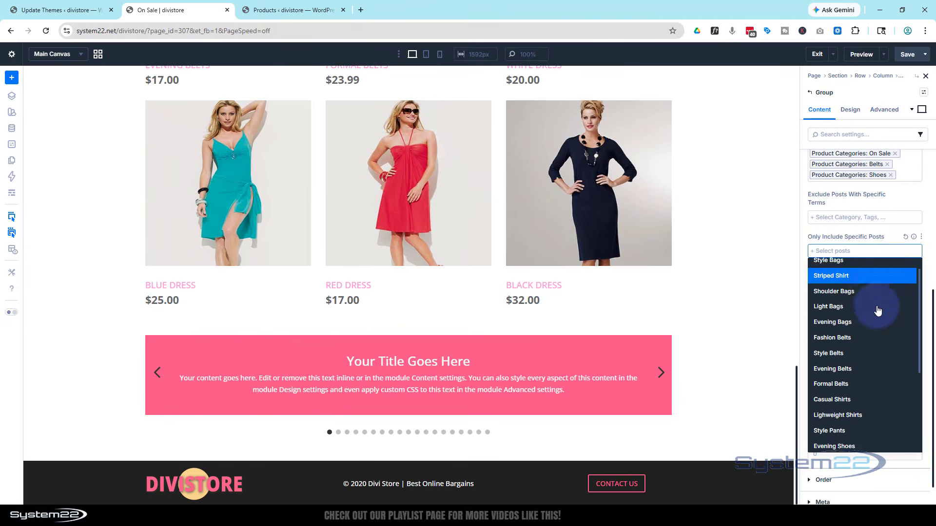
left_click(890, 230)
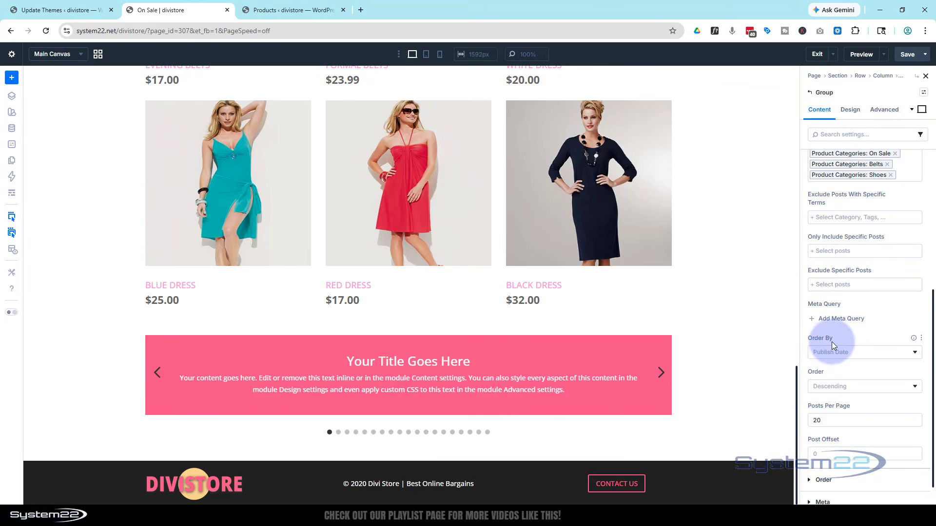
- Open the Call To Action module in the carousel and fill its Title with the dynamic Loop Product Title
left_click(572, 362)
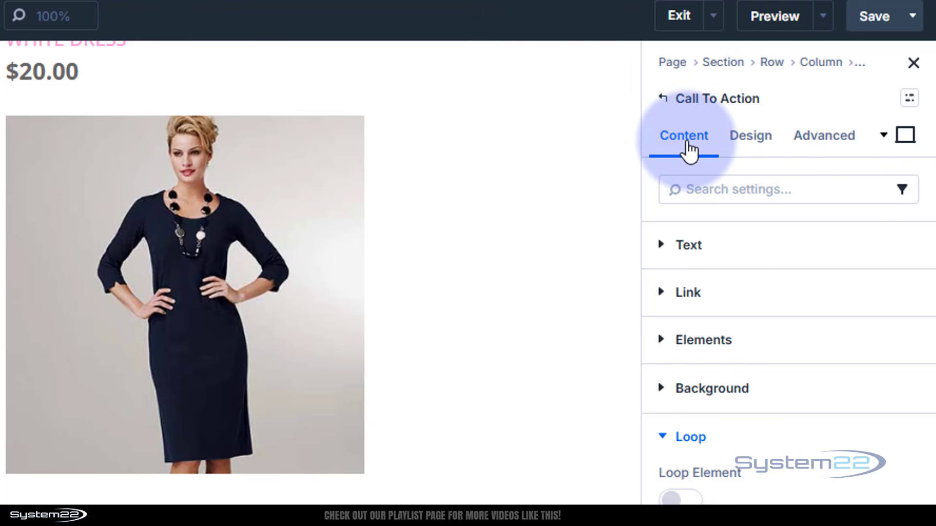
left_click(704, 243)
mouse_move(659, 331)
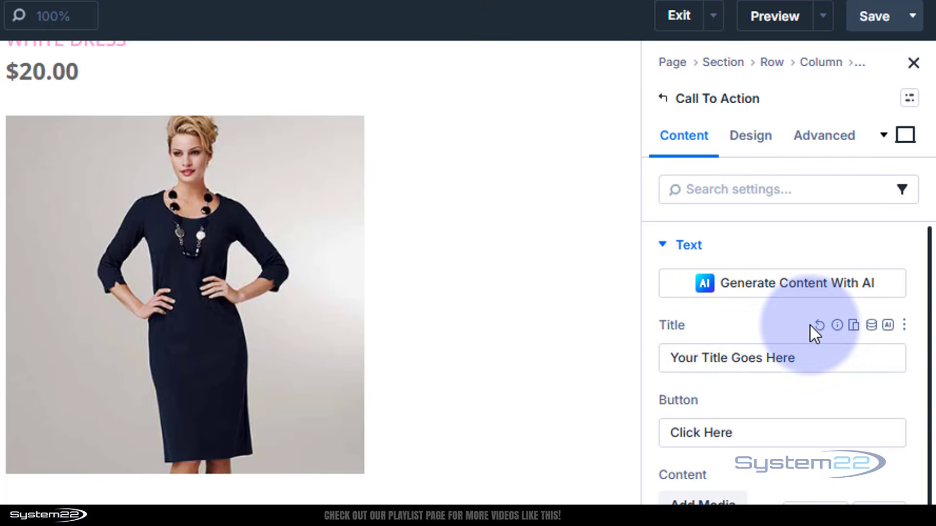
left_click(872, 327)
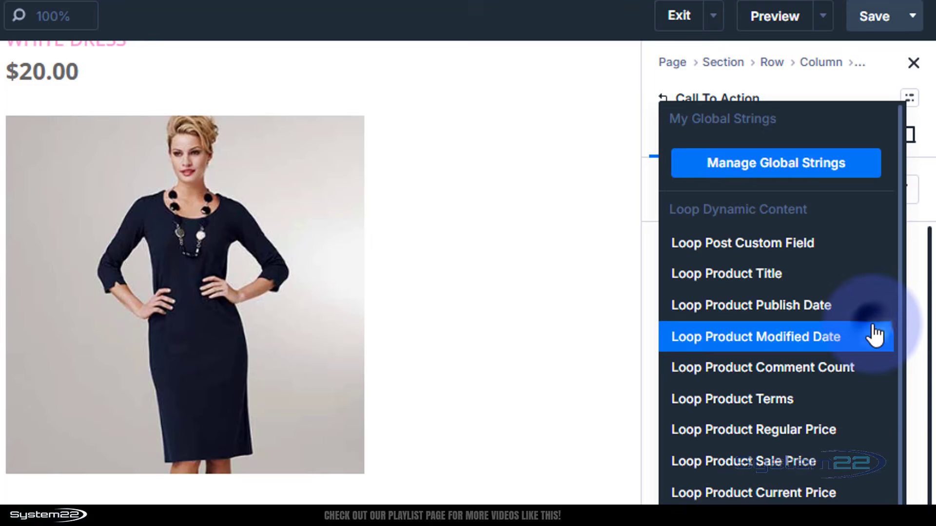
left_click(759, 288)
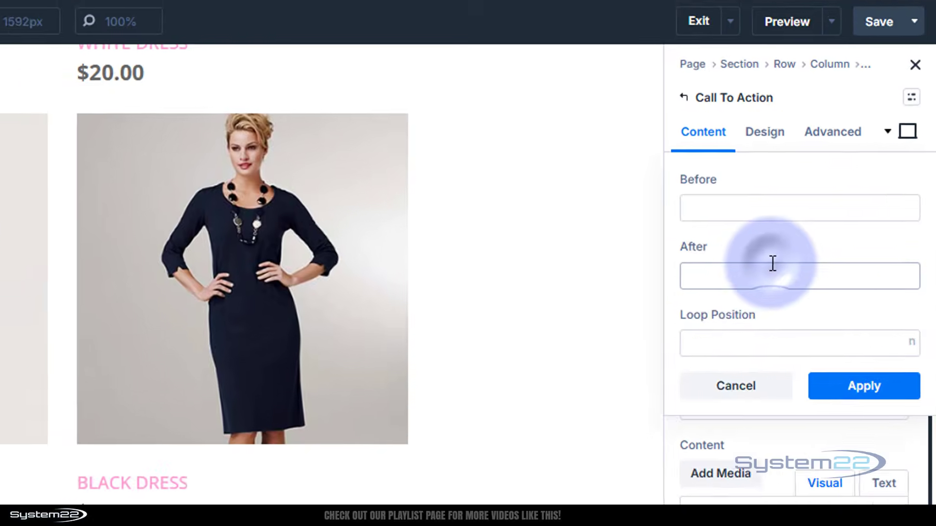
left_click(856, 399)
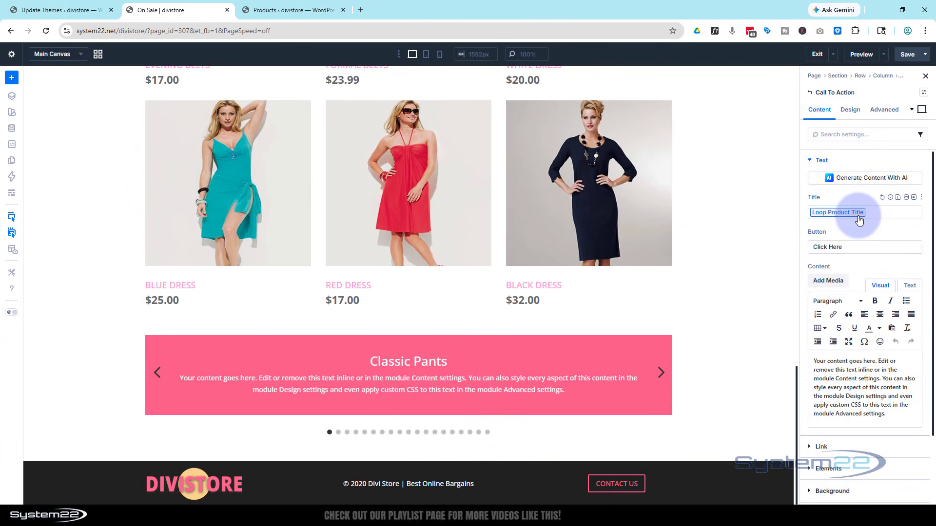
- Leave the button text as Click Here and replace the Call To Action's body content with the dynamic Loop Product Current Price
scroll(861, 217, "down", 1)
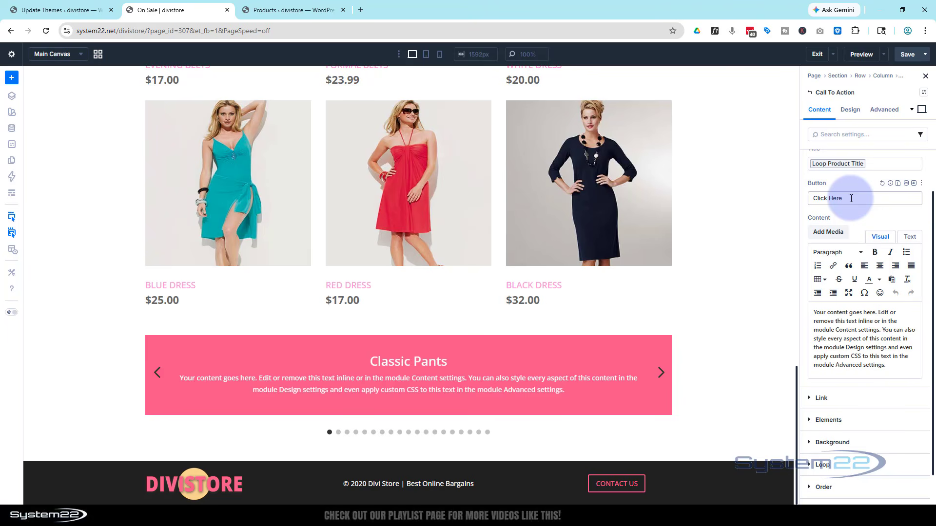
triple_click(836, 197)
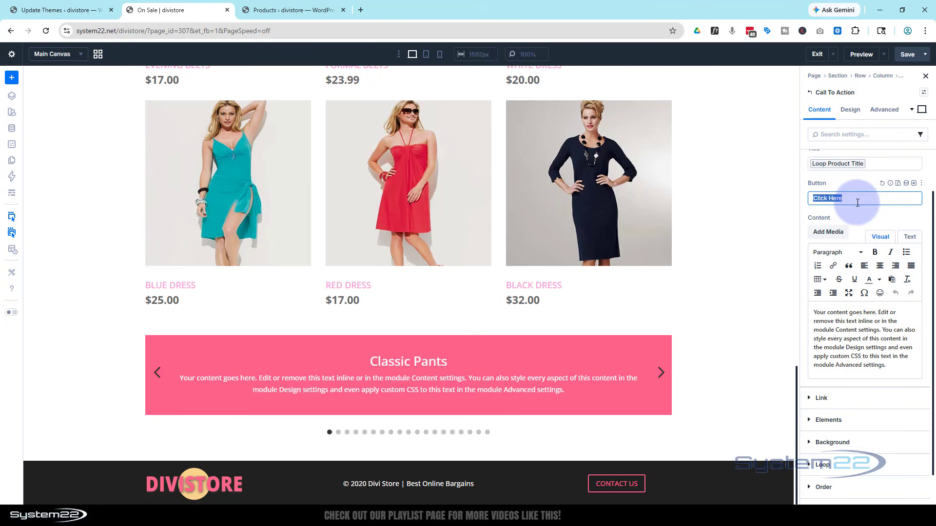
scroll(859, 201, "down", 1)
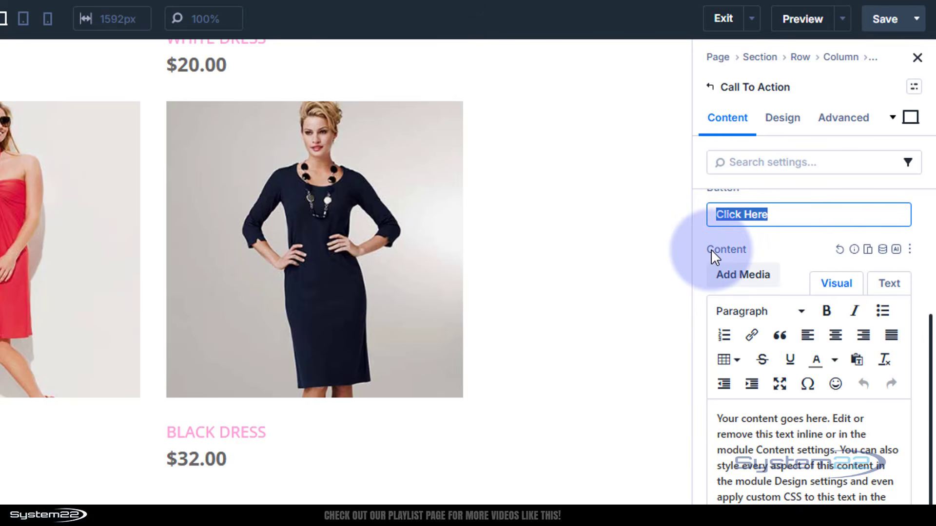
left_click(882, 251)
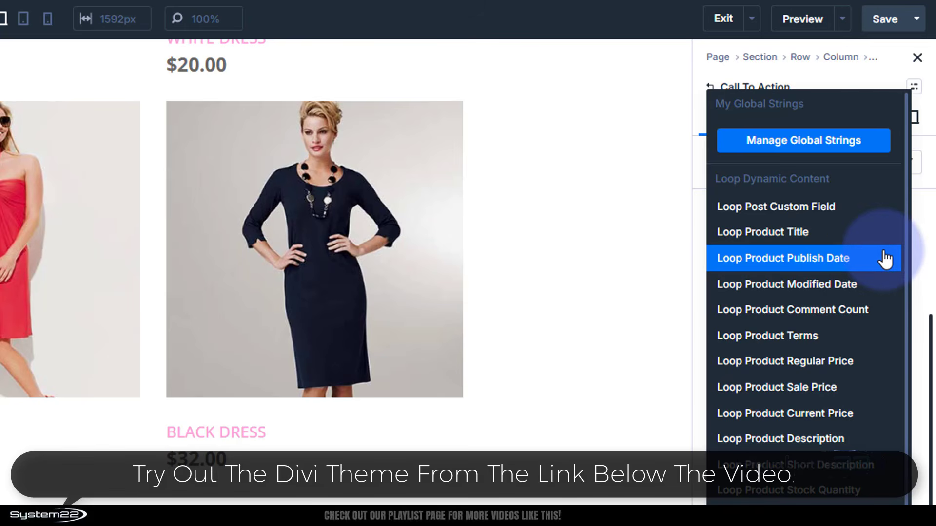
left_click(804, 415)
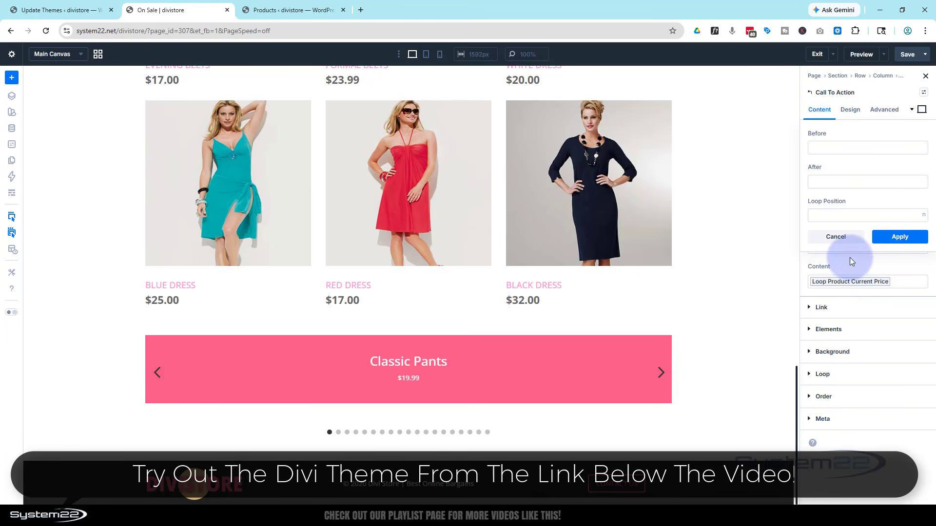
left_click(873, 238)
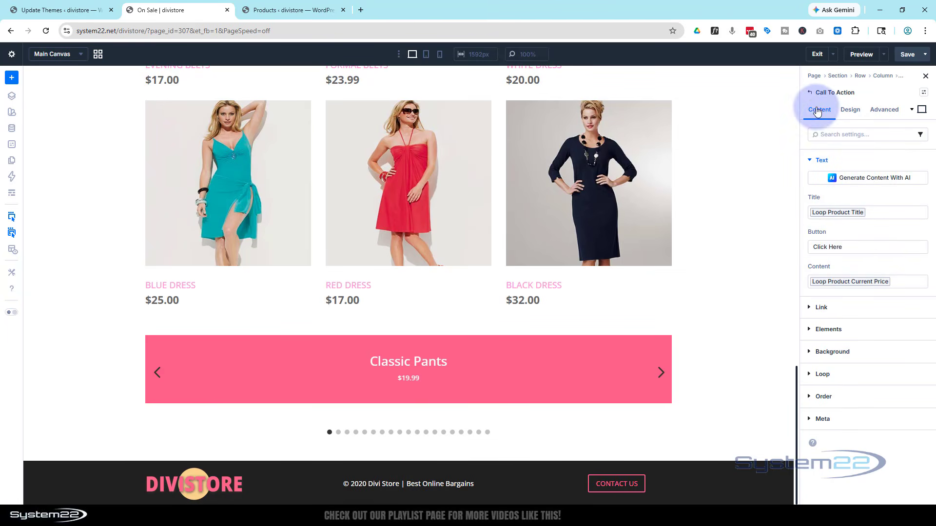
- Use the dynamic Loop Product Featured Image as the Call To Action's background image, checking the dashboard's product list before applying it
left_click(838, 351)
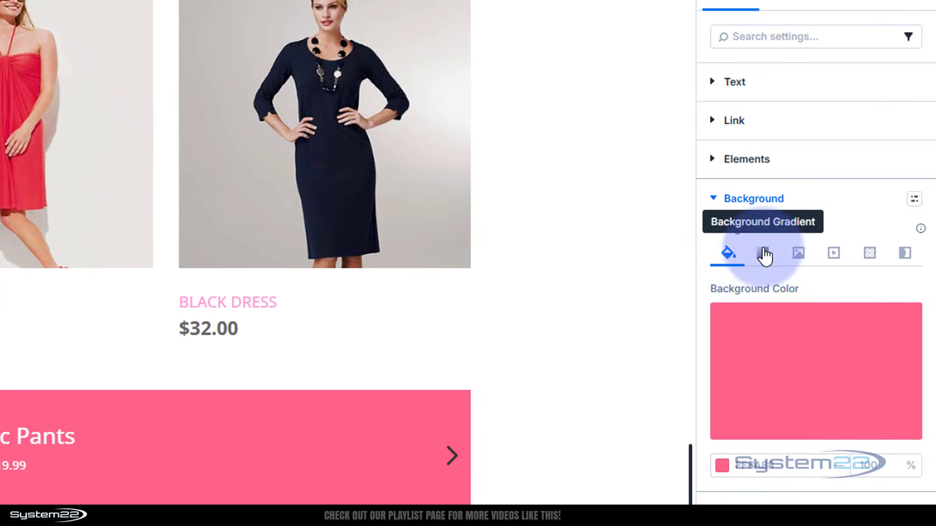
left_click(797, 255)
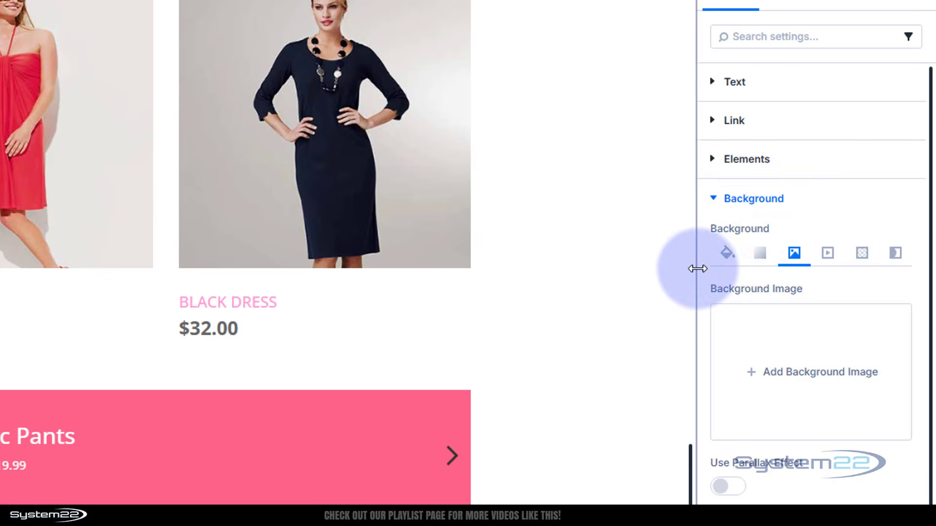
scroll(773, 282, "down", 4)
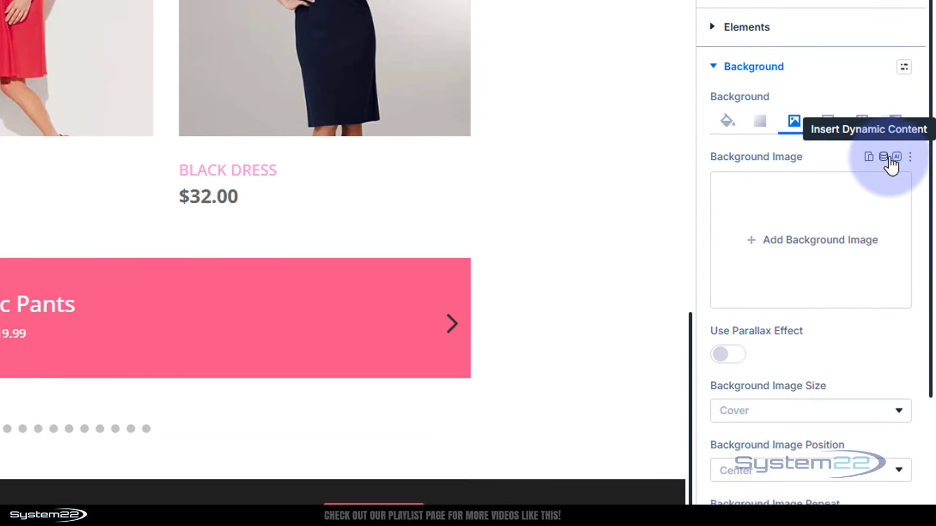
left_click(884, 120)
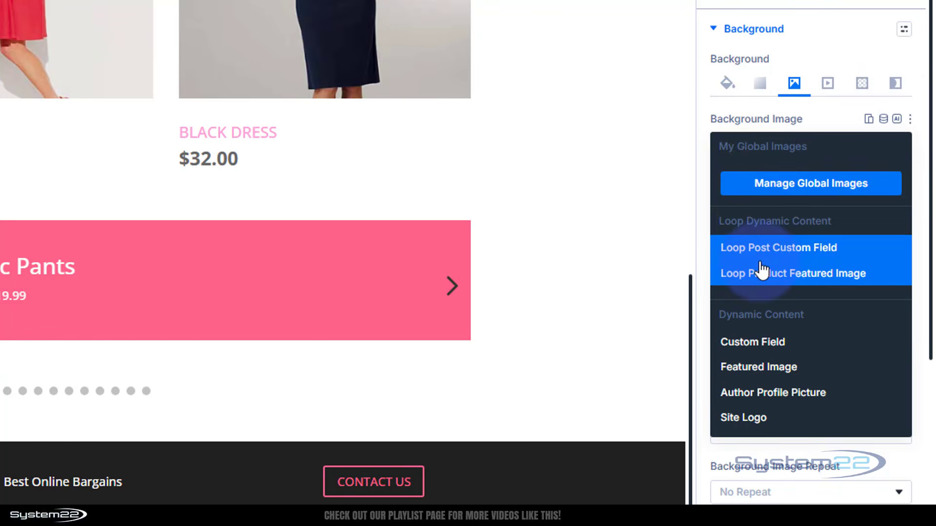
left_click(786, 275)
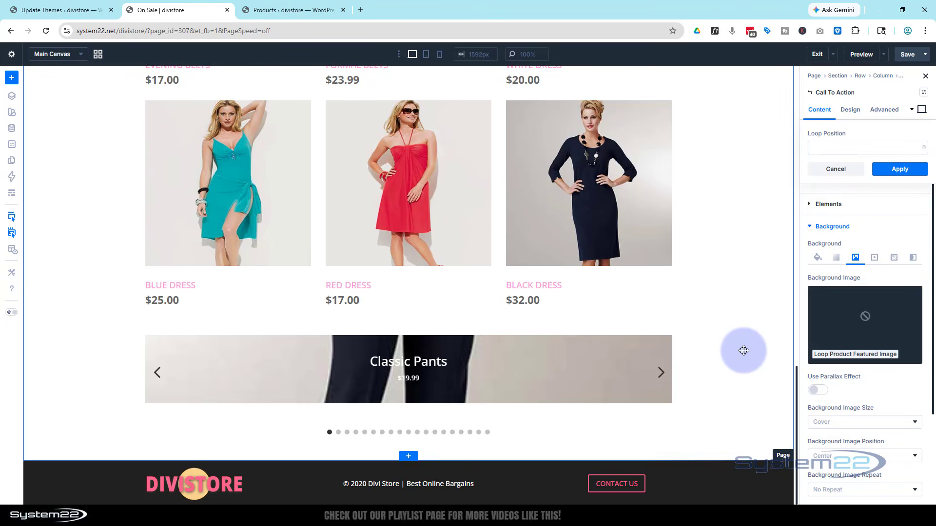
left_click(256, 10)
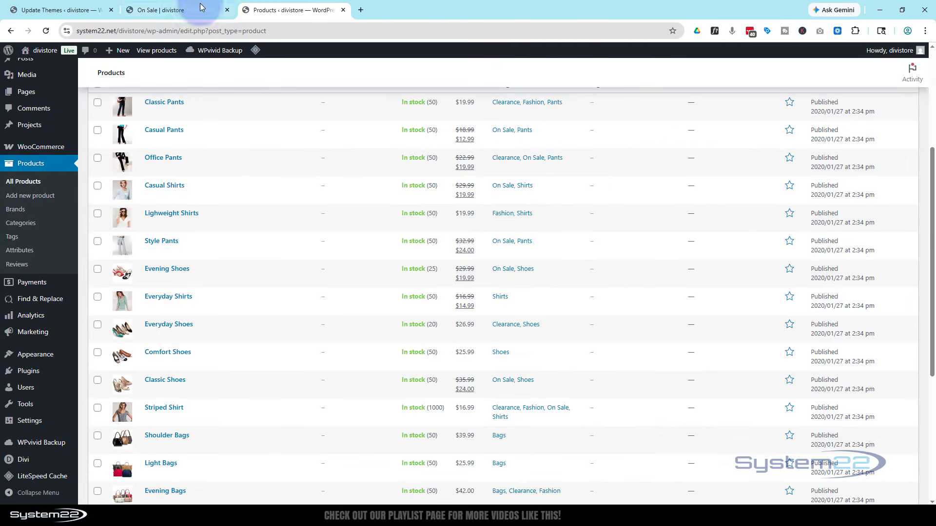
left_click(199, 9)
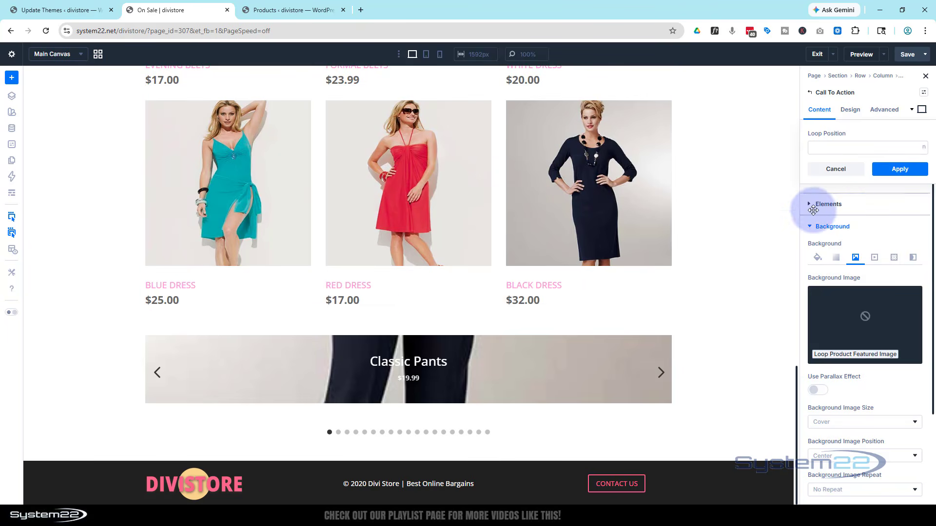
left_click(909, 170)
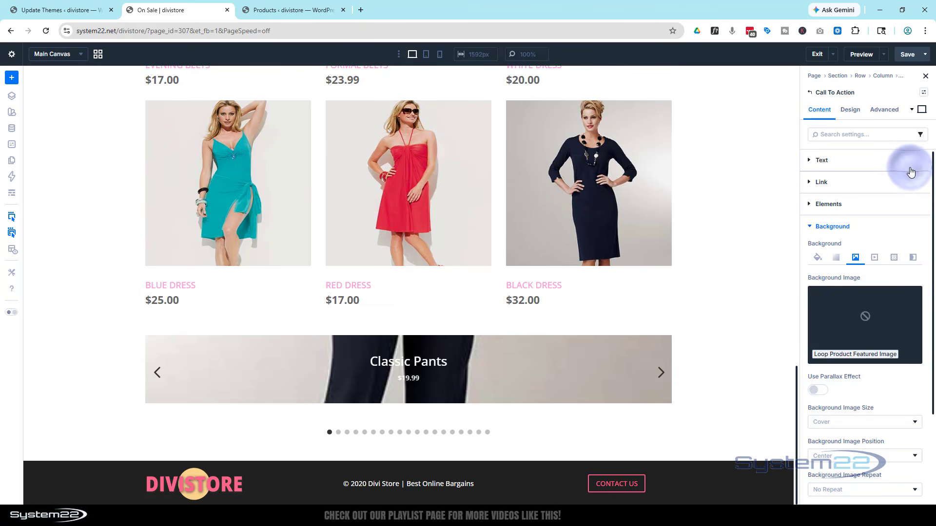
- Set the Call To Action module's minimum height to 350 px in its sizing options
left_click(849, 112)
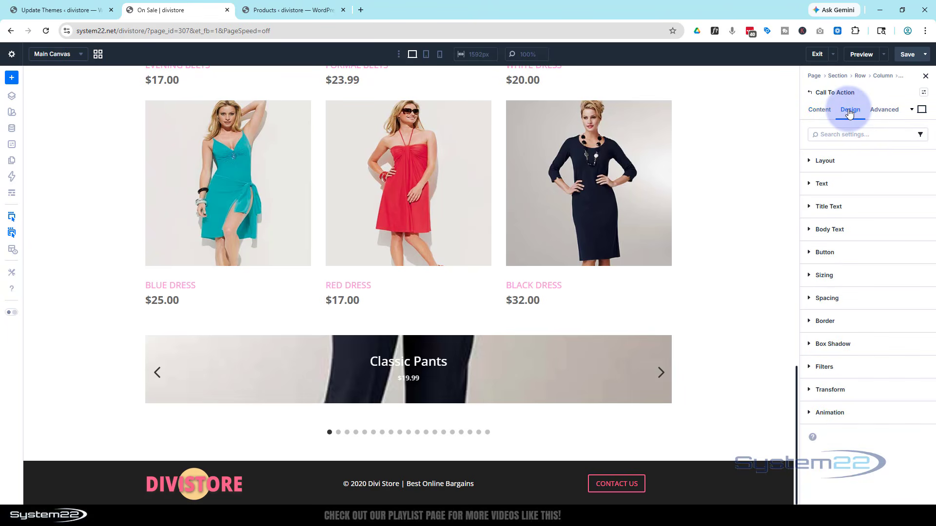
left_click(856, 276)
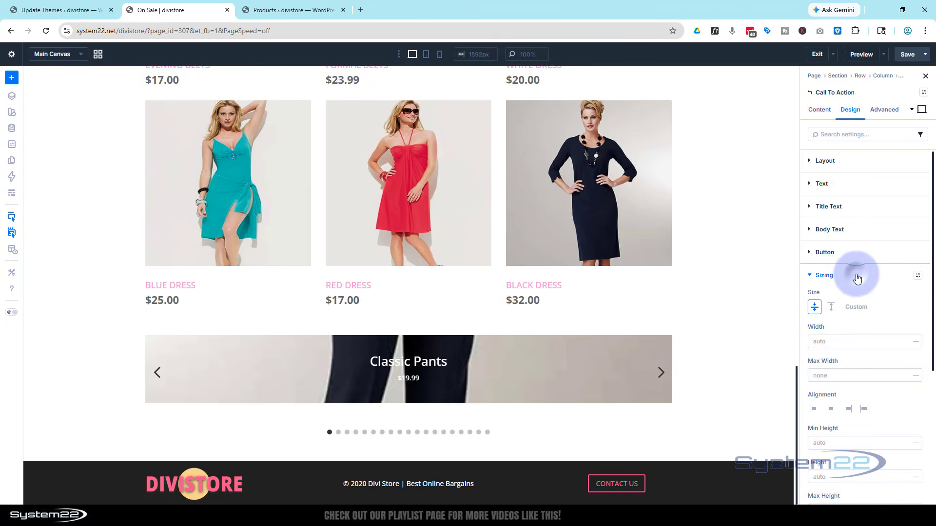
scroll(860, 258, "down", 3)
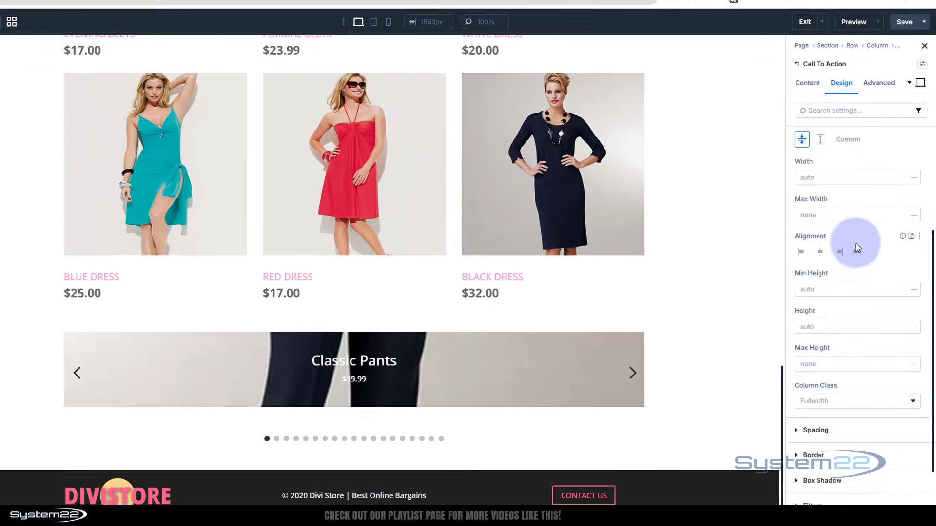
left_click(732, 99)
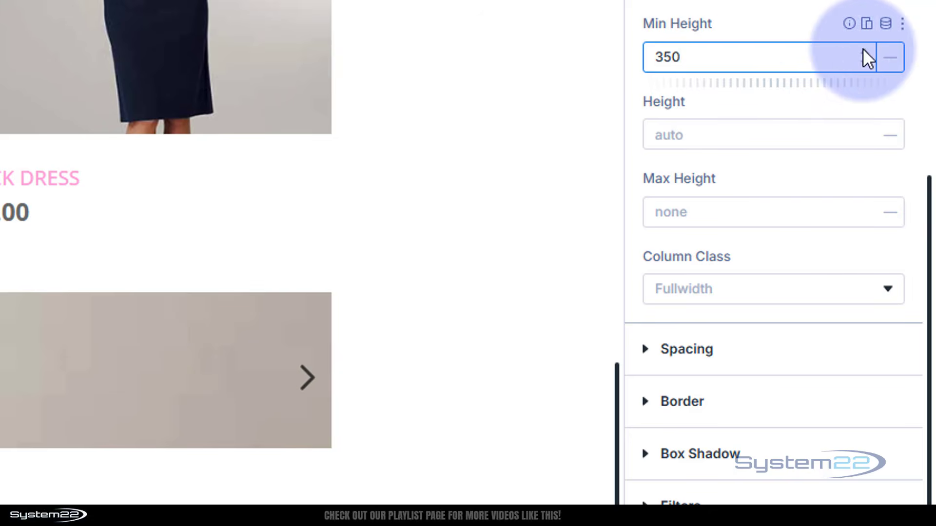
left_click(892, 59)
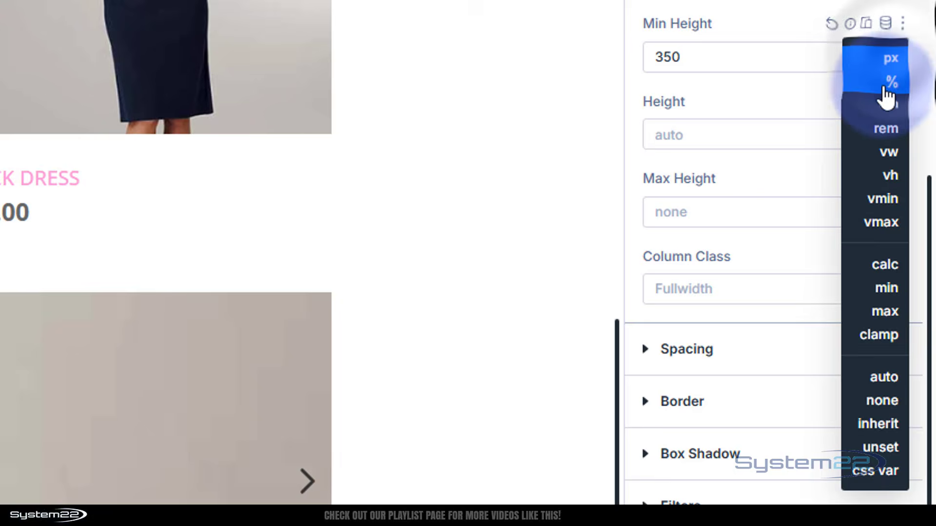
left_click(890, 61)
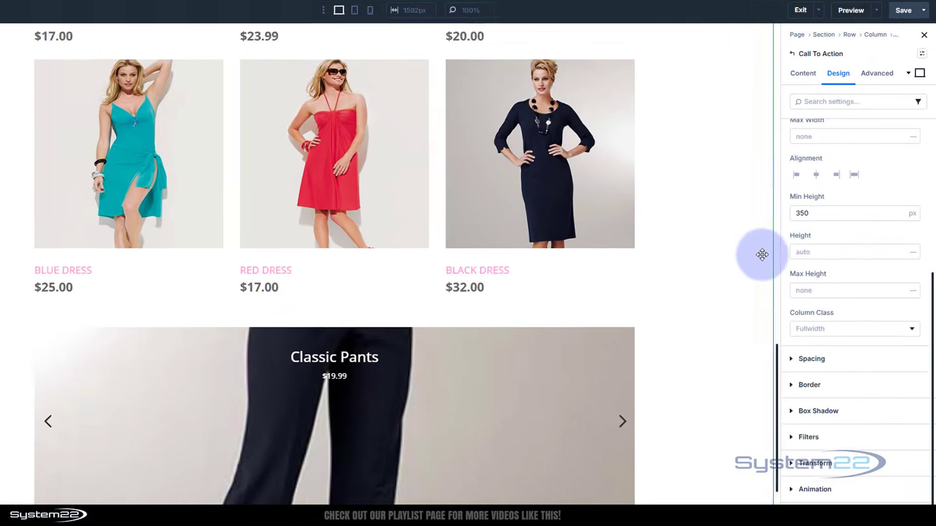
- Open the Group Carousel's carousel settings and set Slides To Show to 3 for the desktop view
scroll(615, 157, "down", 2)
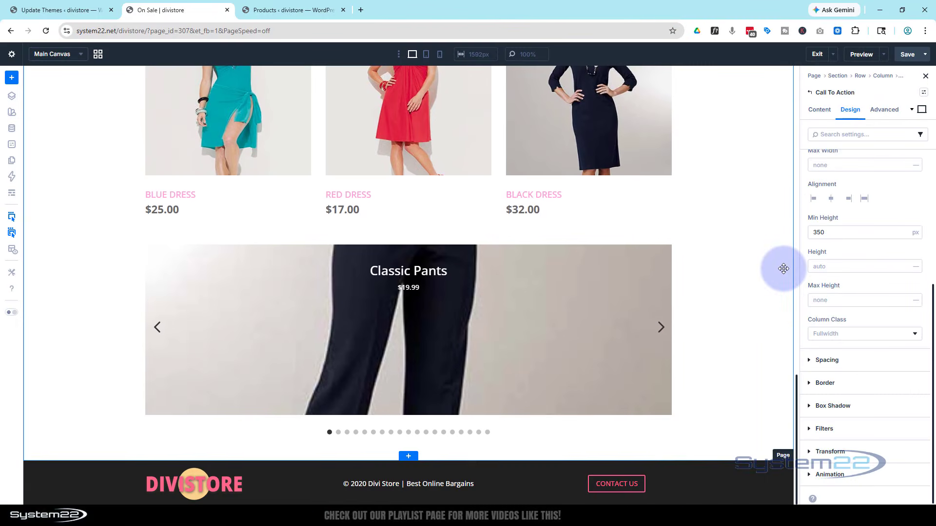
scroll(615, 158, "up", 1)
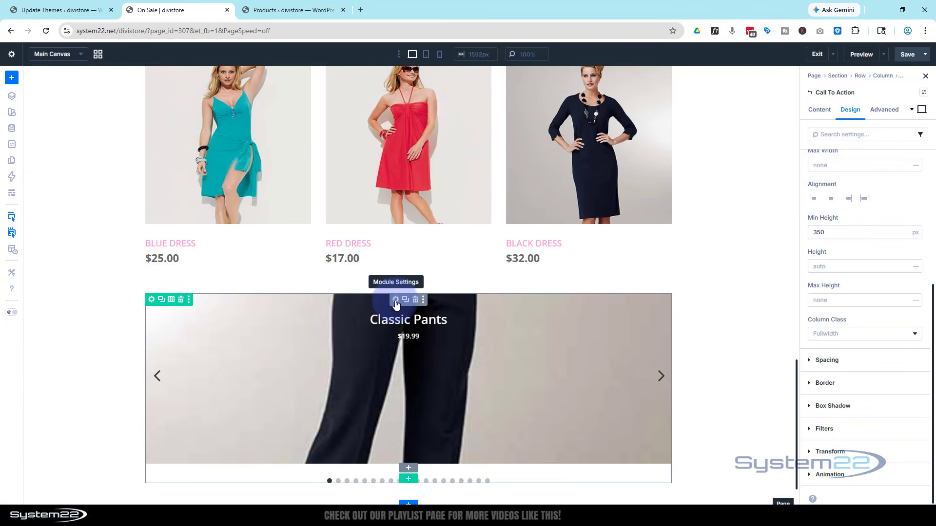
left_click(396, 300)
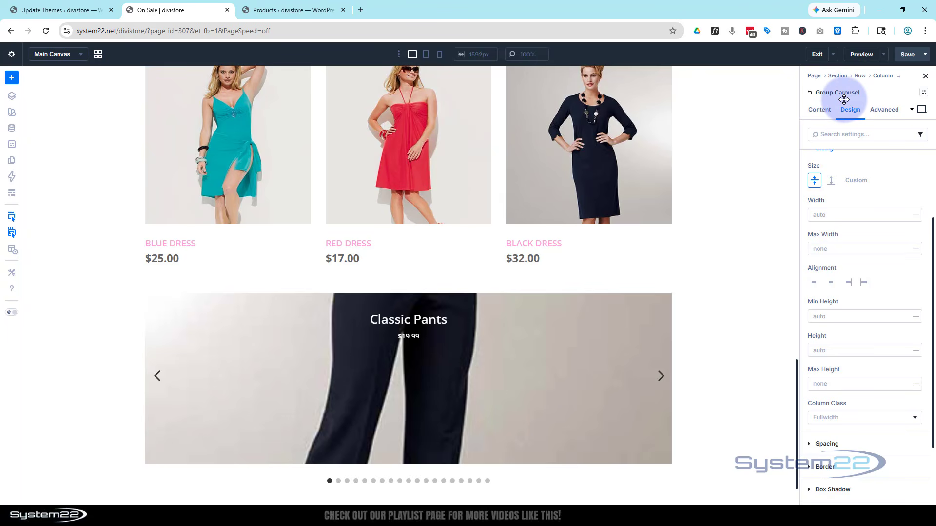
left_click(823, 114)
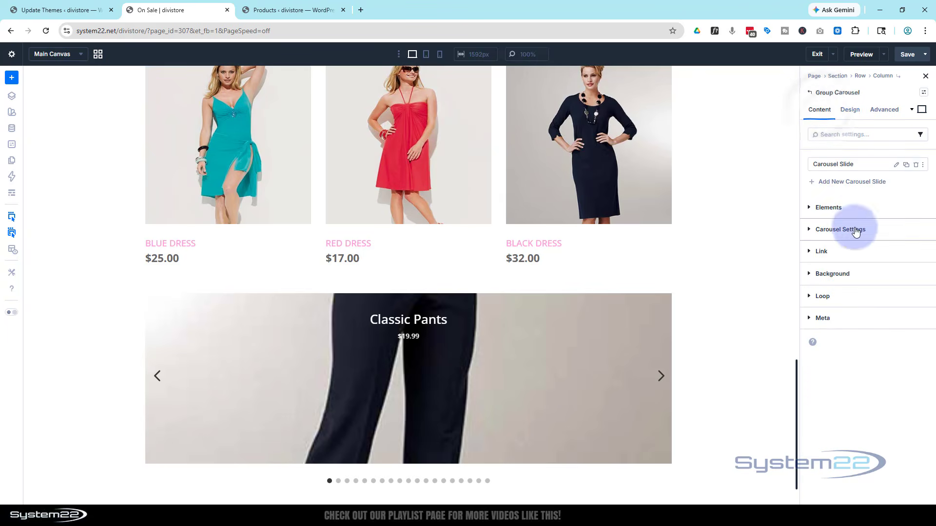
left_click(838, 230)
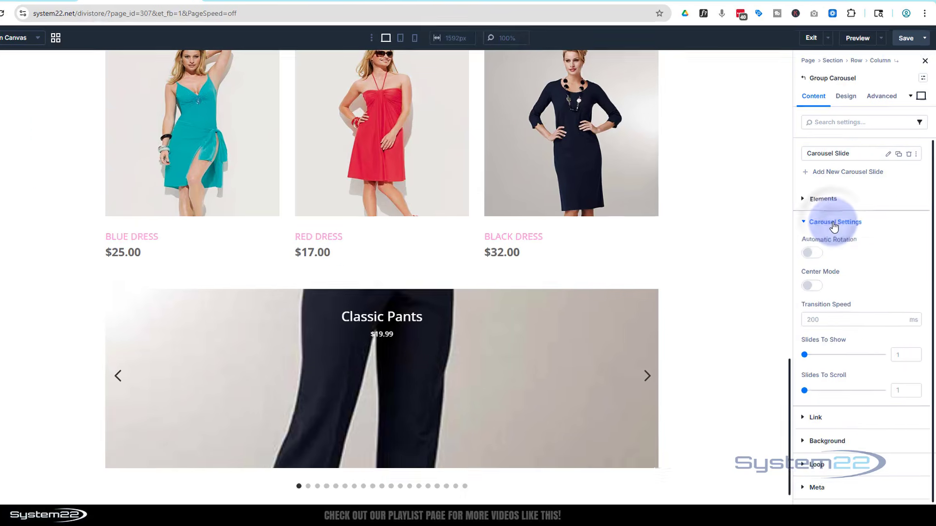
scroll(751, 138, "down", 1)
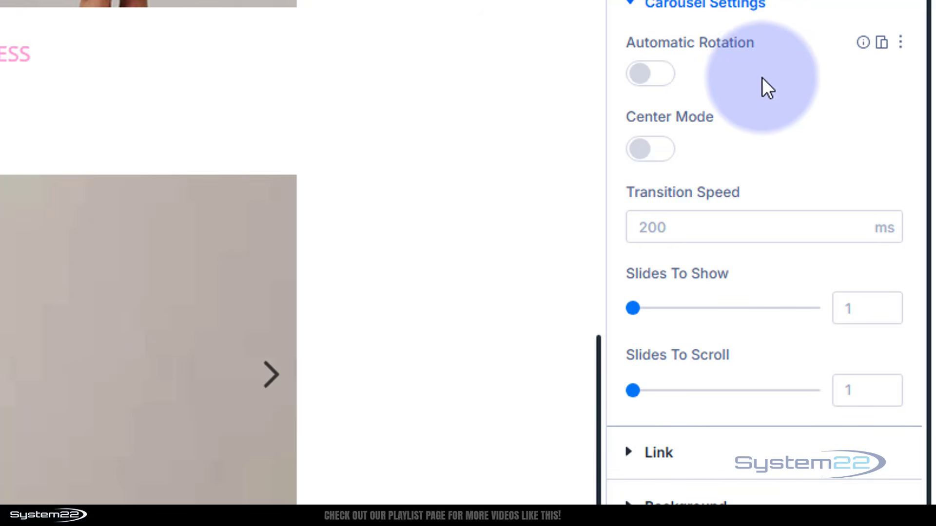
left_click(700, 234)
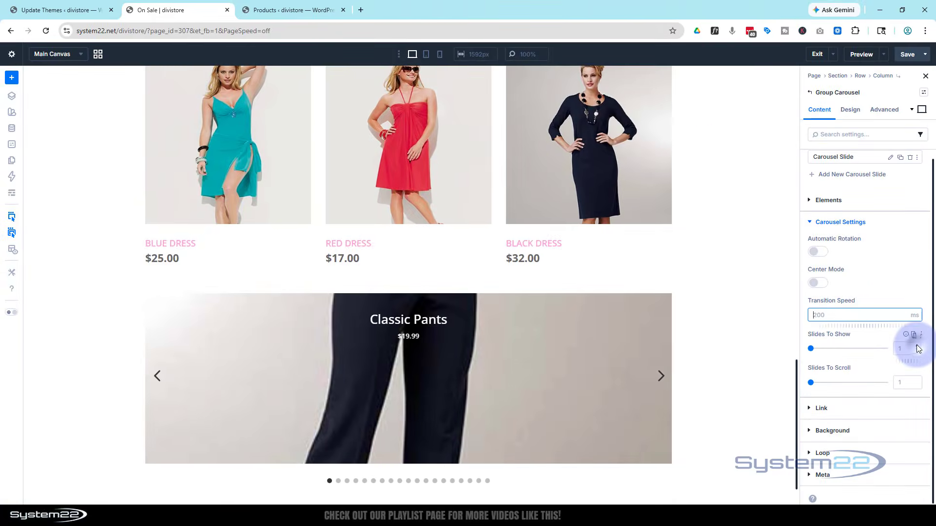
left_click(916, 346)
left_click(917, 346)
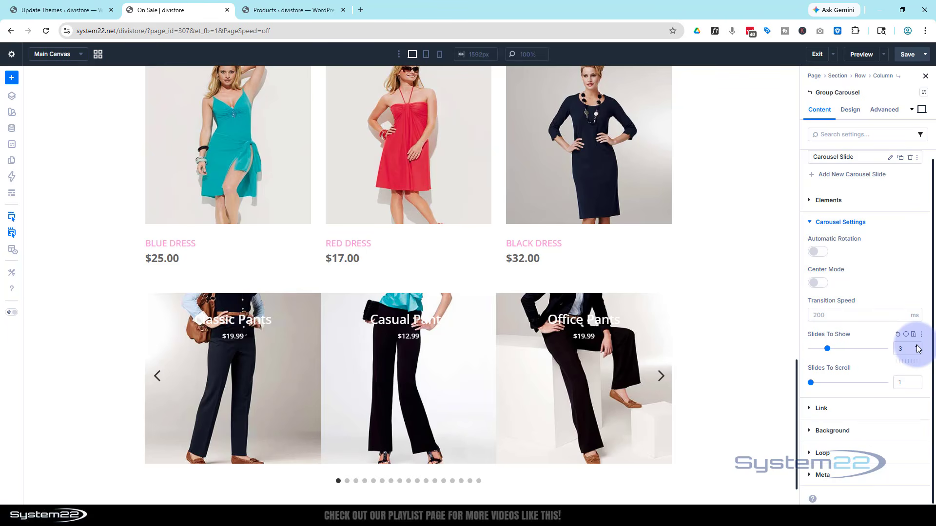
- Check the carousel at tablet width, set Slides To Show to 2 for the phone view, and return to the desktop view
left_click(427, 54)
scroll(467, 233, "down", 5)
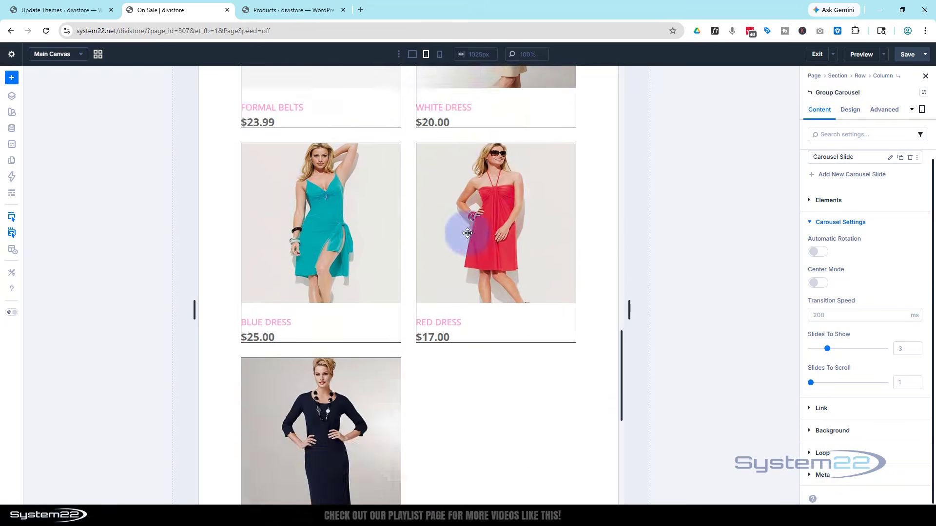
scroll(467, 234, "down", 7)
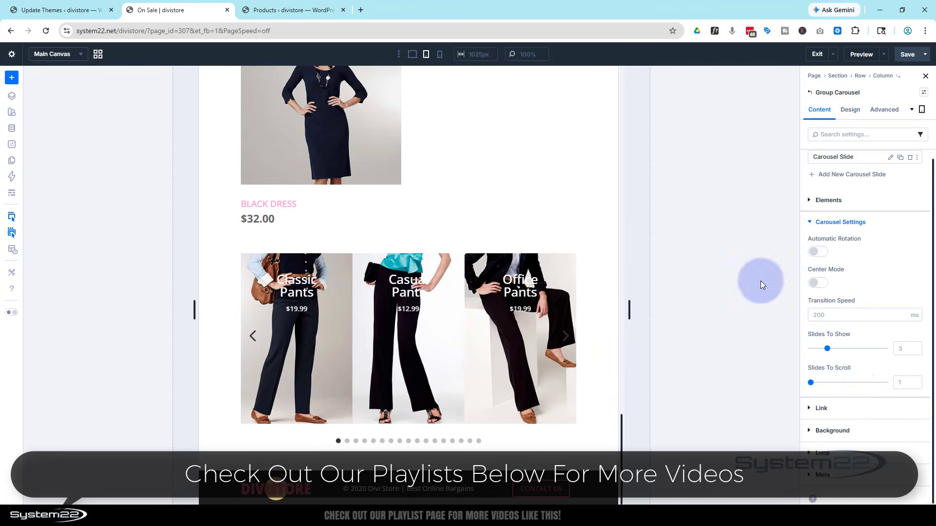
left_click(440, 54)
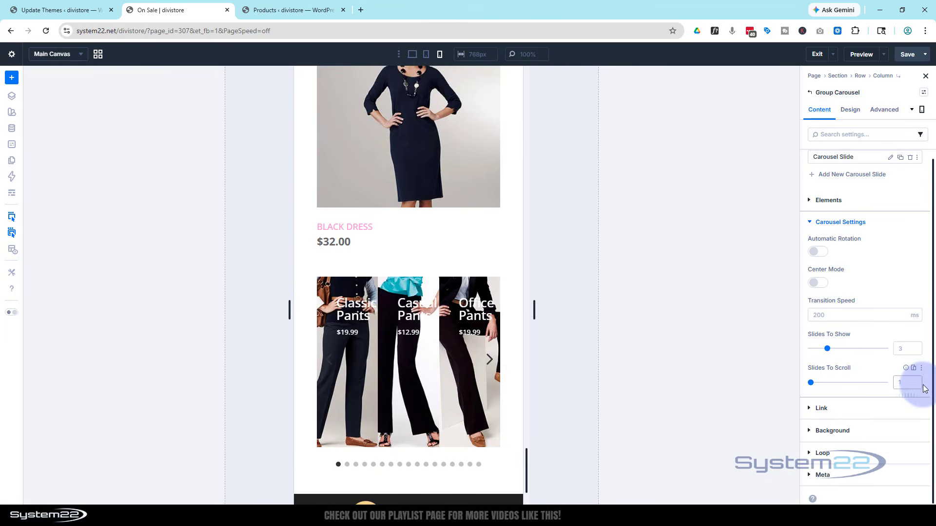
left_click(918, 351)
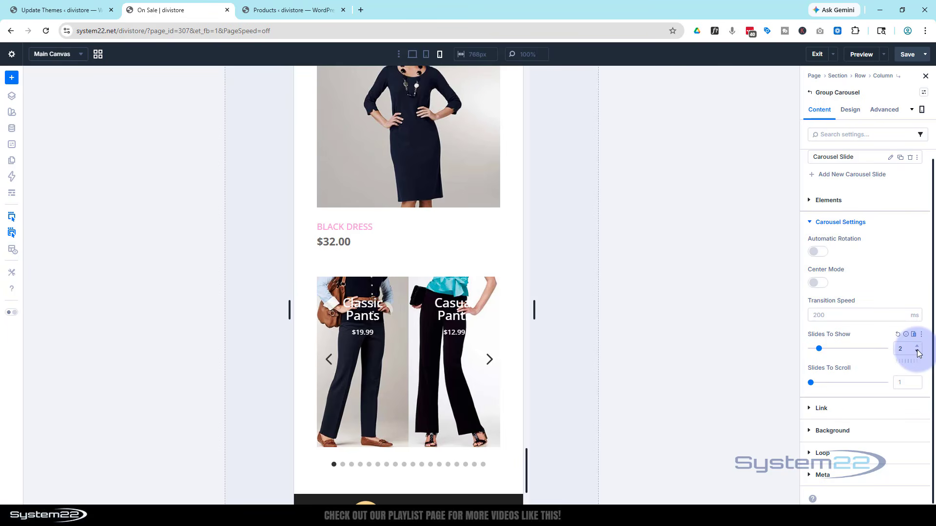
left_click(412, 54)
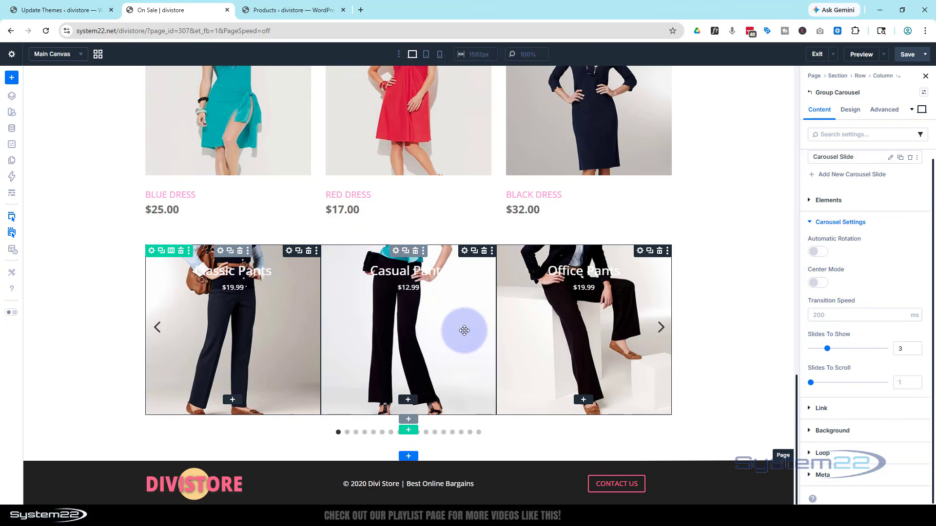
- Add a background gradient to the carousel's Call To Action module and place it above the background image
left_click(466, 294)
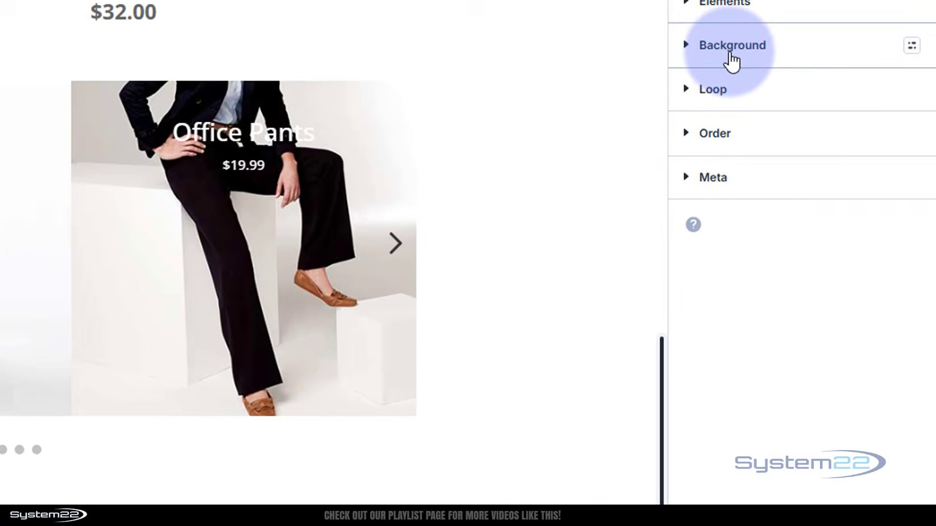
left_click(731, 53)
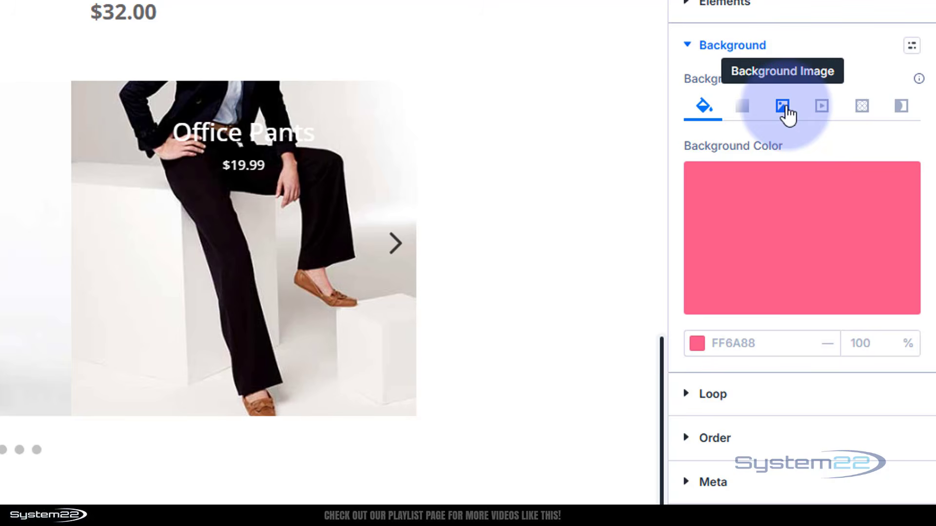
left_click(745, 115)
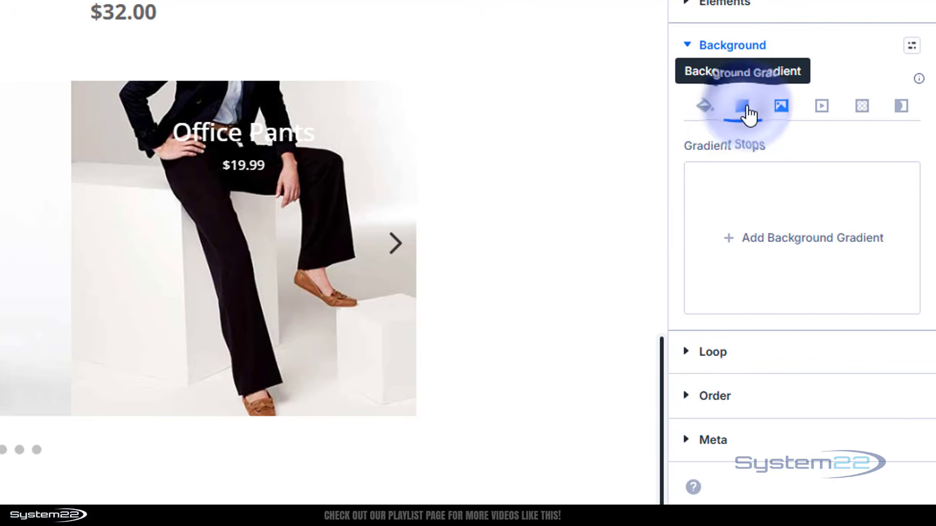
left_click(787, 244)
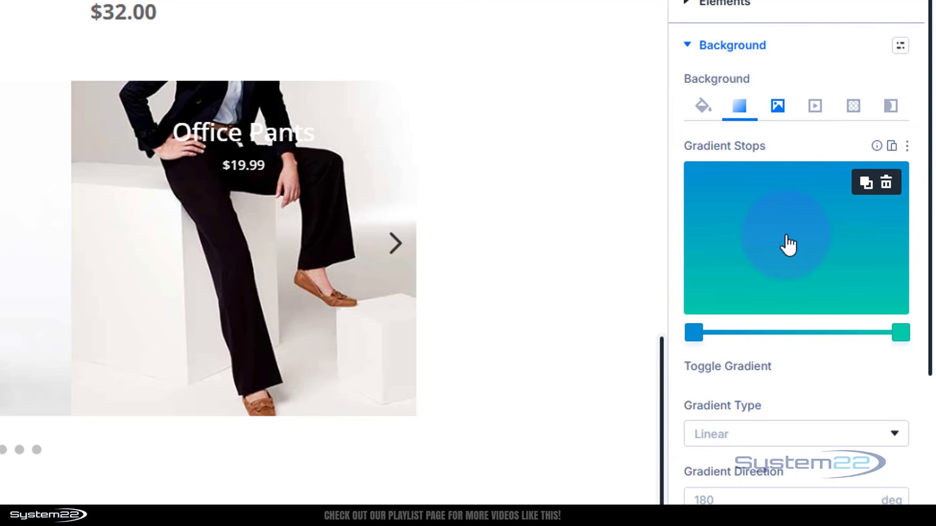
scroll(798, 214, "down", 6)
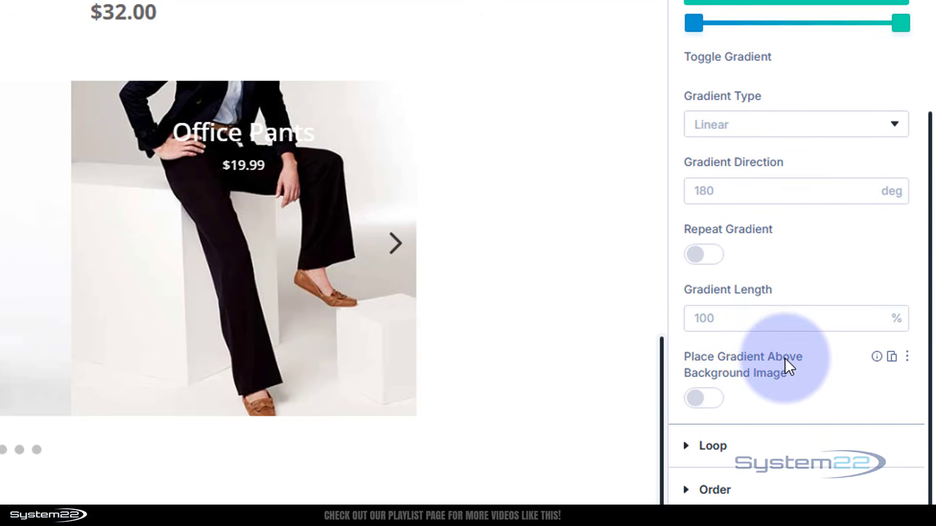
left_click(716, 406)
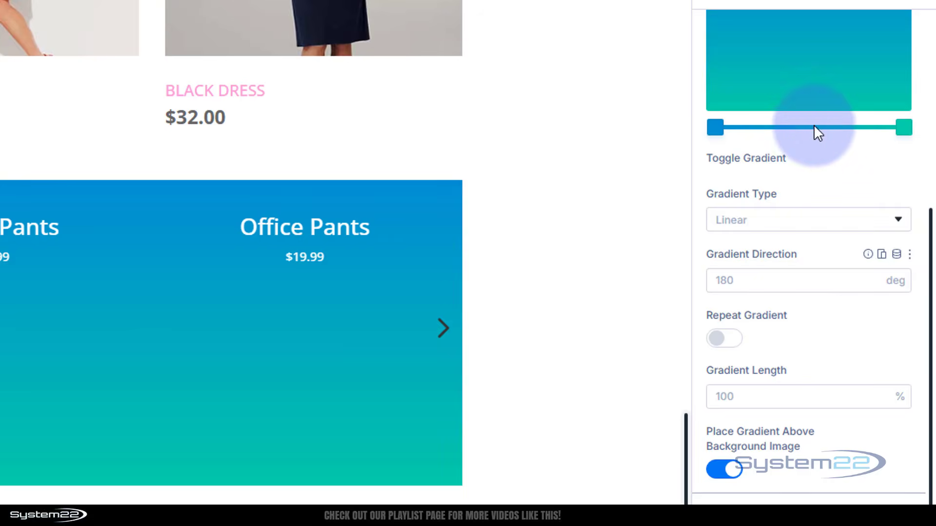
- Change the gradient's end stop color to black (000000)
left_click(904, 129)
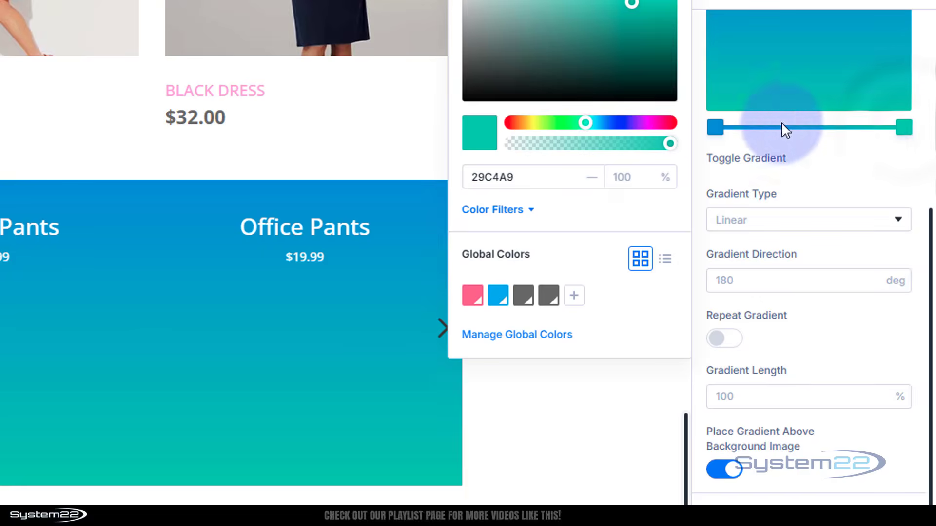
left_click(487, 80)
left_click_drag(468, 96, 452, 110)
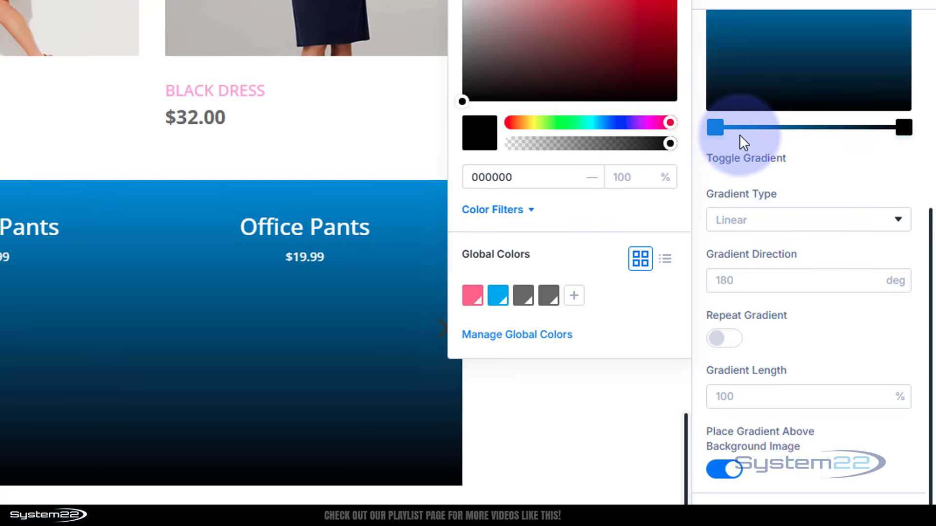
- Make the gradient's blue start stop fully transparent at 0% opacity and move it to 9%
left_click(714, 128)
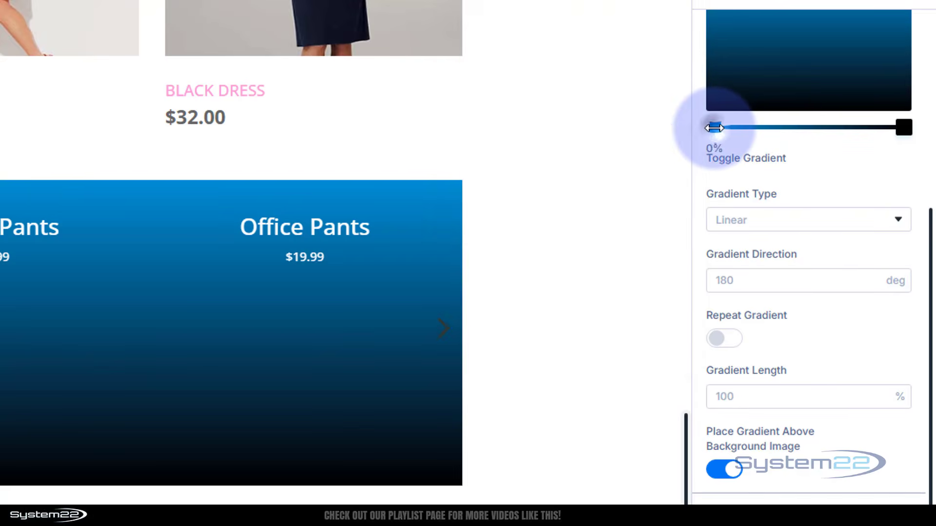
left_click(715, 126)
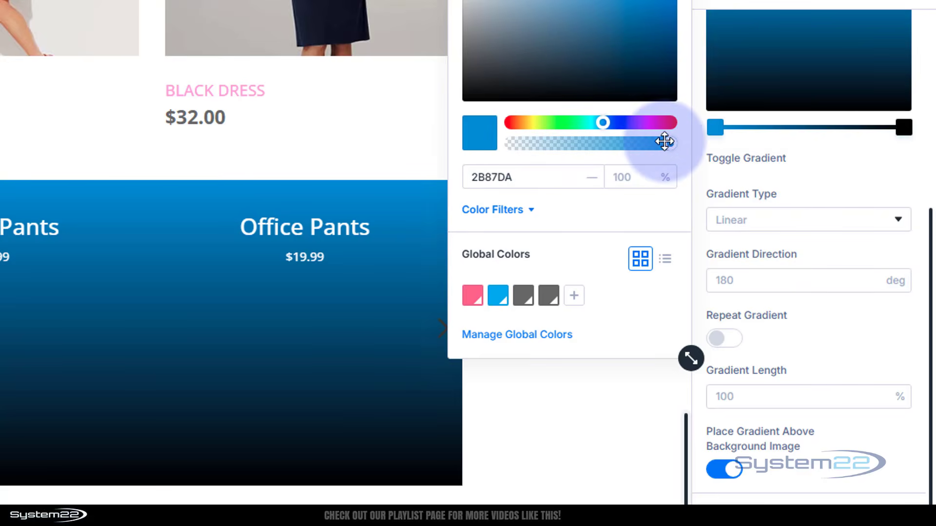
left_click_drag(664, 141, 481, 146)
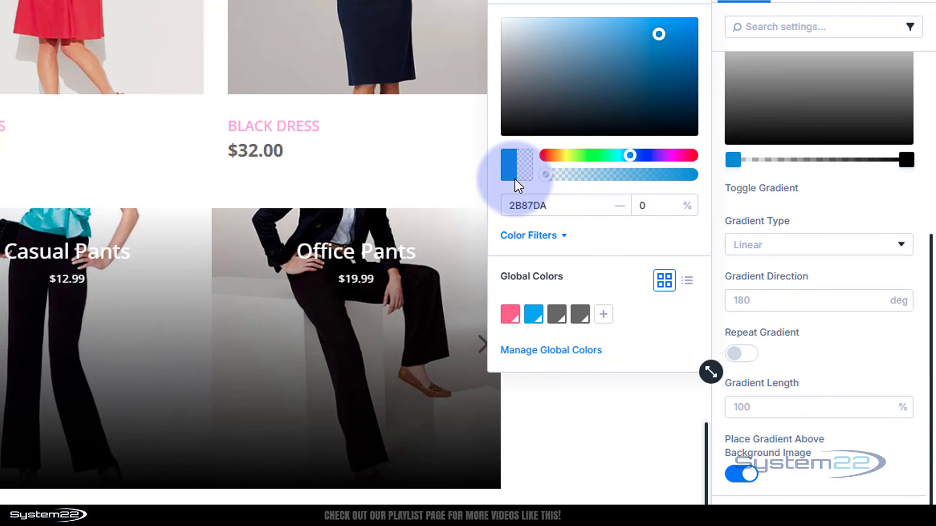
left_click(734, 160)
left_click_drag(773, 164, 729, 171)
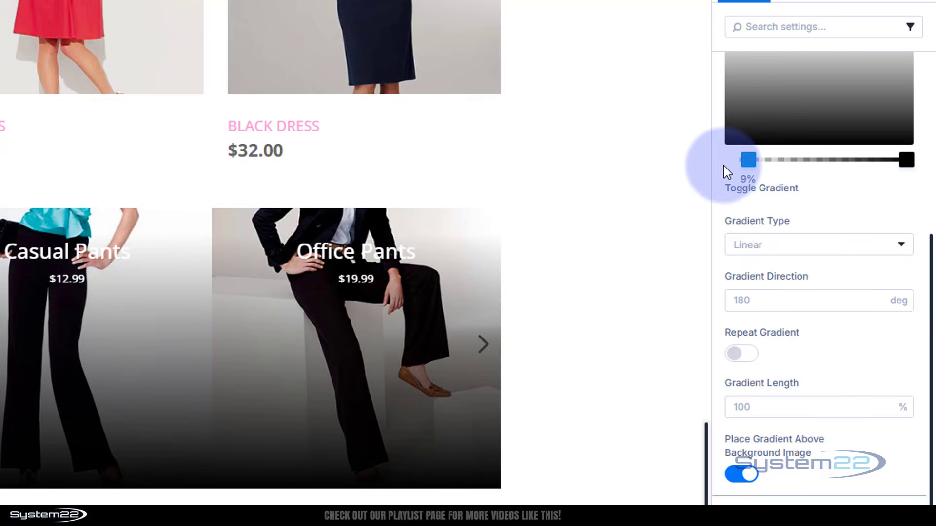
- Add a middle gradient stop at 50% and reduce its opacity to 0%
left_click(818, 160)
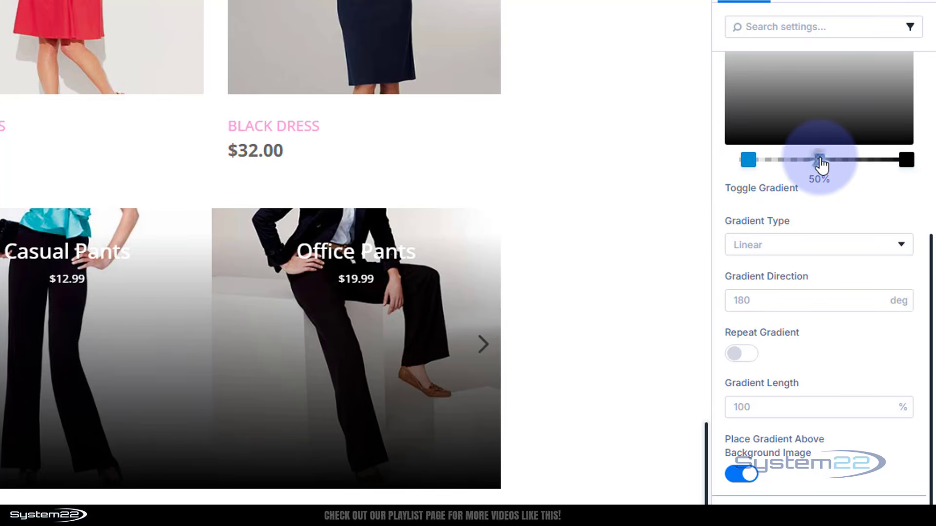
left_click(819, 159)
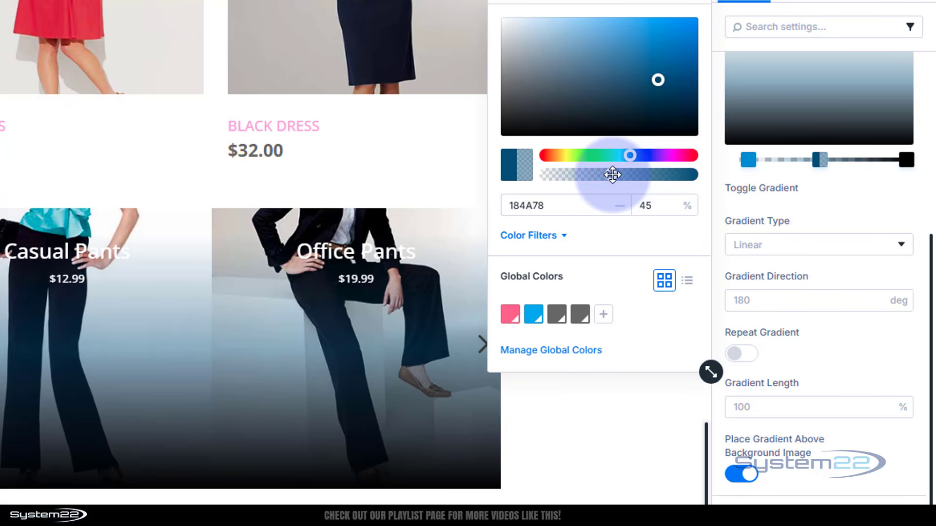
left_click_drag(613, 175, 529, 188)
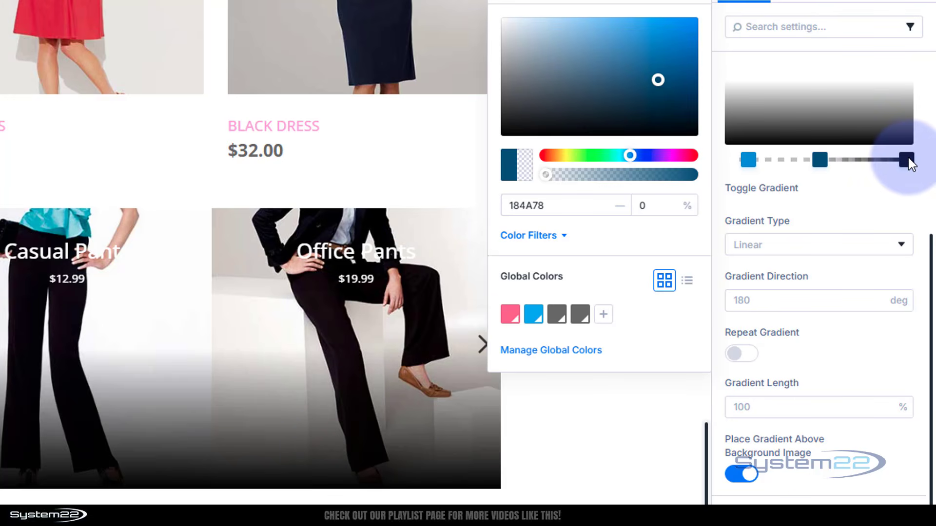
- Reposition the gradient stops, with the black end stop at 96% and the transparent middle stop at about 59%
left_click(820, 159)
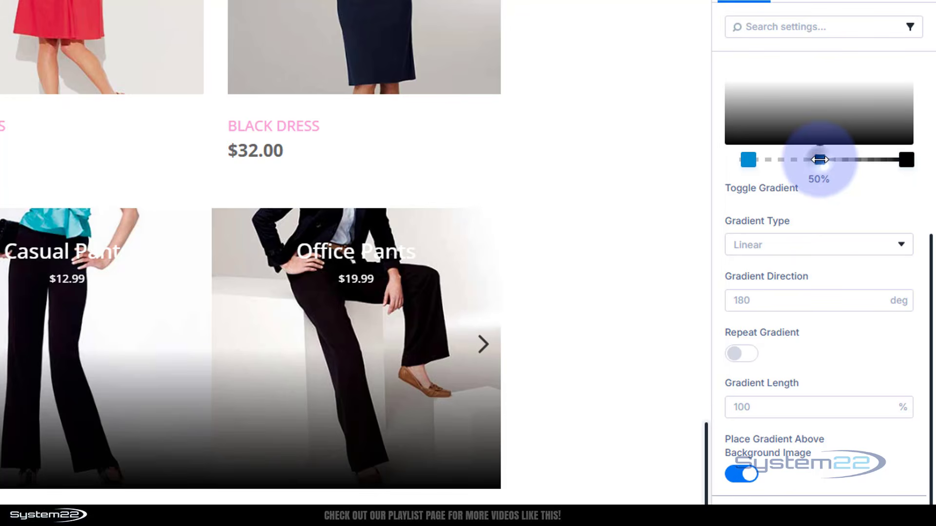
left_click_drag(819, 160, 858, 164)
left_click(907, 161)
left_click(898, 159)
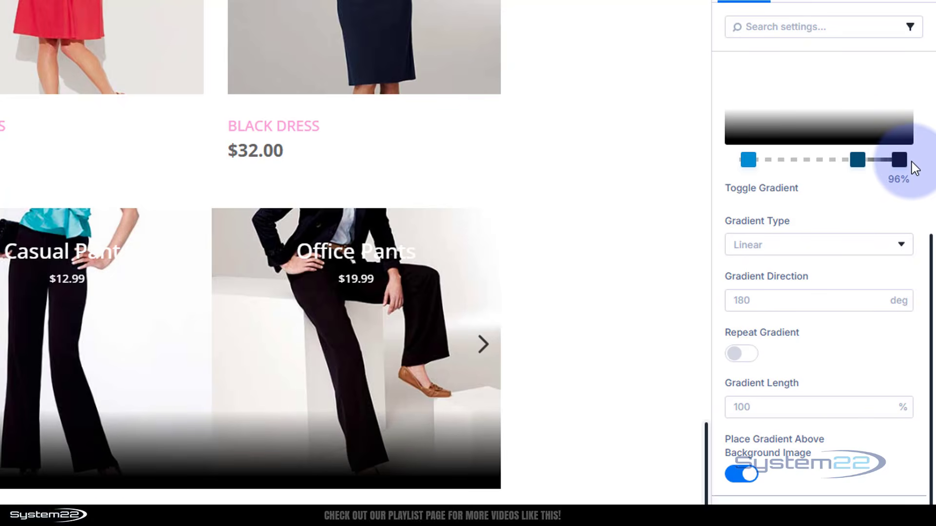
left_click_drag(855, 160, 835, 161)
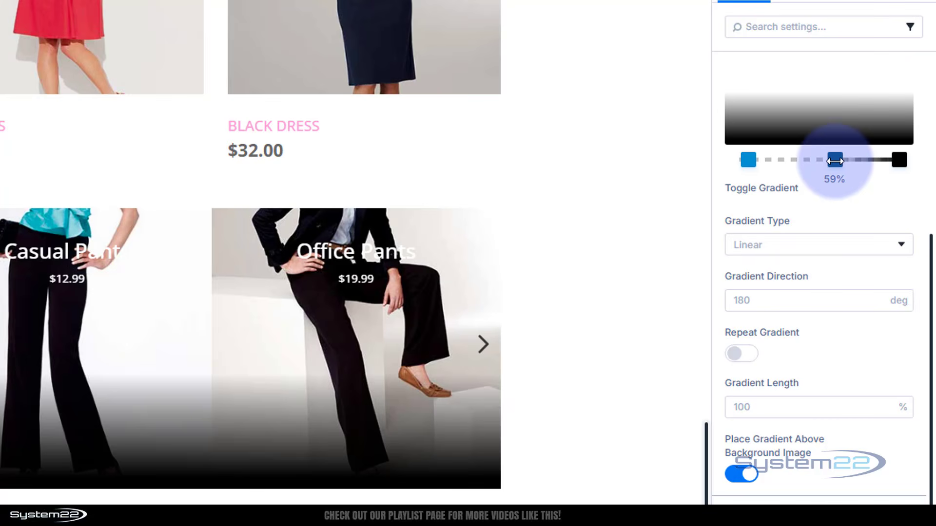
left_click_drag(834, 161, 835, 160)
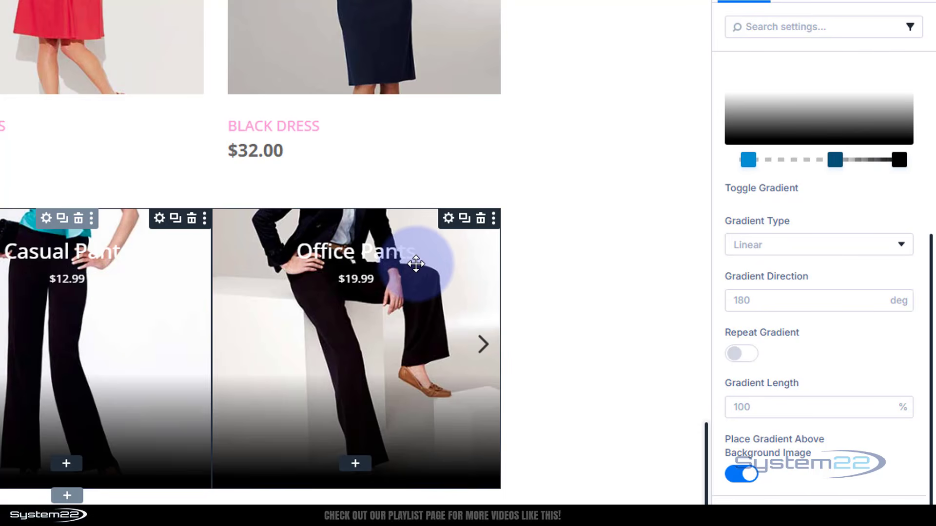
- Justify the Call To Action's layout content to the end so the product title and price sit at the slide's bottom
left_click(369, 279)
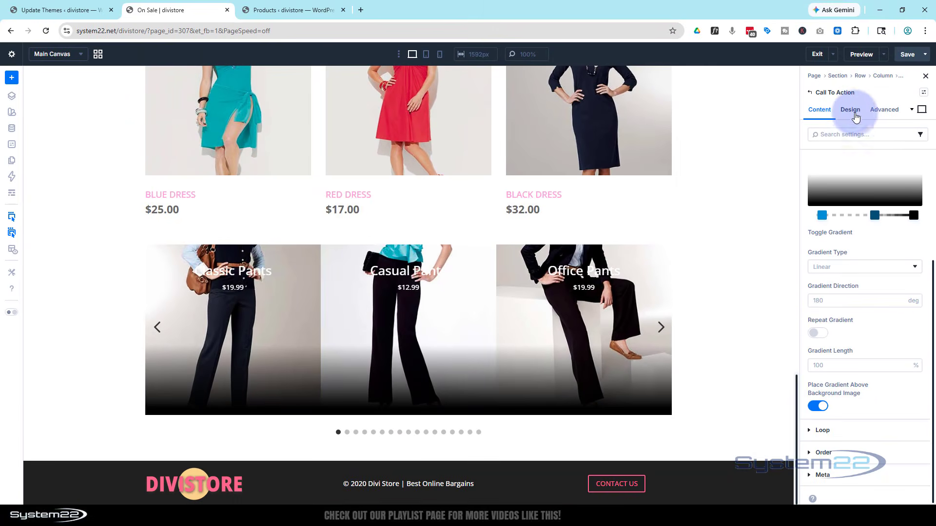
left_click(851, 111)
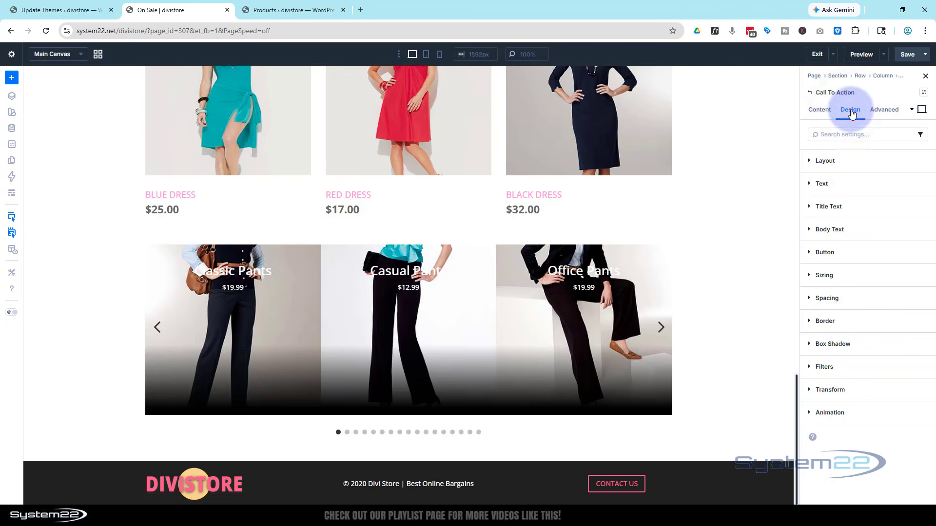
left_click(856, 164)
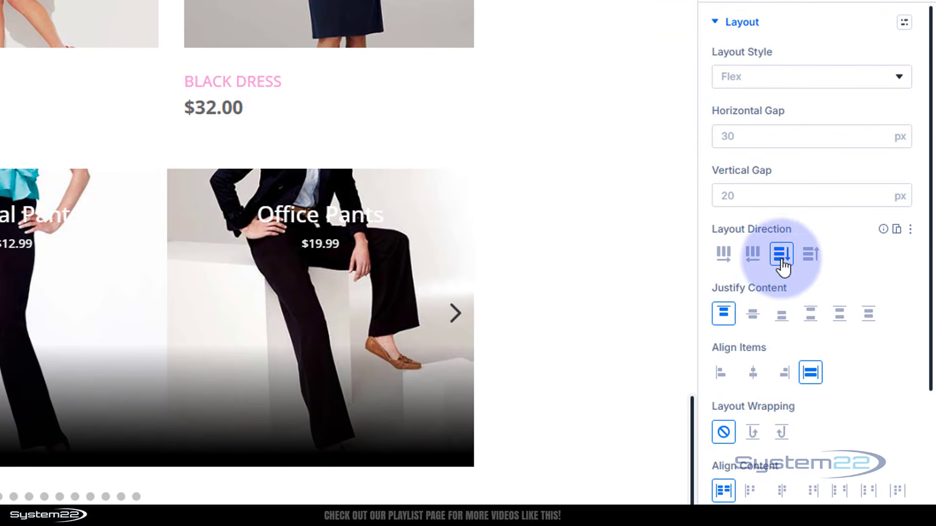
left_click(781, 315)
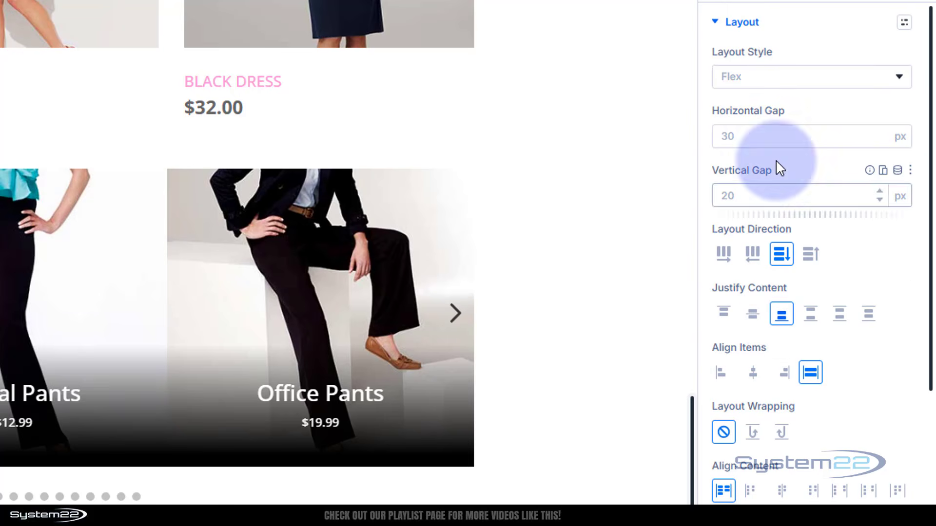
left_click(714, 23)
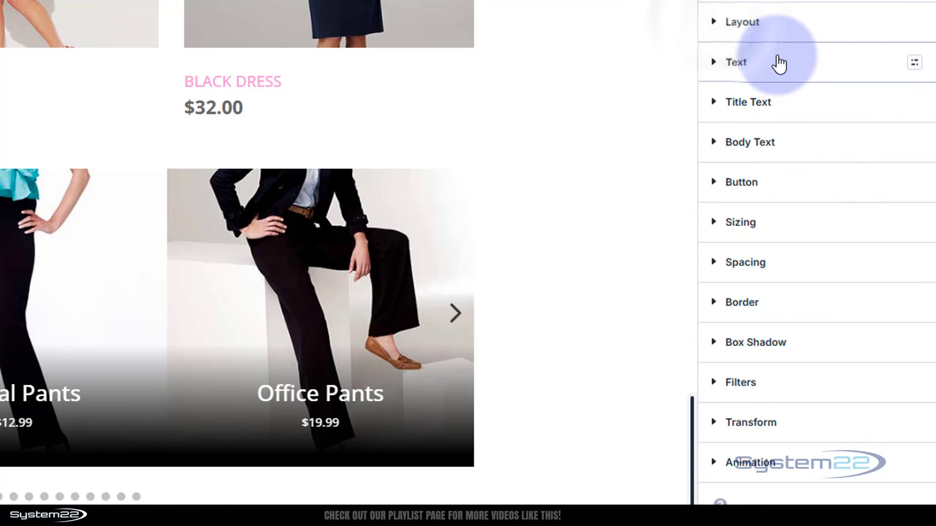
- Make the Call To Action's title text uppercase and set its size to 16 px
left_click(787, 108)
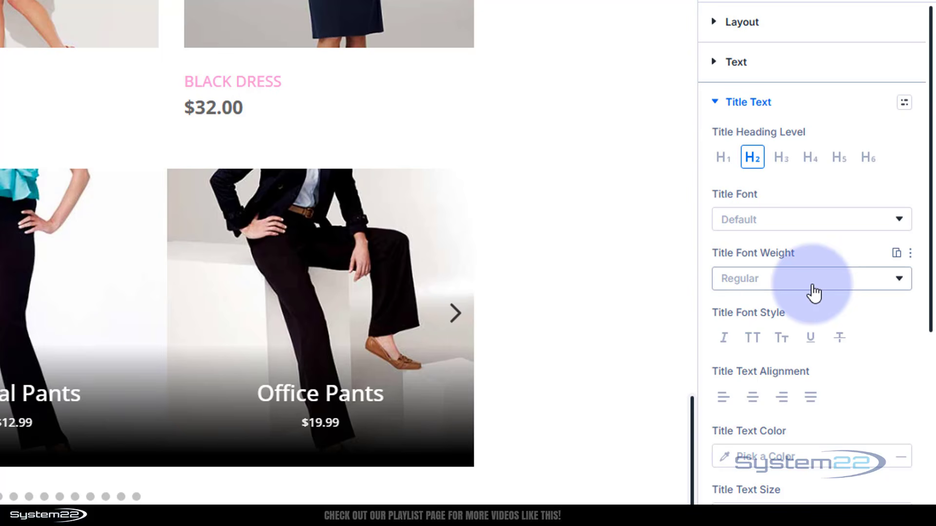
left_click(782, 227)
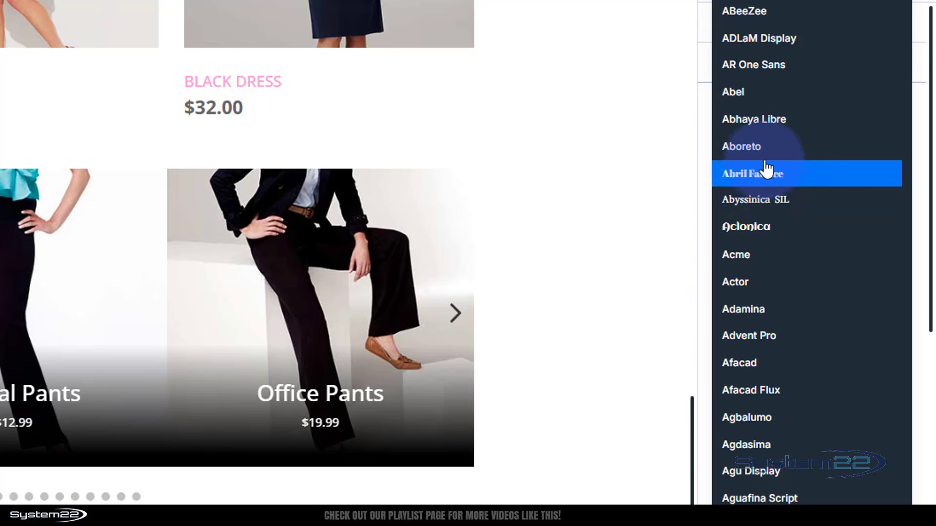
left_click(696, 68)
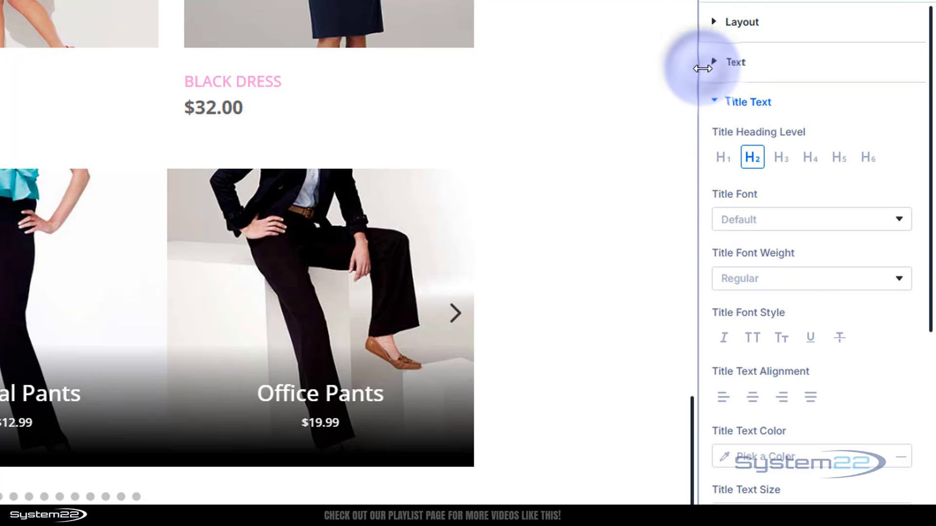
left_click(761, 341)
scroll(746, 437, "down", 2)
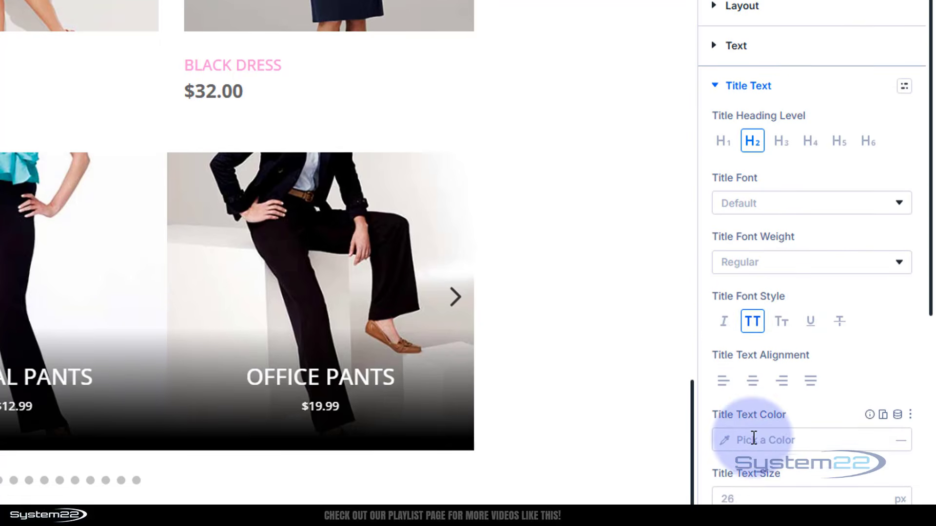
left_click(736, 429)
type("16")
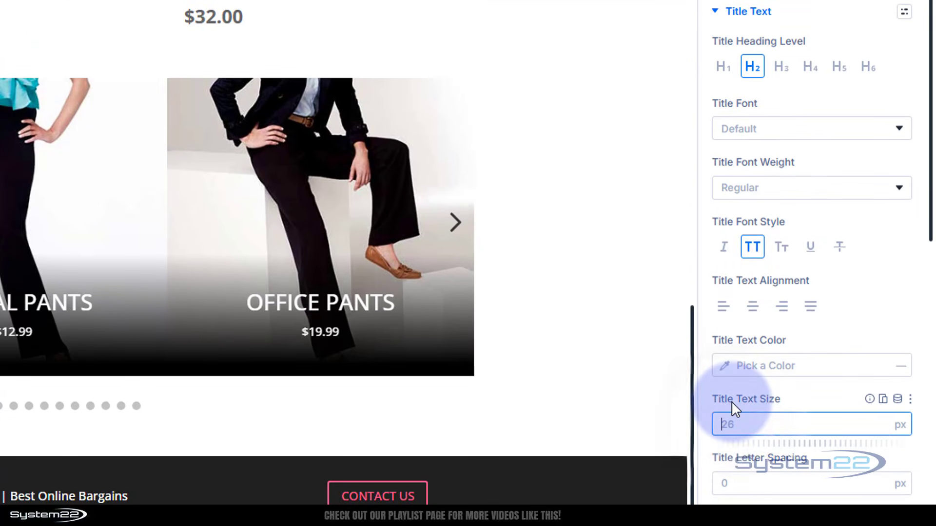
left_click(801, 393)
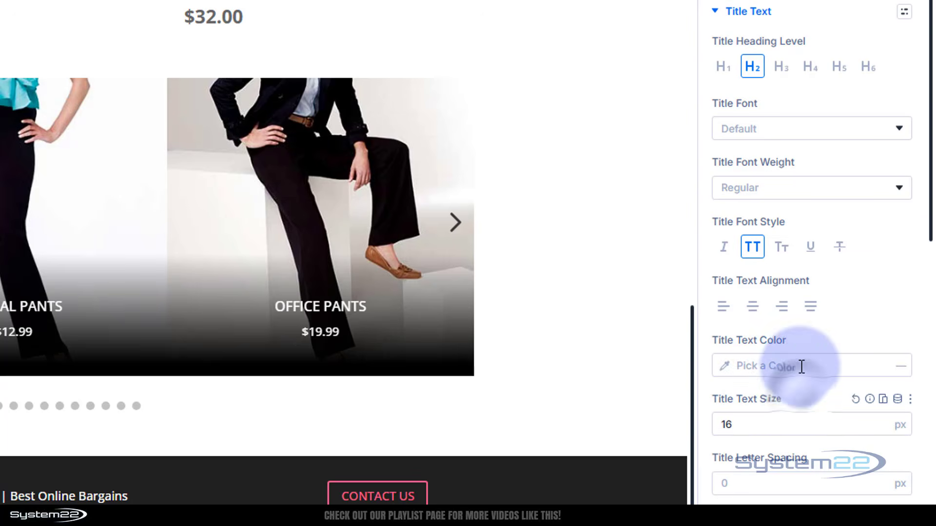
left_click(717, 16)
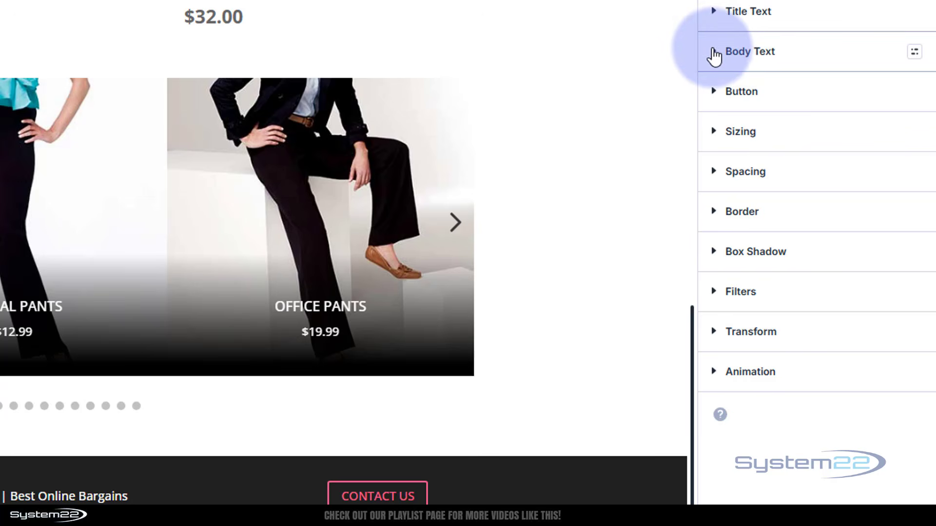
- Set the Call To Action's body text to Bold weight at a size of 18 px
left_click(714, 55)
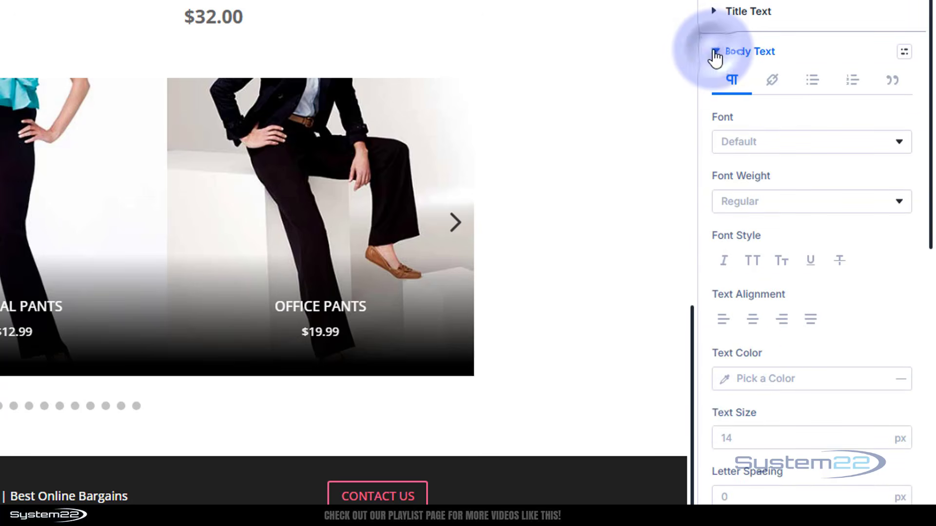
left_click(762, 201)
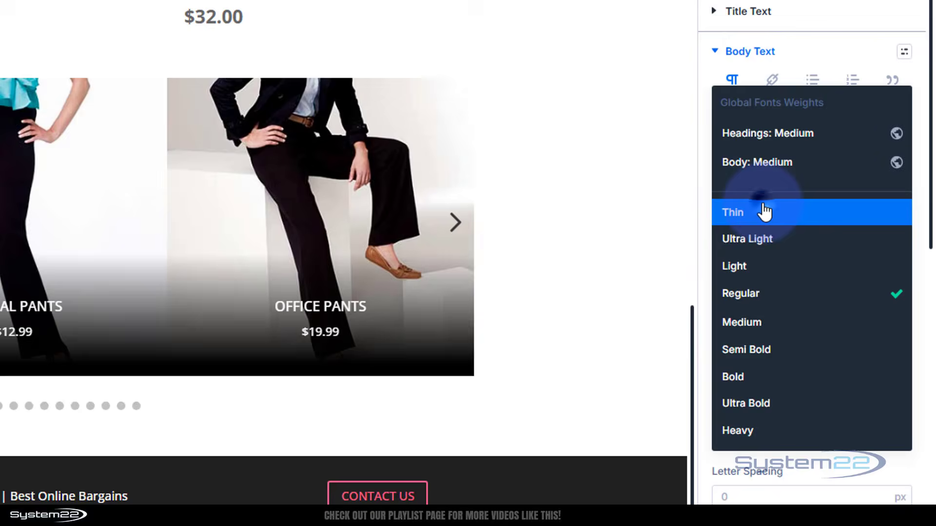
left_click(769, 382)
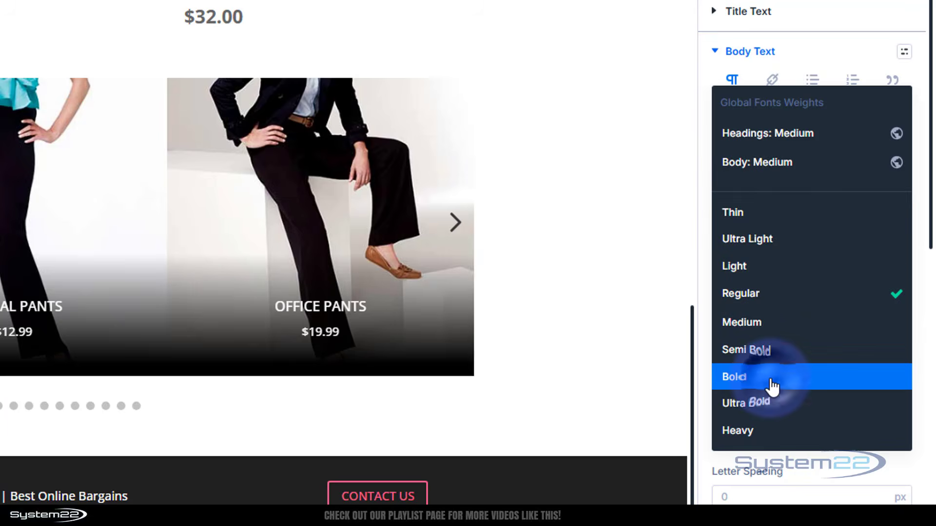
scroll(785, 229, "down", 4)
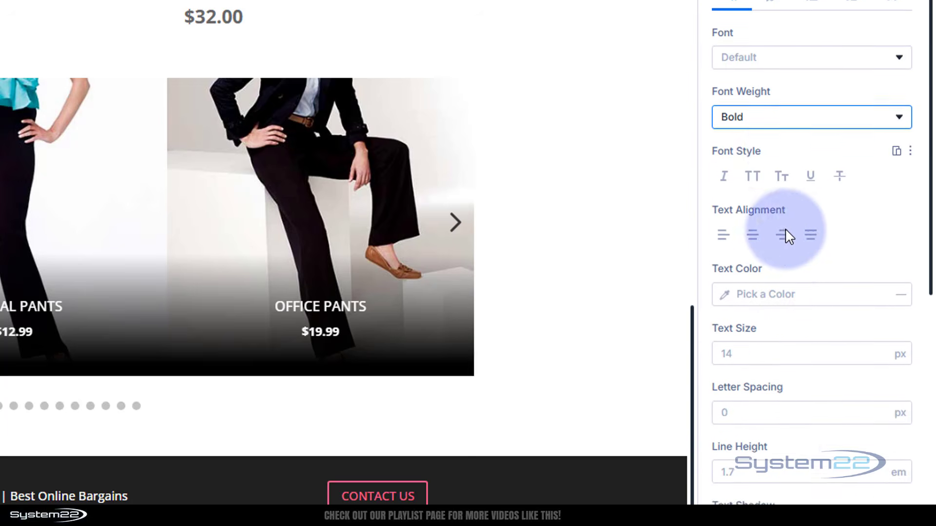
left_click(746, 271)
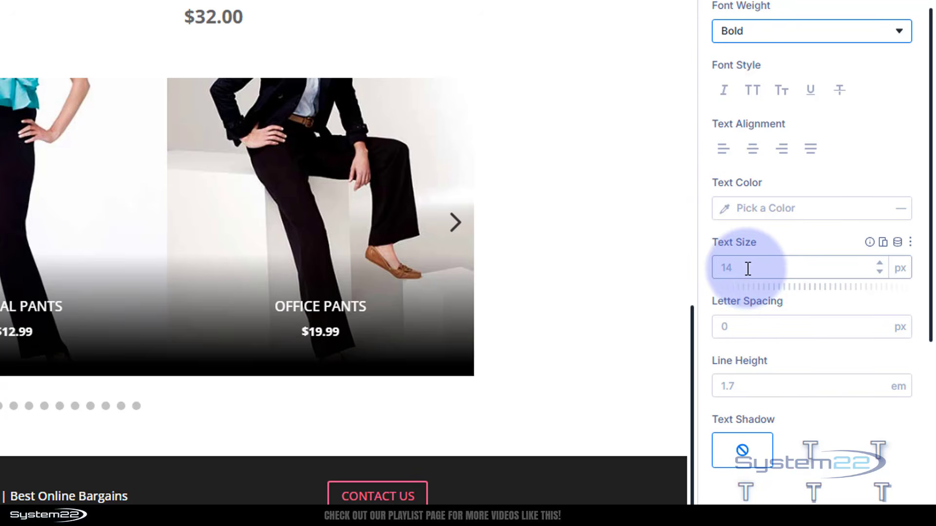
type("18")
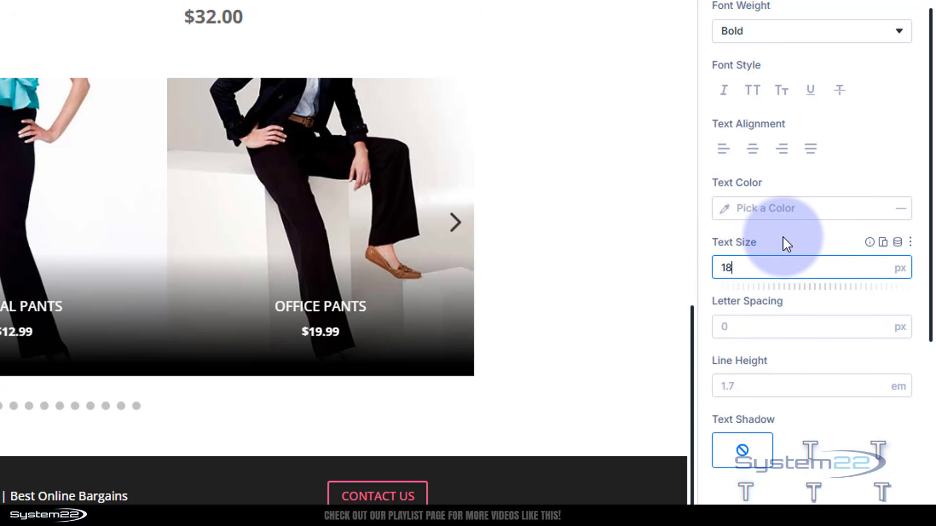
left_click(785, 238)
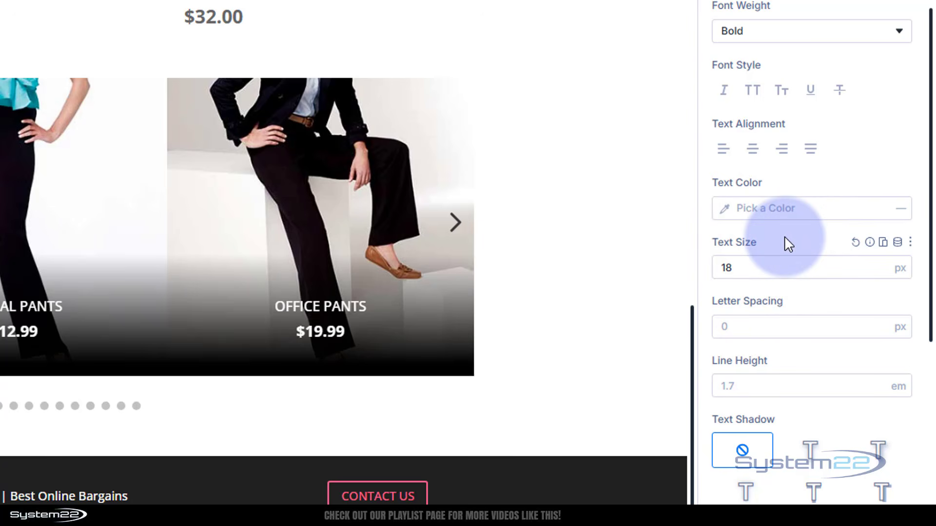
- Try left and right alignment on the body text, ending with the price centered
left_click(721, 151)
left_click(752, 152)
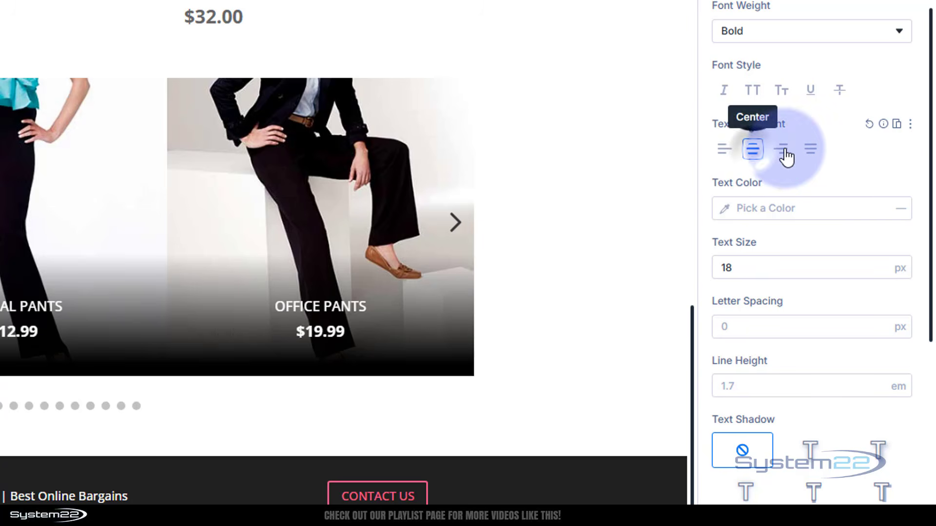
left_click(784, 152)
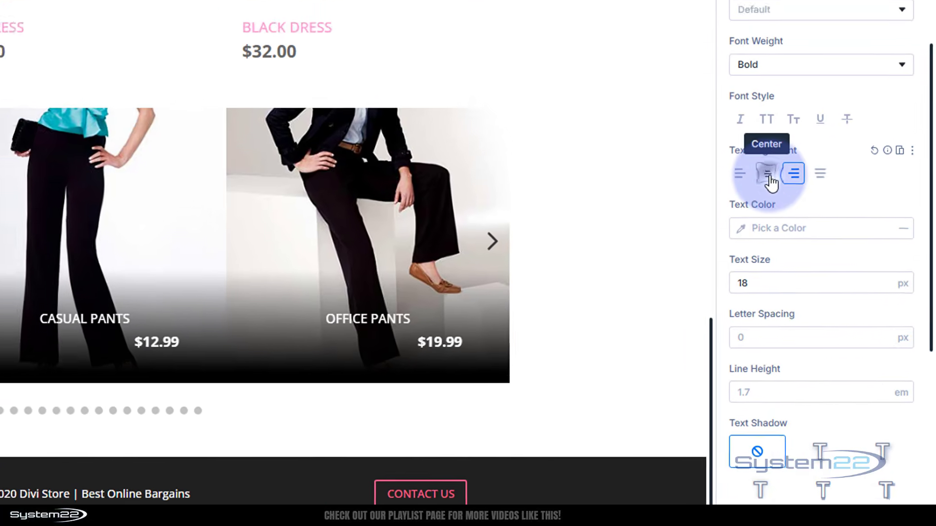
left_click(768, 176)
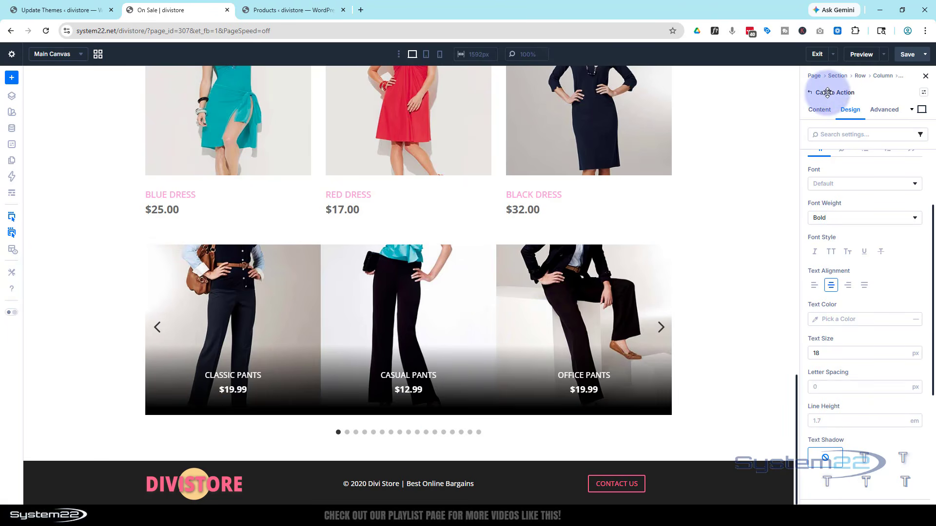
- Link the whole Call To Action module to the dynamic Loop Product Link URL
left_click(817, 112)
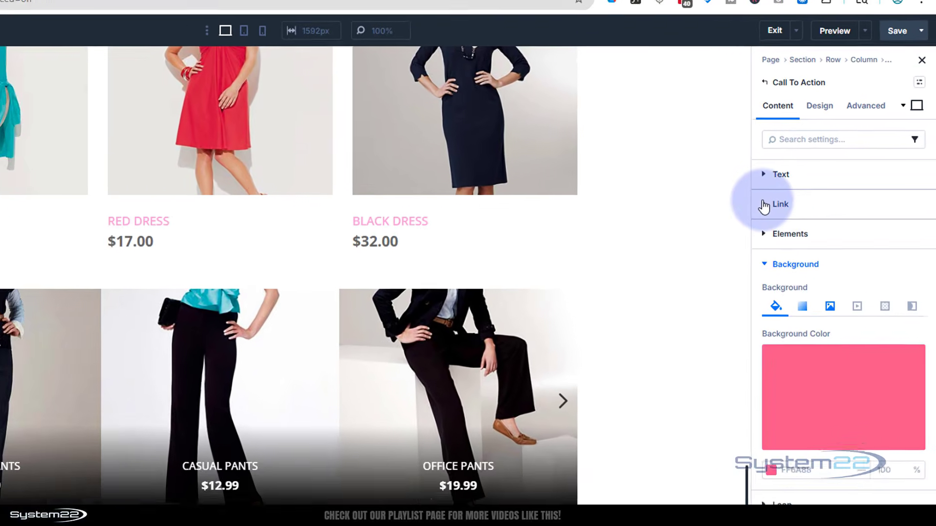
left_click(810, 182)
mouse_move(774, 241)
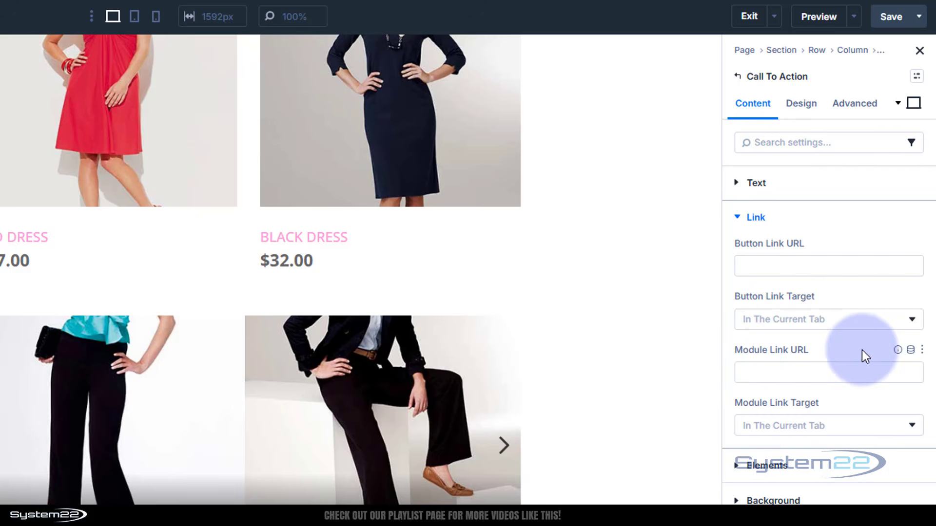
left_click(910, 350)
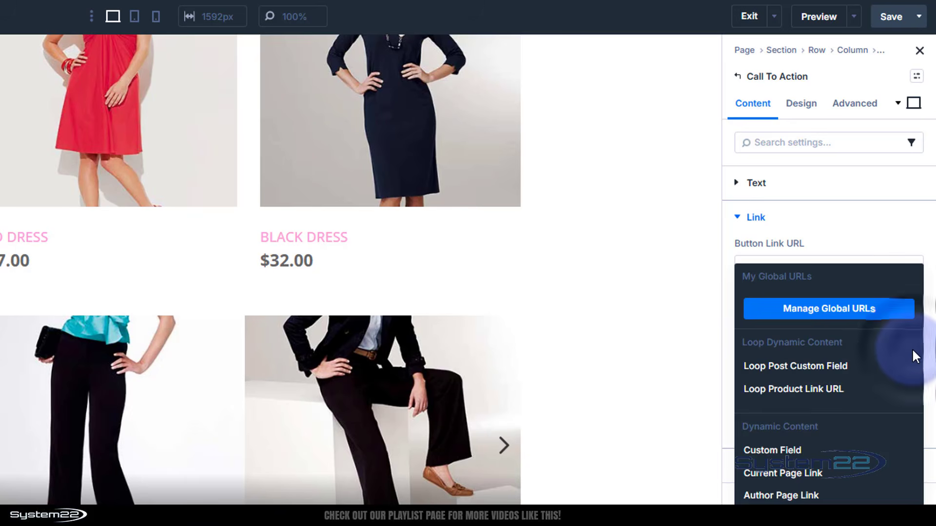
left_click(796, 390)
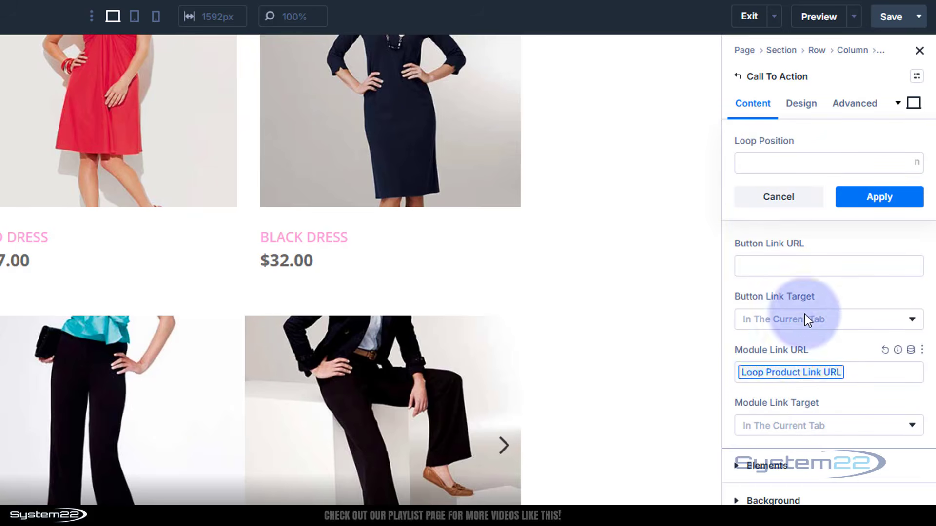
left_click(882, 197)
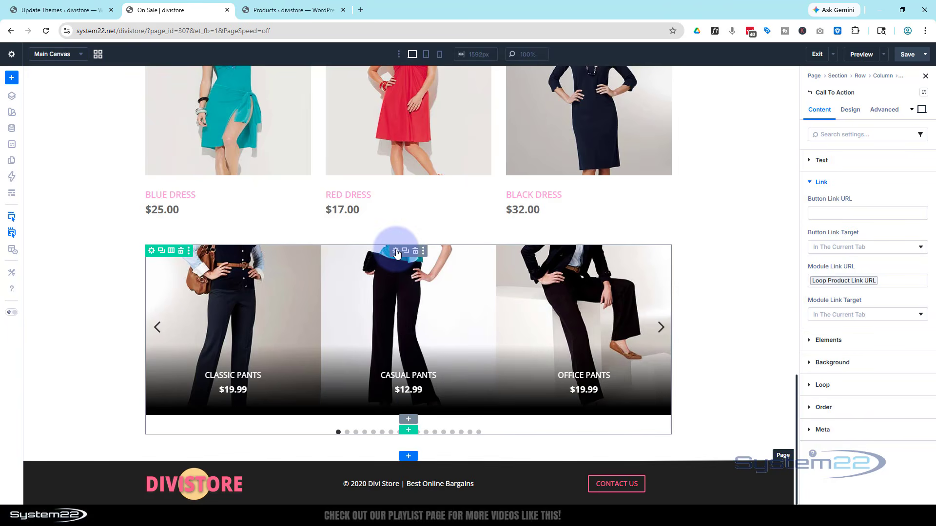
- Change the Group Carousel's arrow color to white (FFFFFF)
left_click(395, 252)
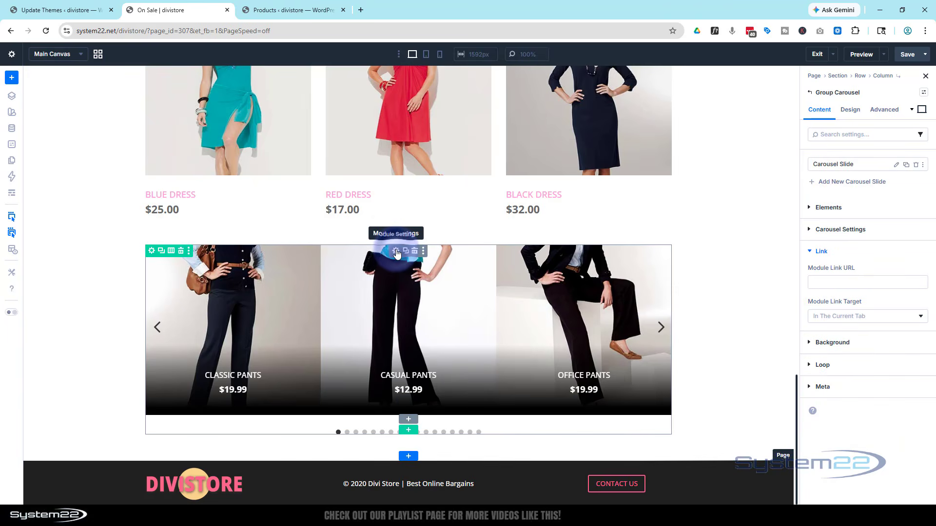
left_click(850, 109)
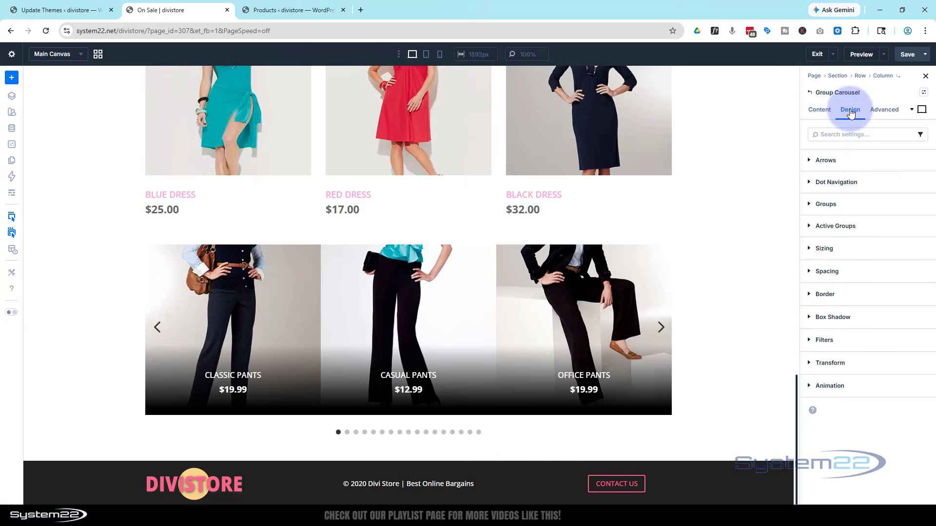
left_click(843, 166)
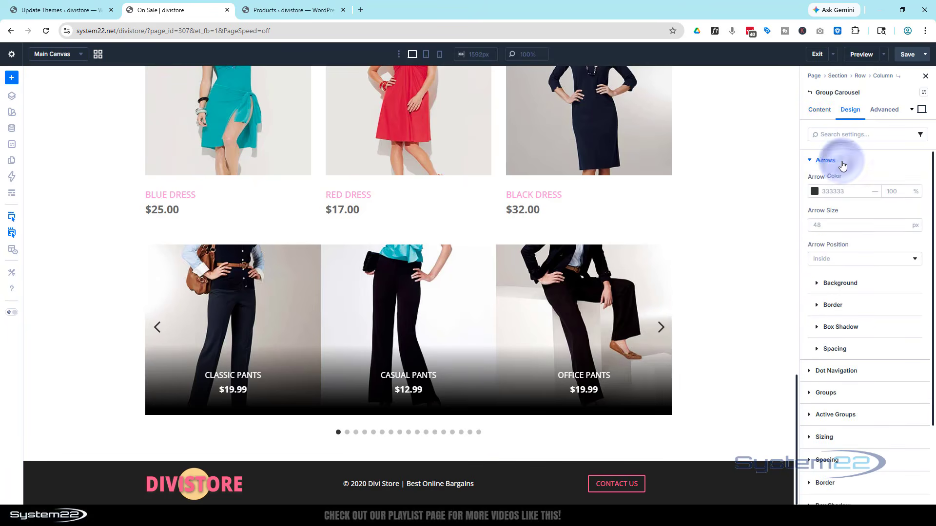
left_click(814, 191)
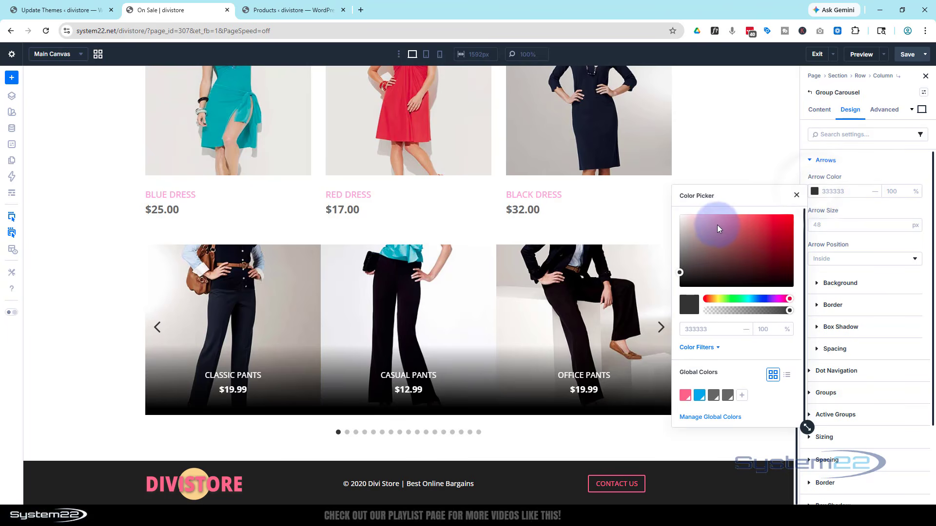
left_click_drag(717, 229, 670, 215)
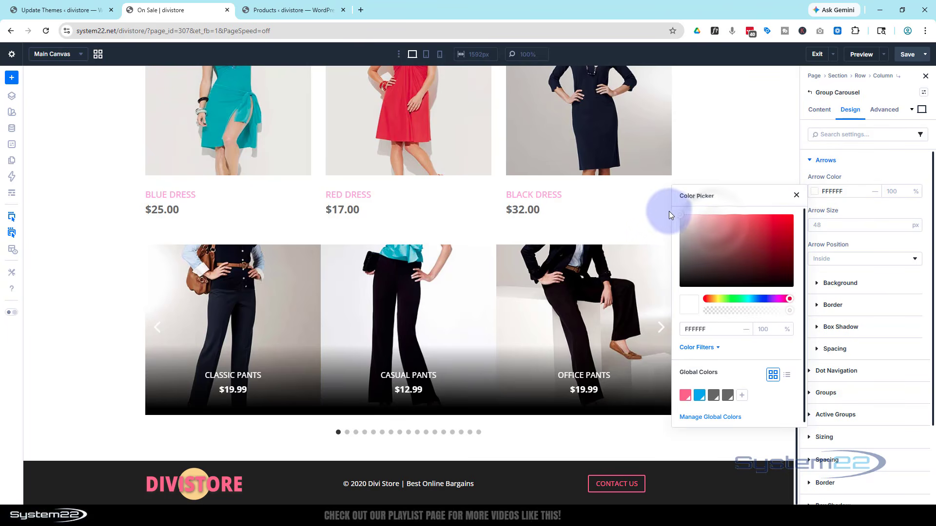
left_click(886, 161)
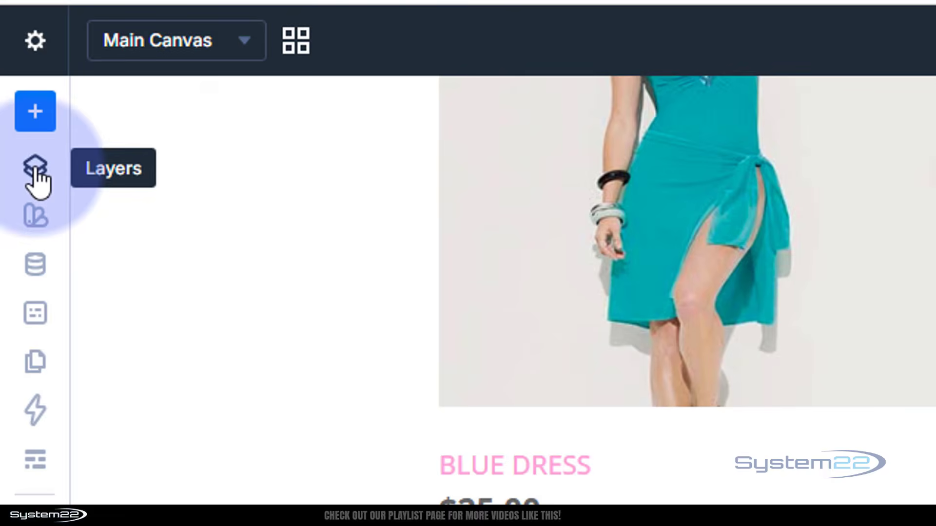
- Move the row containing the Group Carousel above the other row in the page's section
left_click(35, 171)
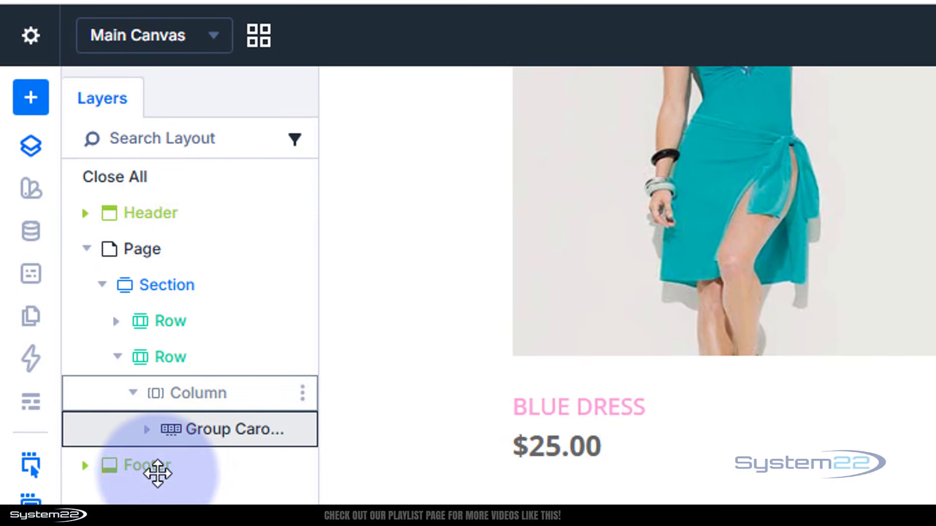
left_click_drag(157, 472, 149, 472)
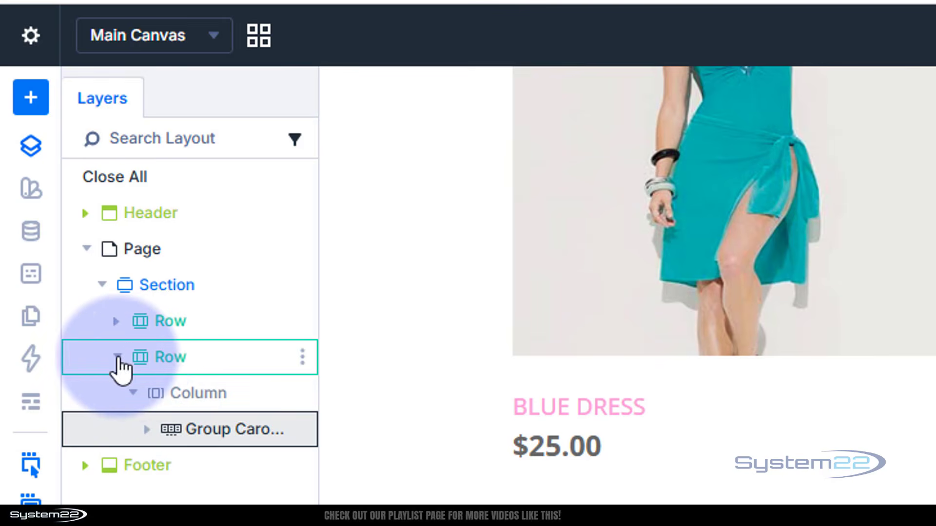
left_click(118, 357)
left_click_drag(178, 361, 177, 313)
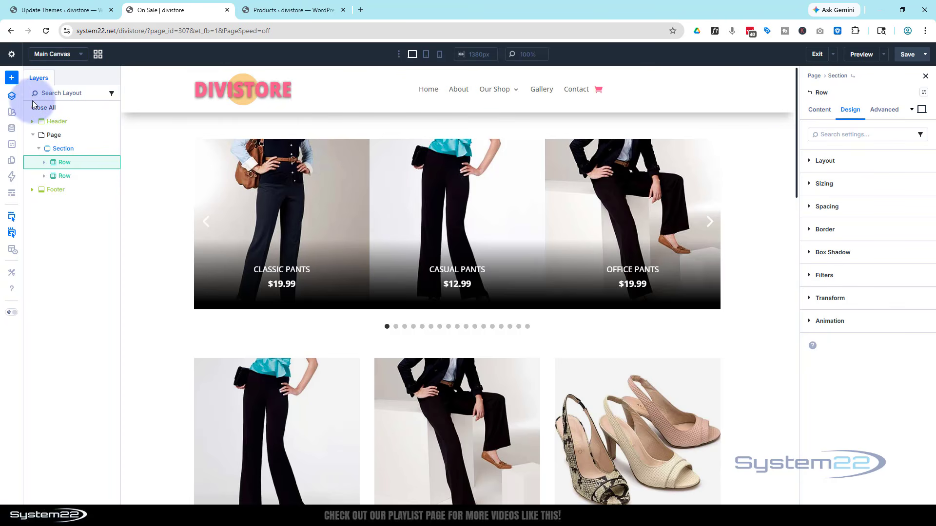
left_click(12, 96)
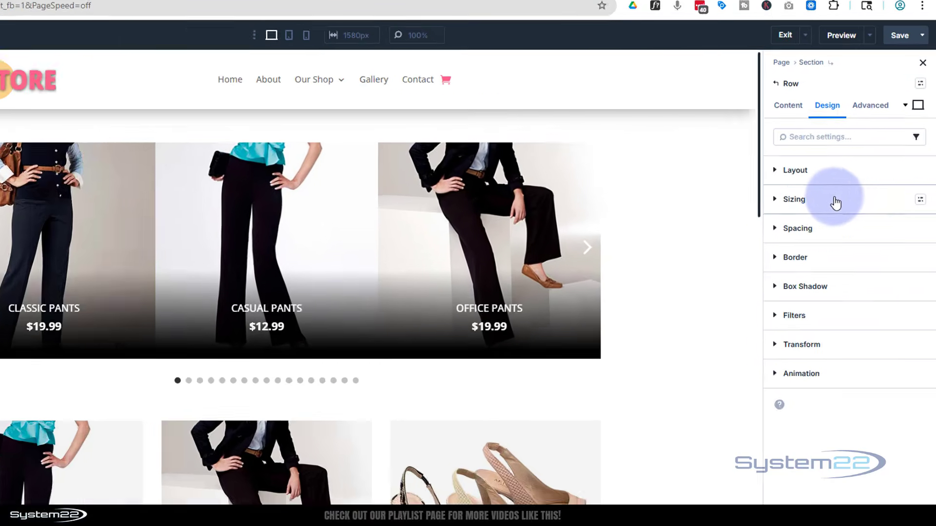
- Set the carousel row's width and max width both to 100%
left_click(856, 186)
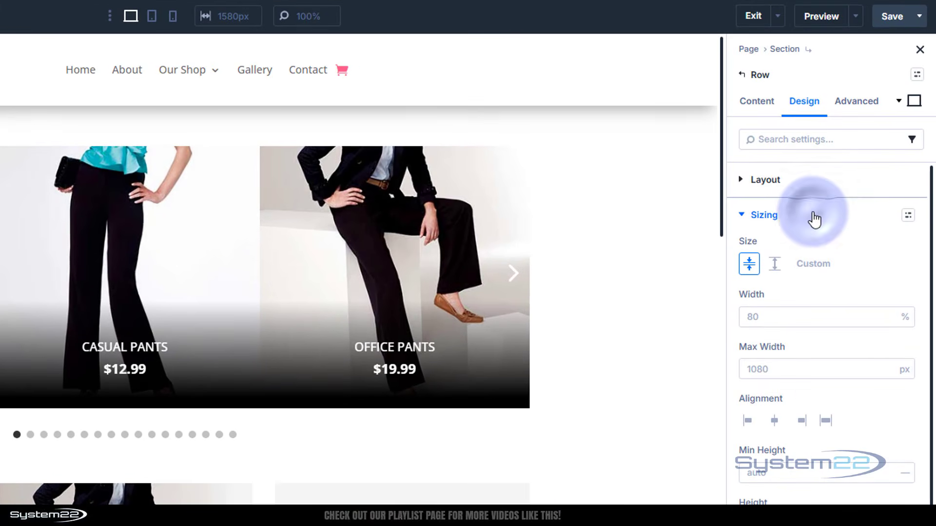
left_click(759, 311)
type("100")
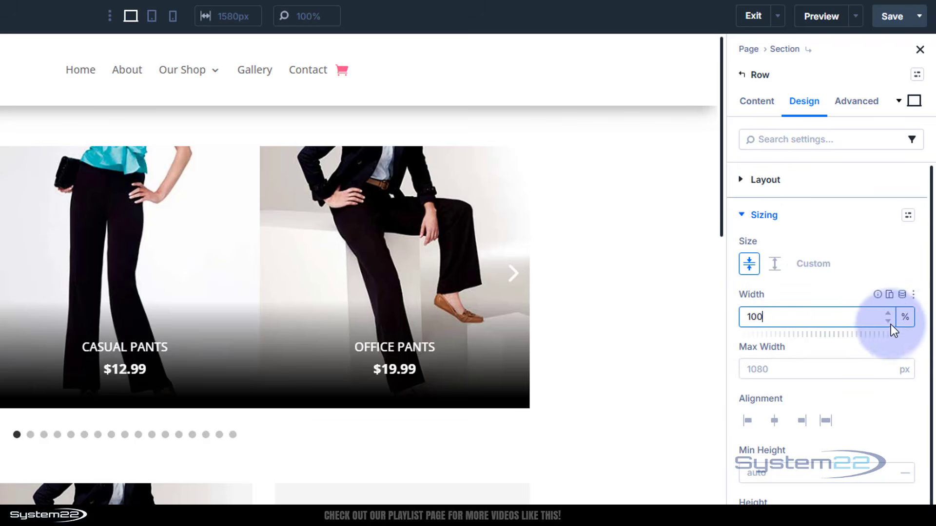
left_click(788, 369)
left_click(757, 367)
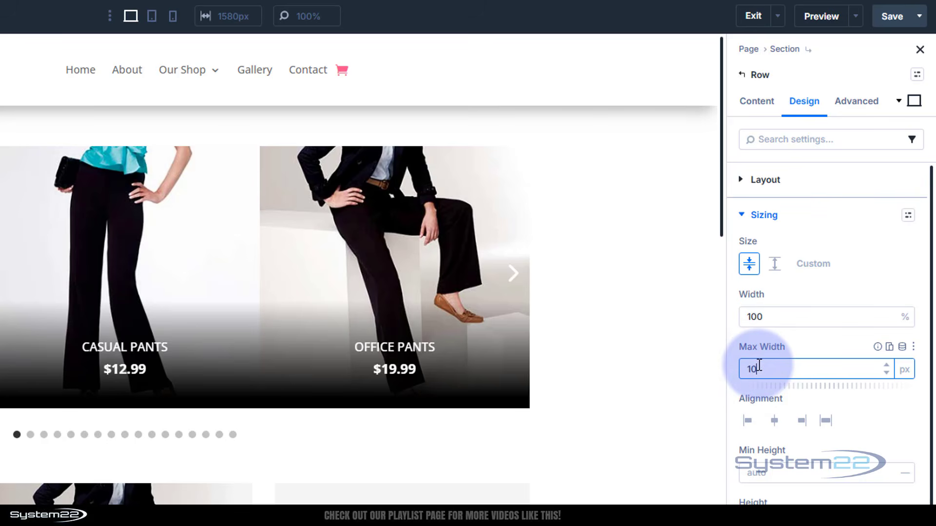
type("100")
type("%")
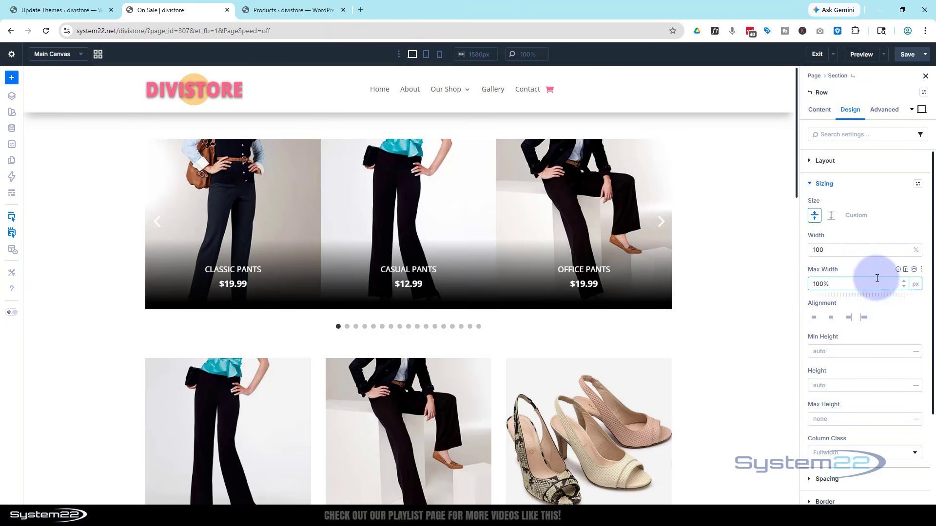
left_click(863, 263)
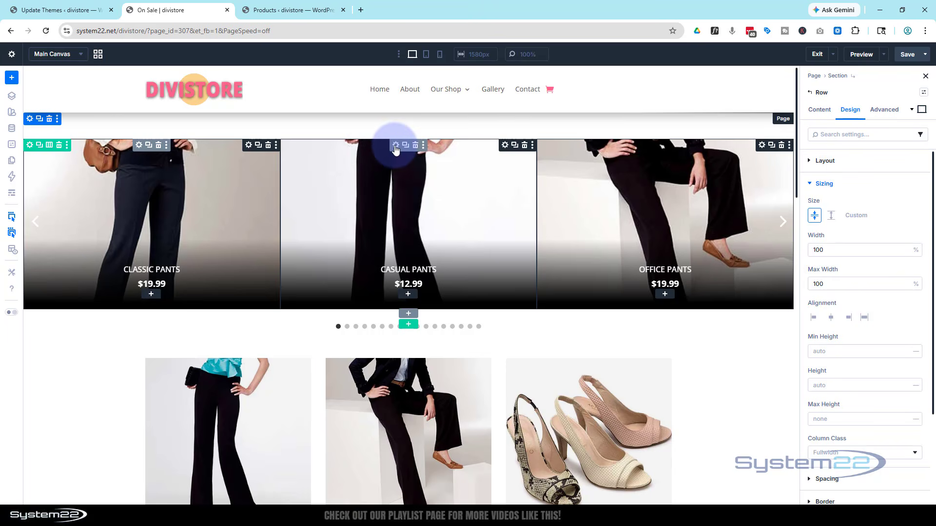
- Set the Group Carousel to show 5 slides on desktop
left_click(396, 146)
left_click(832, 141)
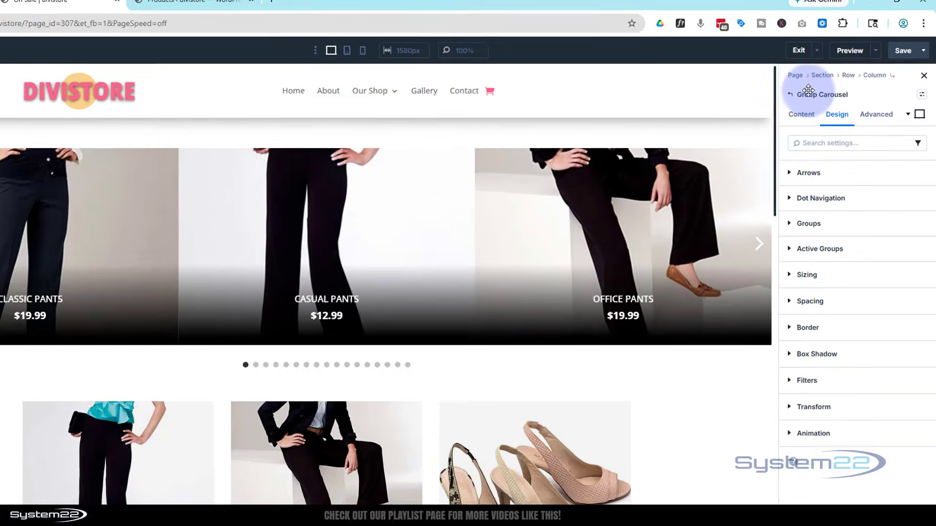
left_click(801, 114)
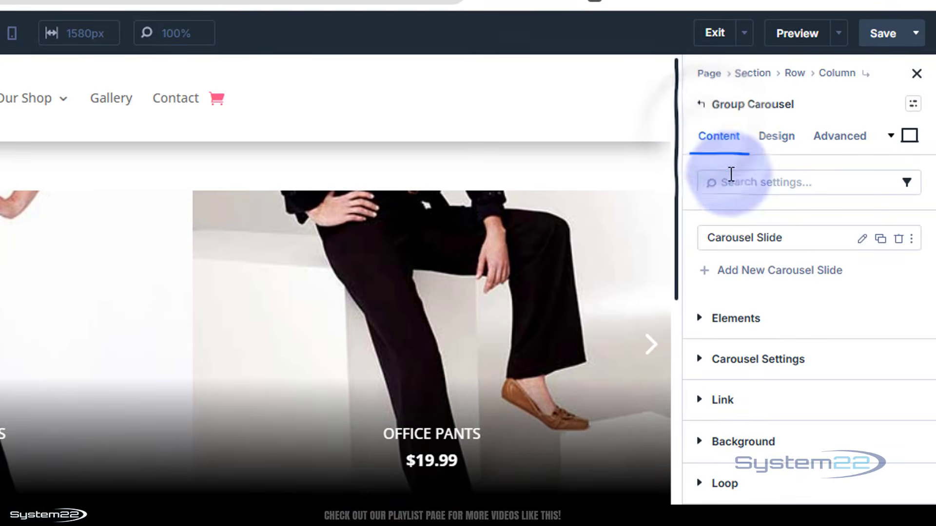
left_click(756, 360)
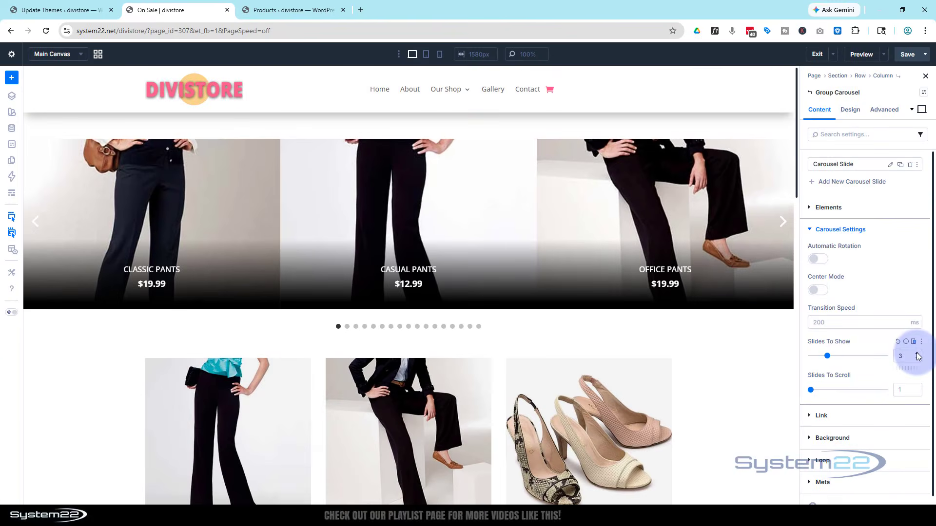
left_click(903, 363)
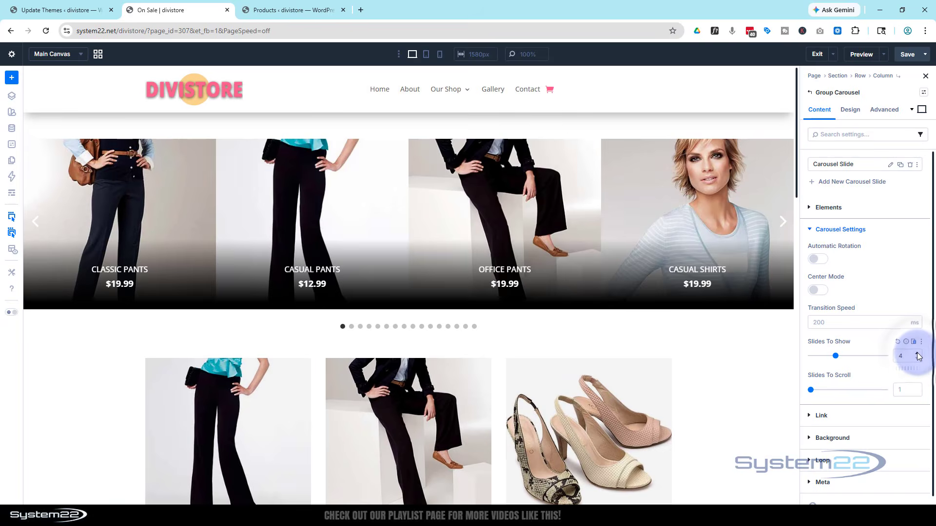
left_click(918, 355)
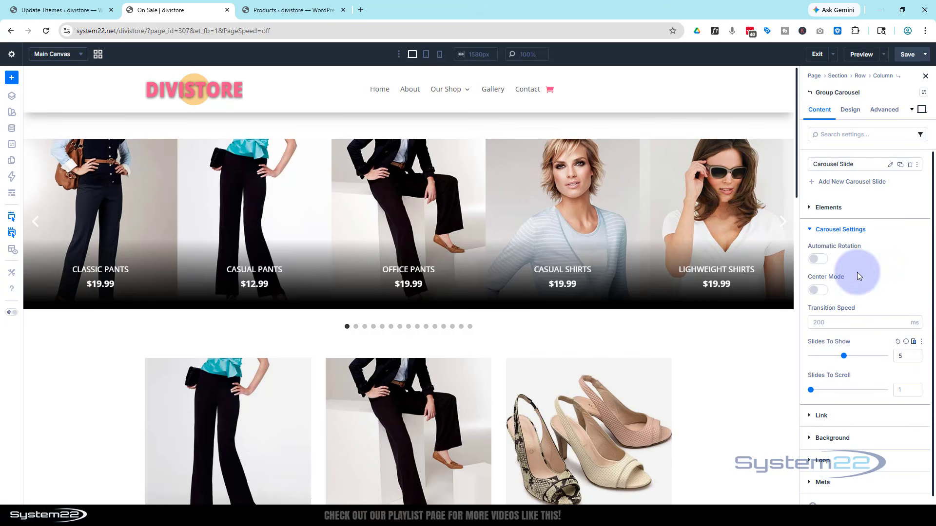
- Set the Group Carousel to show 3 slides in tablet view
left_click(426, 55)
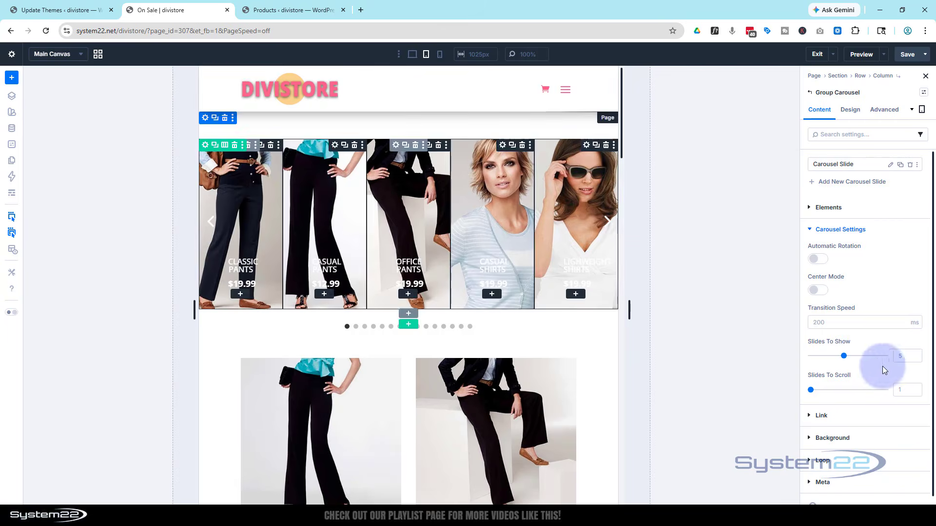
left_click(916, 359)
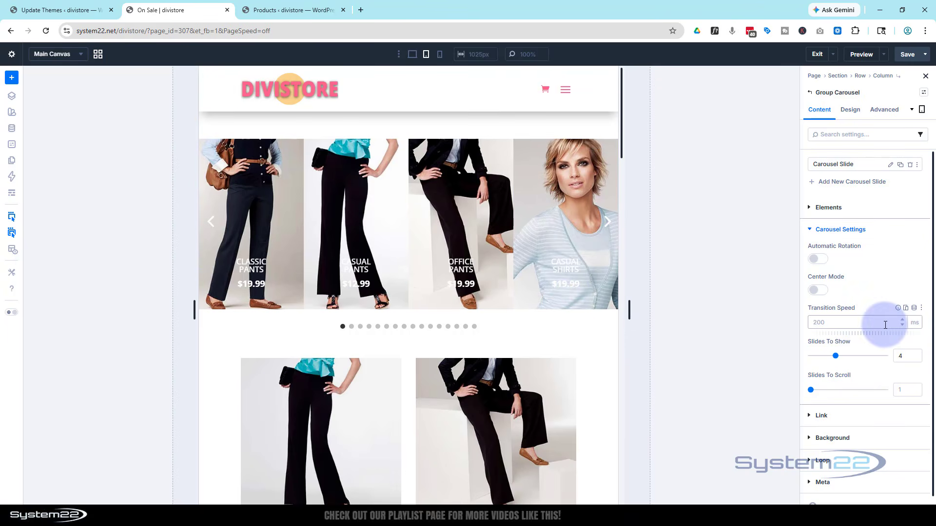
left_click(917, 359)
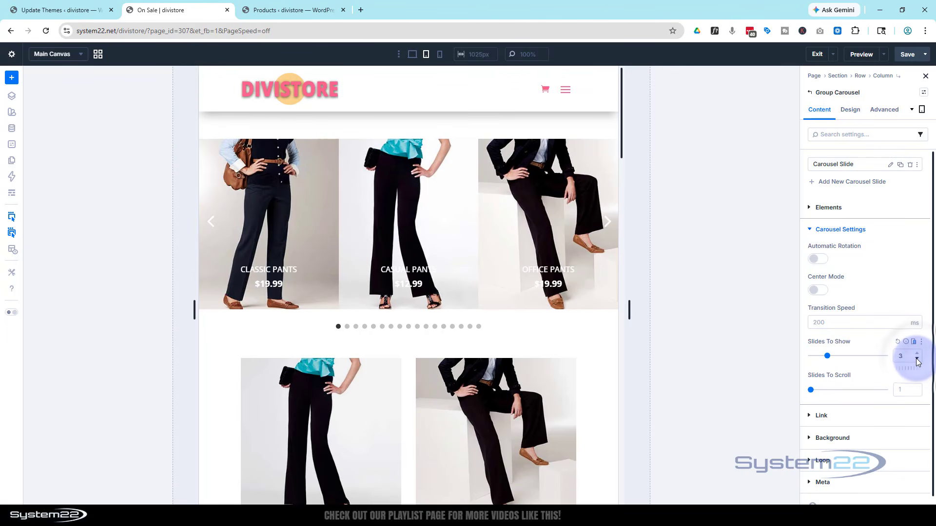
- In phone view, shift the middle stop of the Call To Action's background gradient to about 62%
left_click(440, 55)
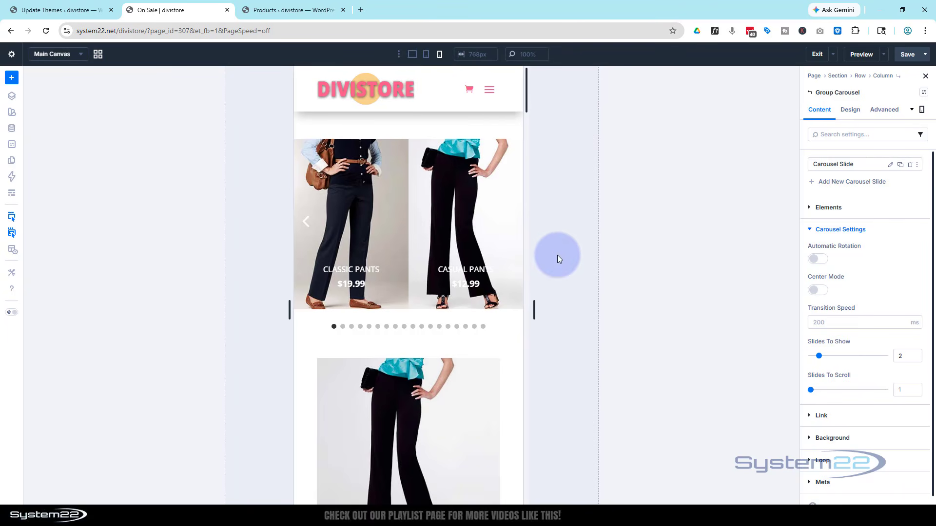
left_click(508, 226)
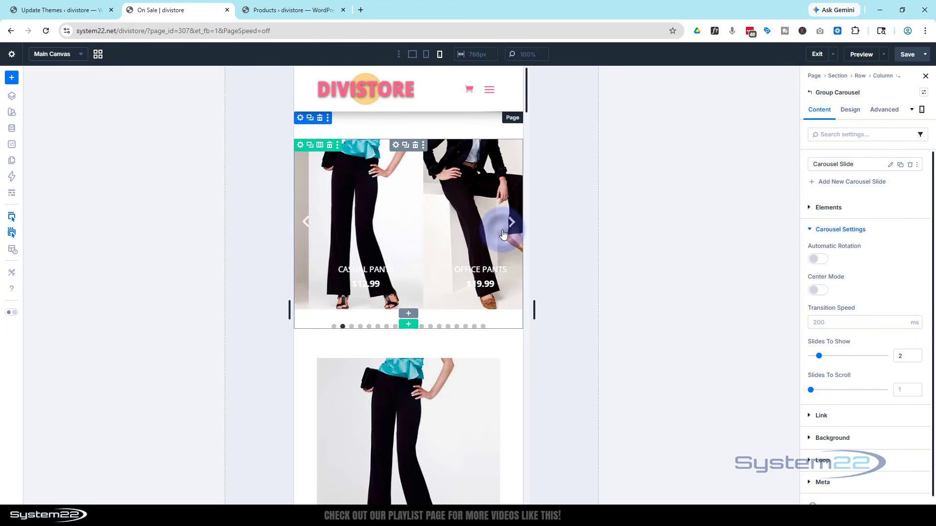
left_click(477, 231)
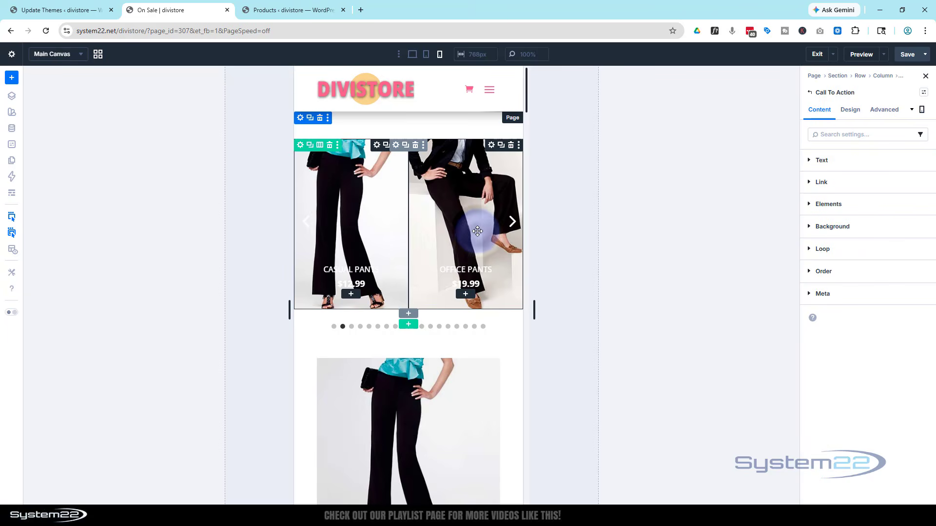
left_click(836, 226)
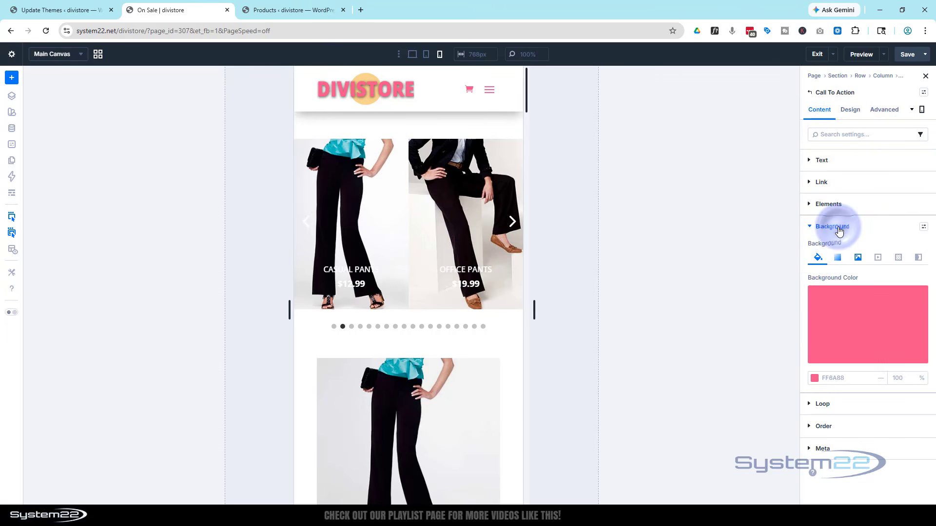
left_click(838, 260)
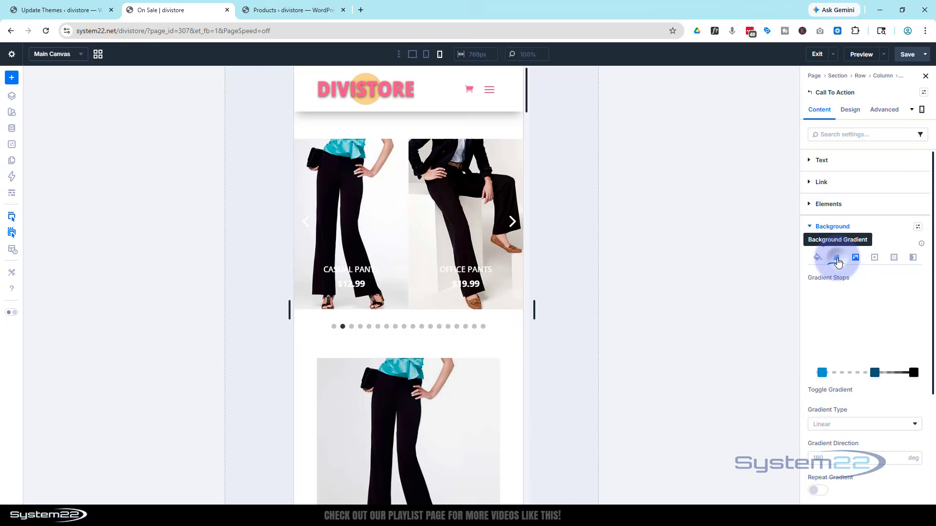
left_click(874, 373)
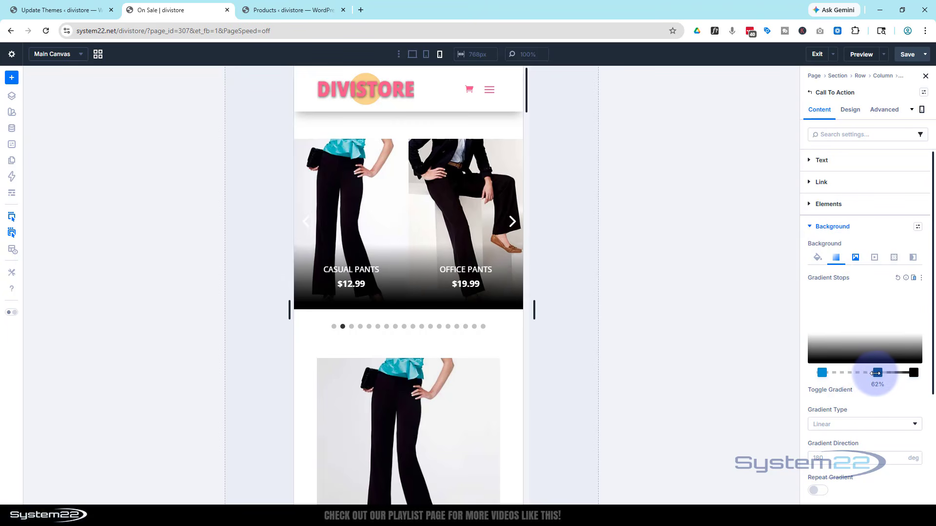
left_click_drag(873, 374, 873, 374)
left_click_drag(873, 373, 877, 373)
- Shift the middle gradient stop closer to the black end in tablet view, and to about 65% in desktop view
left_click(413, 61)
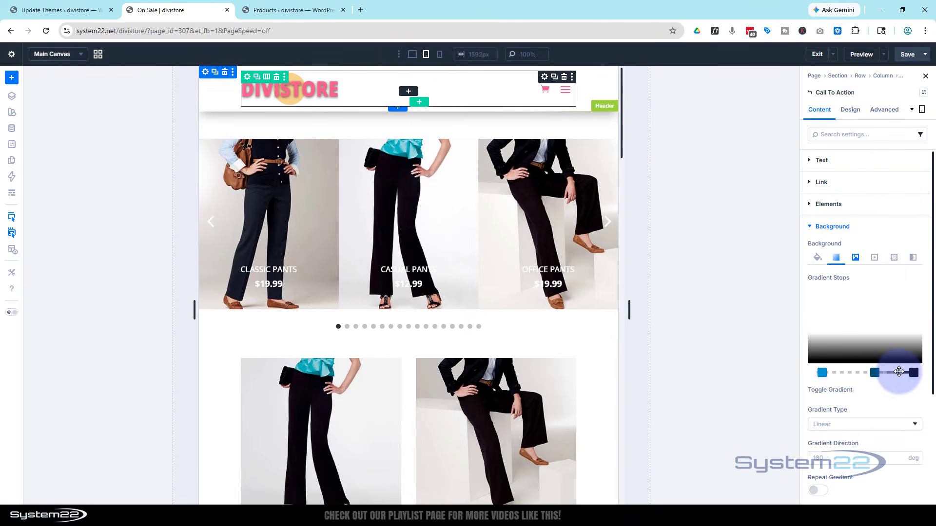
left_click_drag(873, 373, 882, 374)
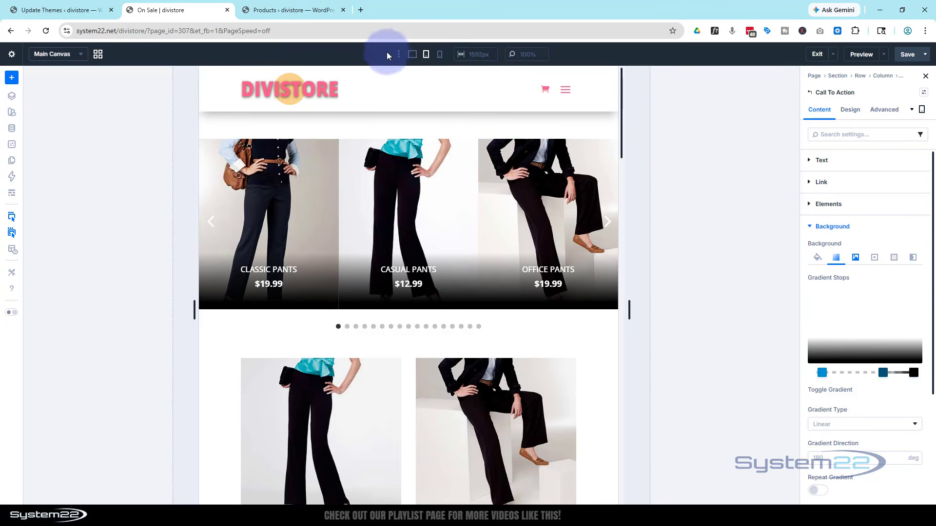
left_click(411, 55)
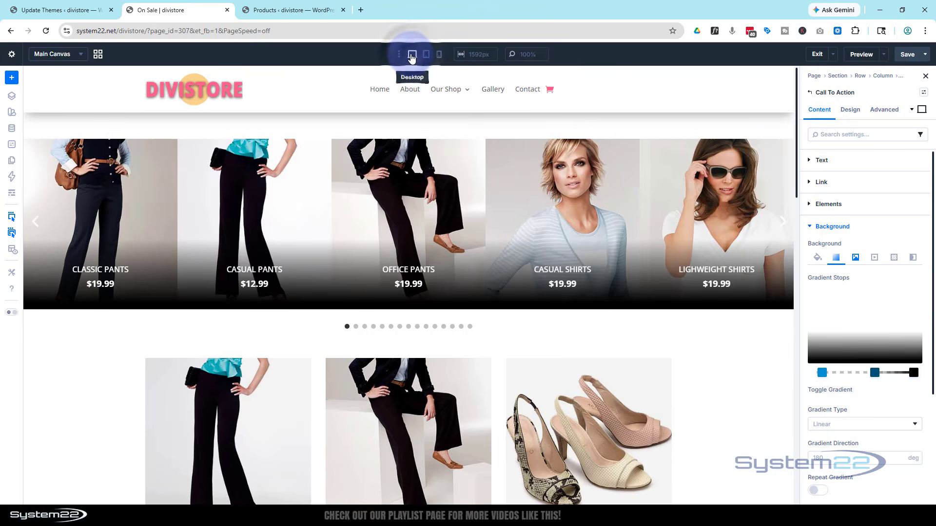
left_click_drag(883, 374, 880, 373)
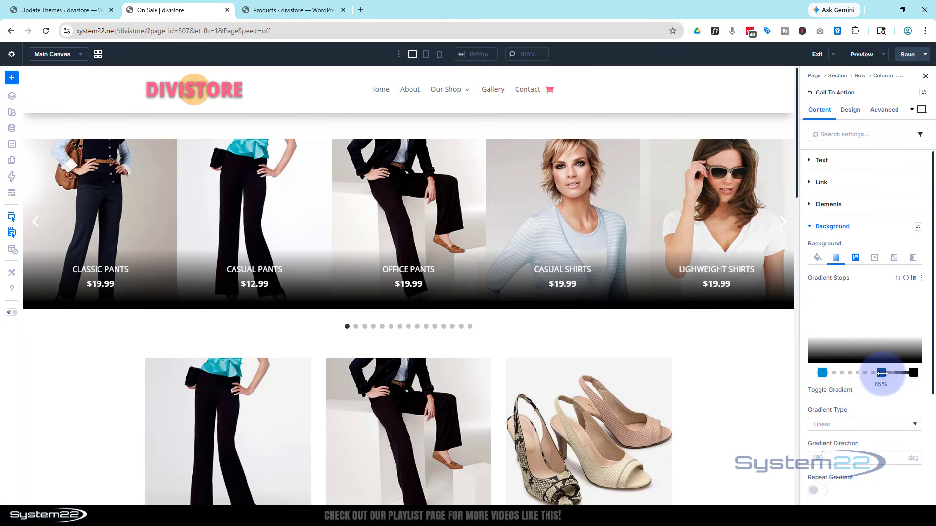
left_click_drag(881, 374, 881, 373)
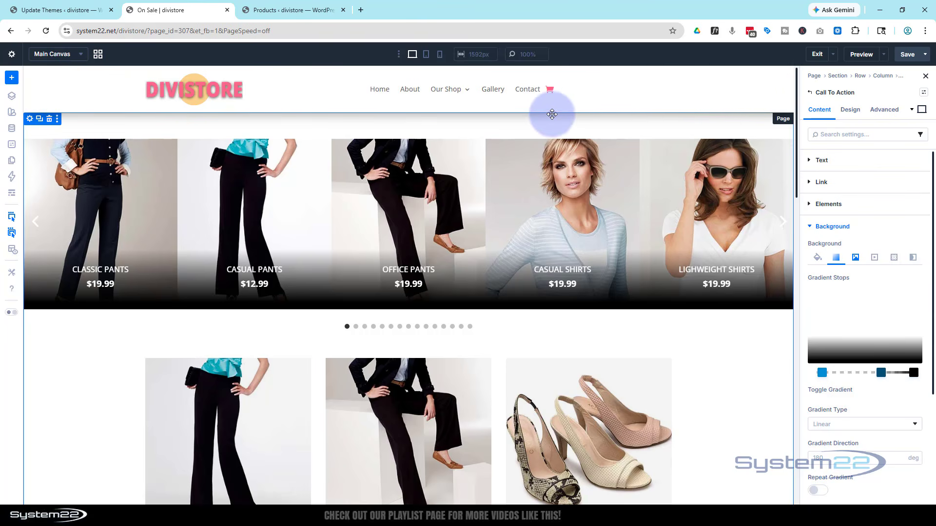
- Set the top padding of the section holding the carousel to 0
left_click(29, 120)
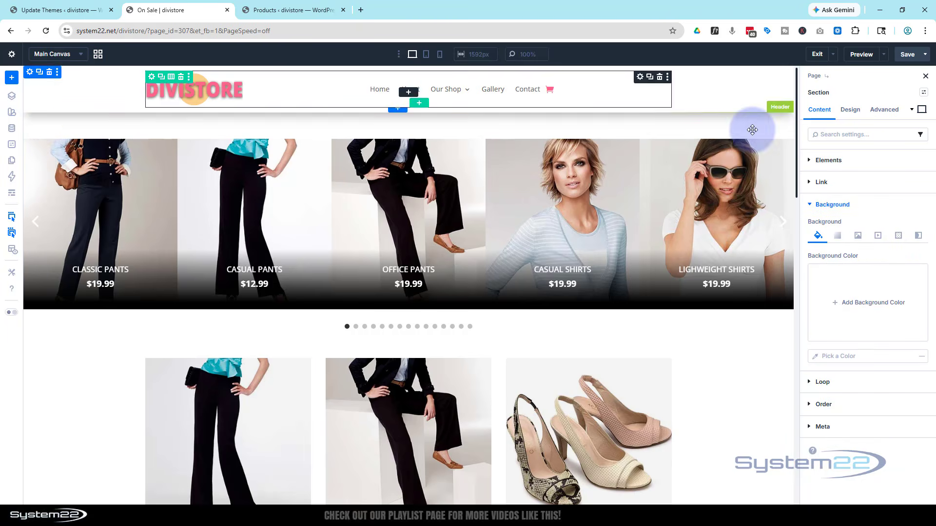
left_click(851, 111)
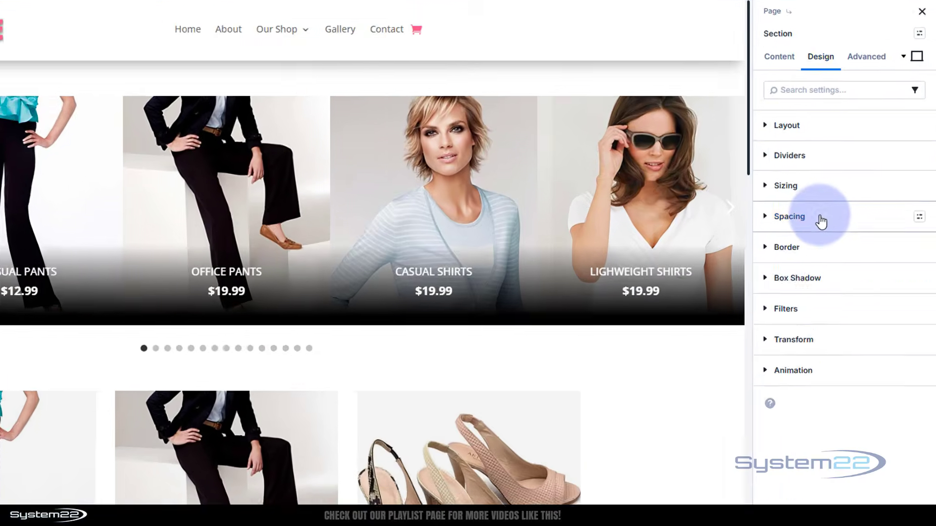
left_click(863, 229)
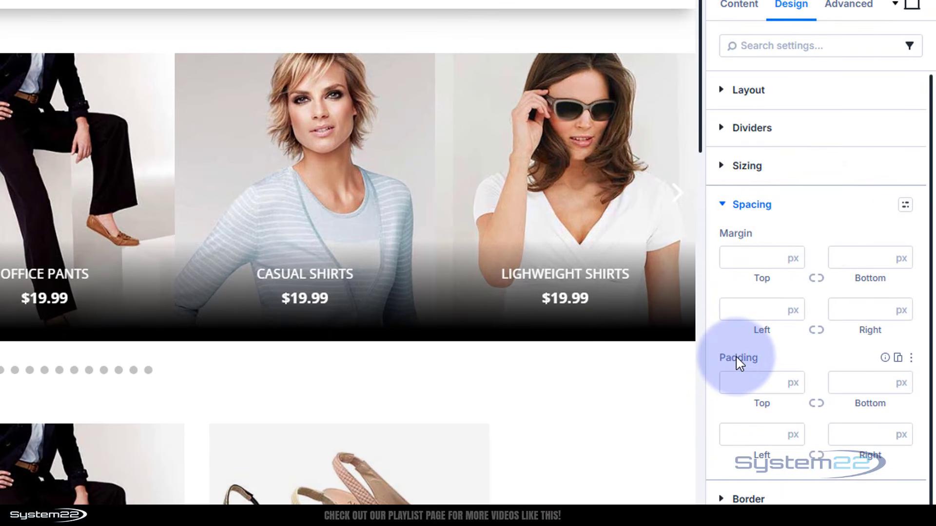
left_click(746, 383)
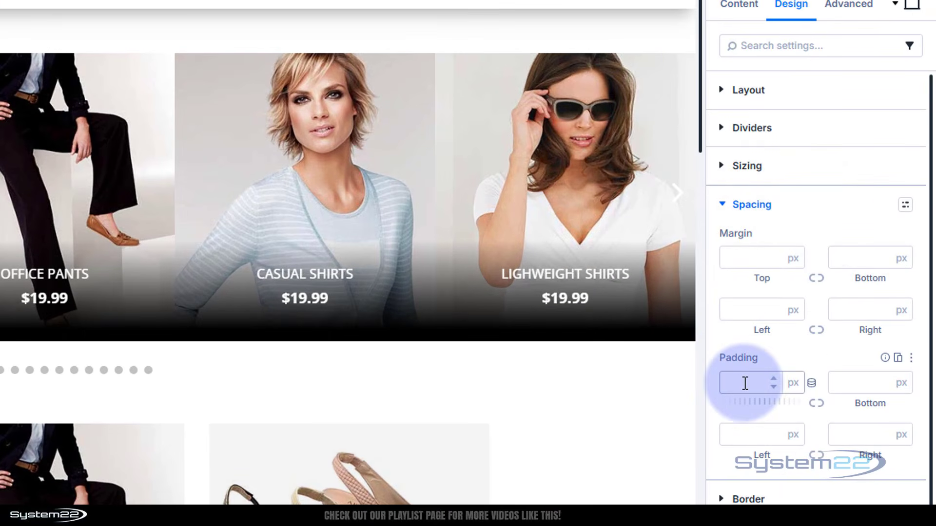
left_click(798, 349)
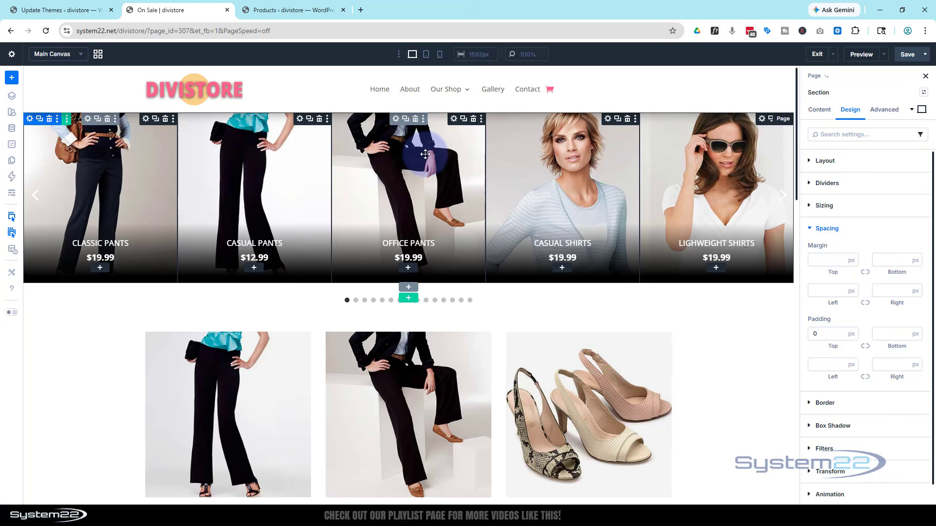
- Turn on automatic rotation for the Group Carousel and set its rotation speed to 3000 ms
left_click(397, 121)
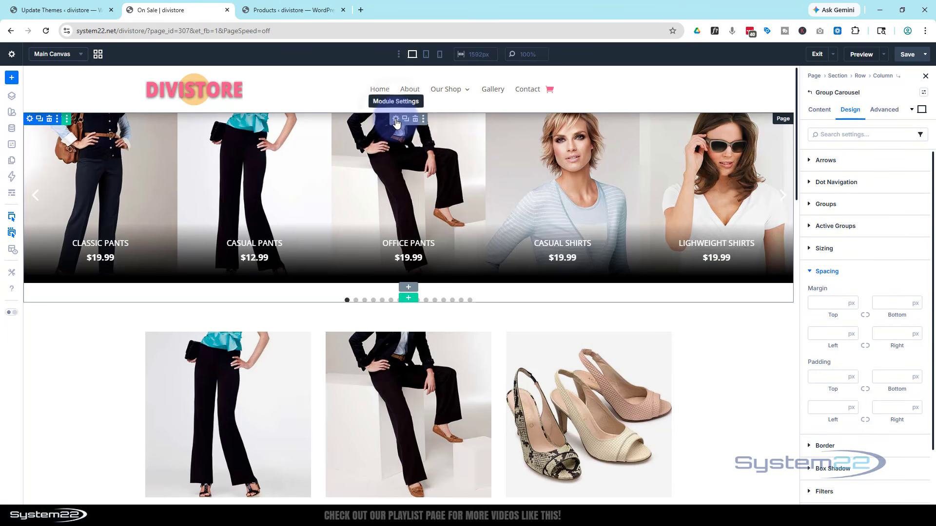
left_click(819, 109)
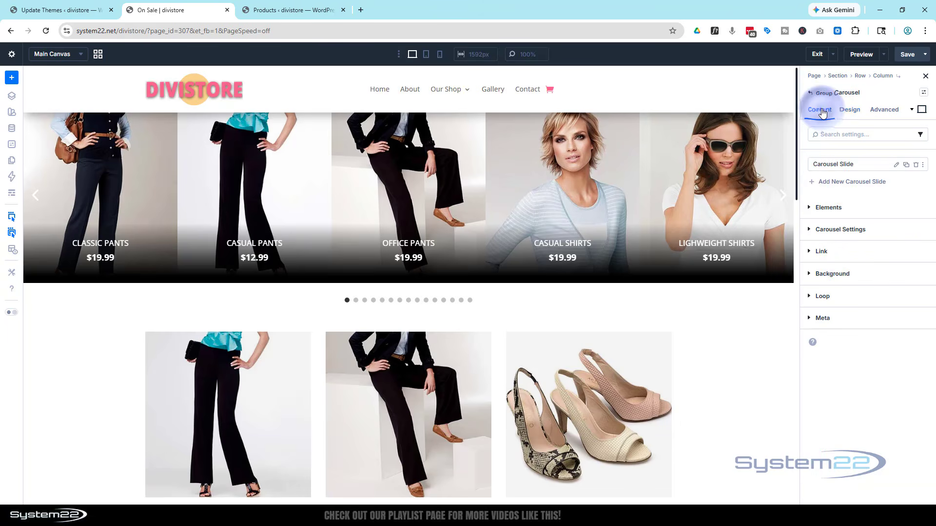
left_click(835, 229)
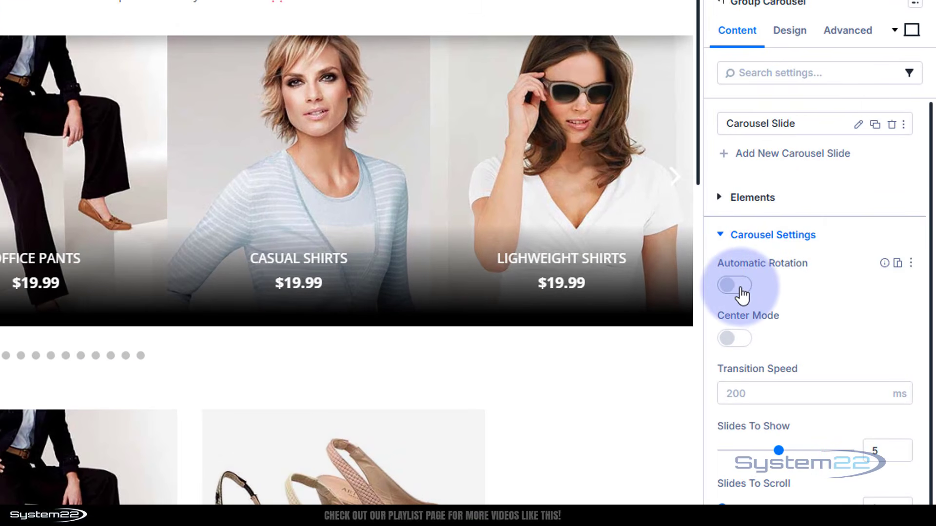
left_click(736, 286)
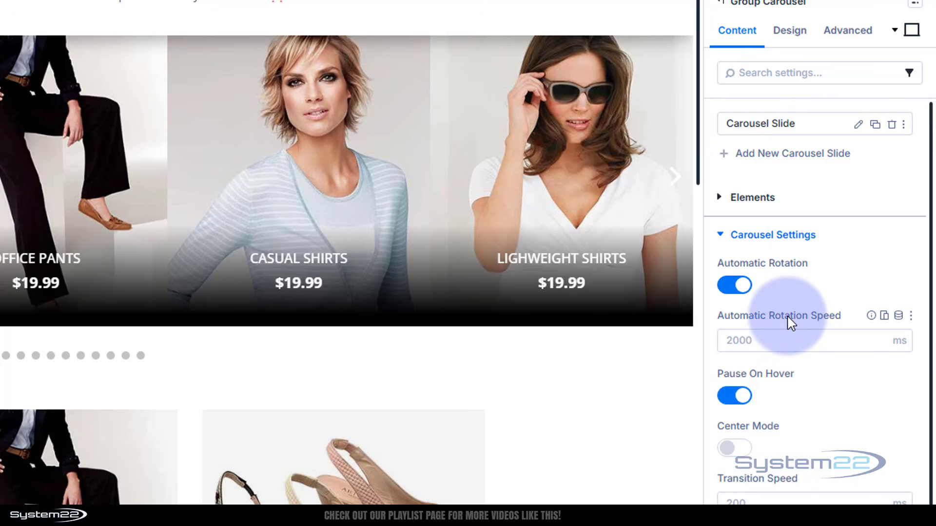
left_click(721, 343)
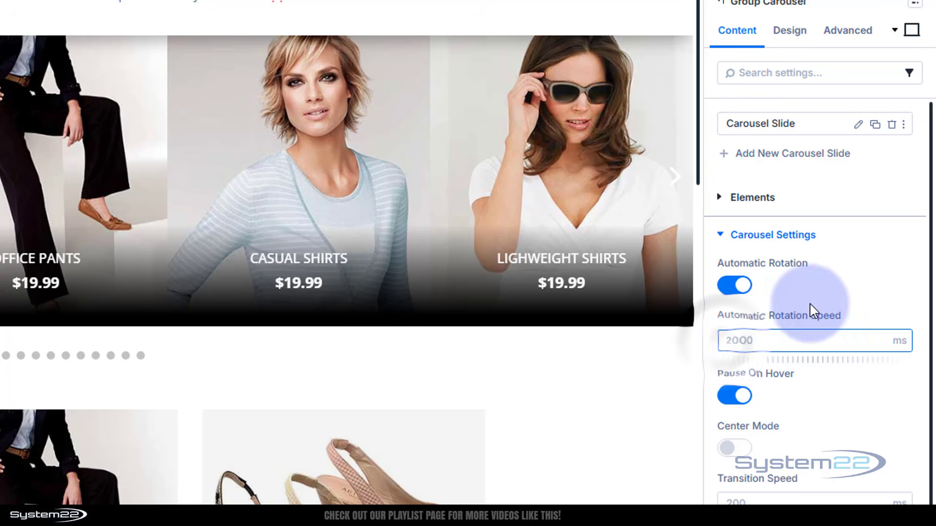
type("3000")
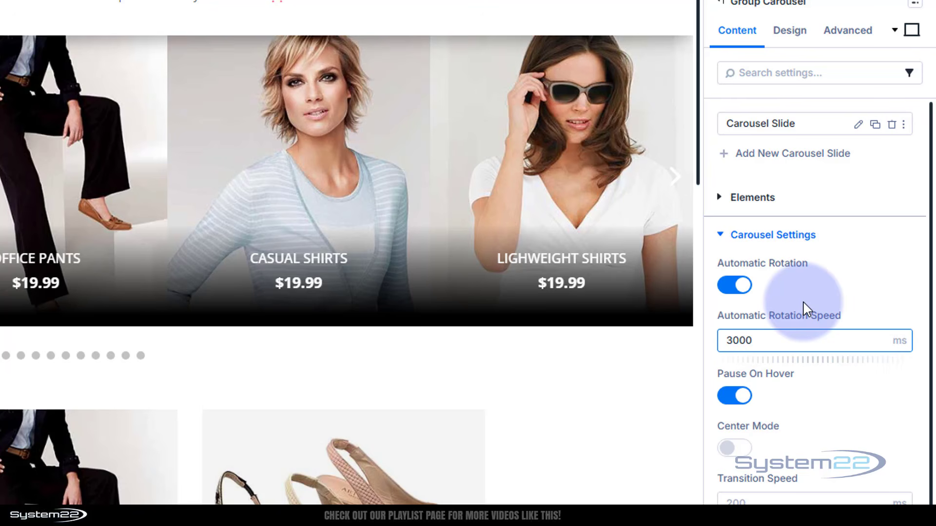
left_click(855, 295)
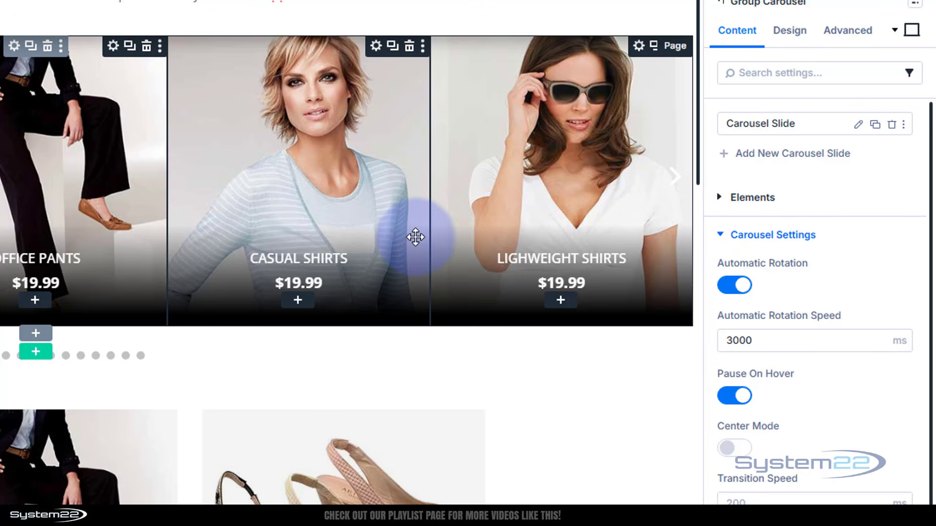
- Set the Group Carousel's transition speed to 500 ms and save the page
scroll(833, 435, "down", 2)
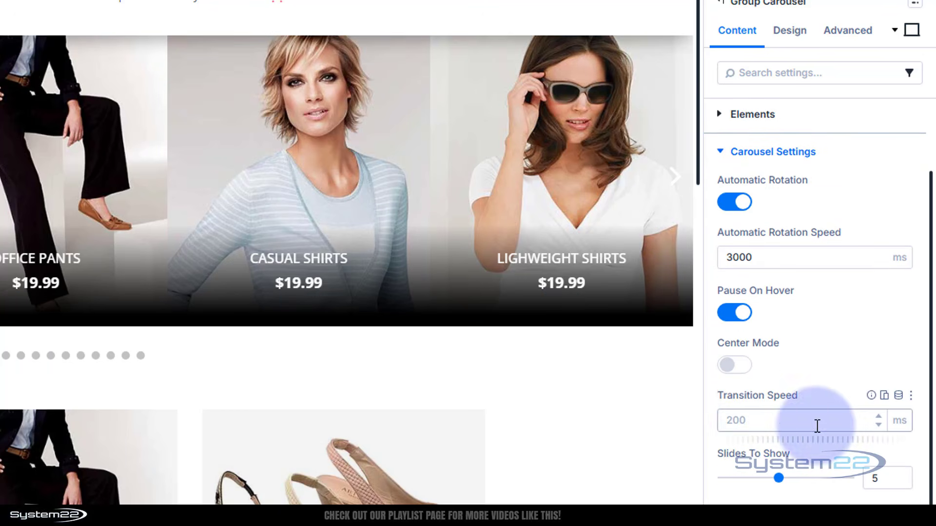
left_click(727, 420)
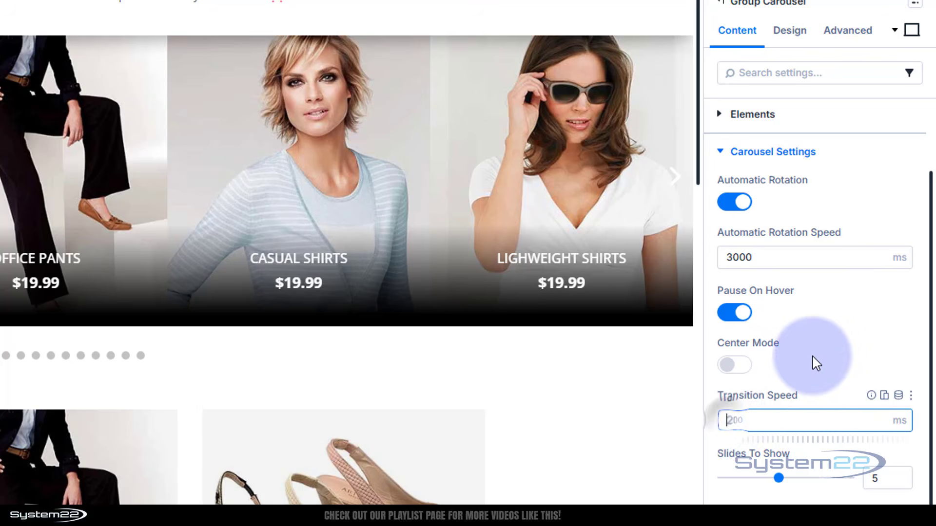
type("500")
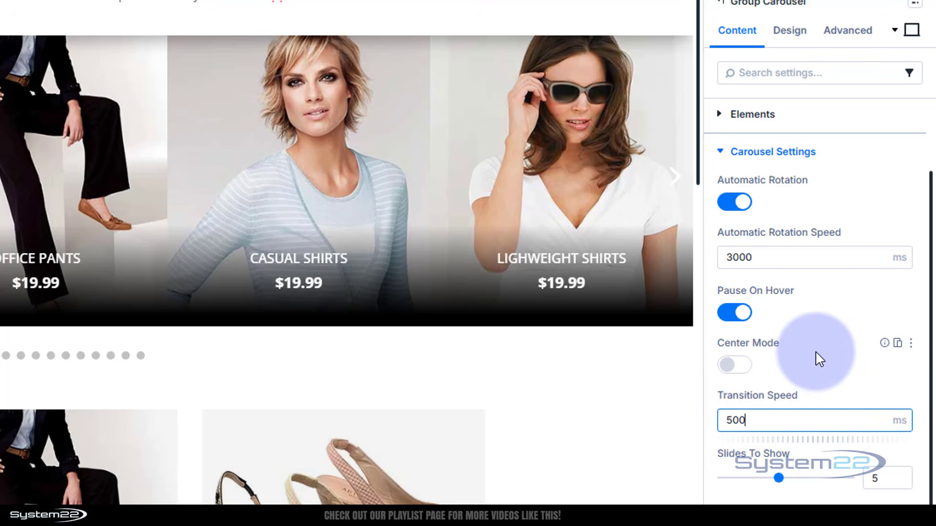
left_click(819, 360)
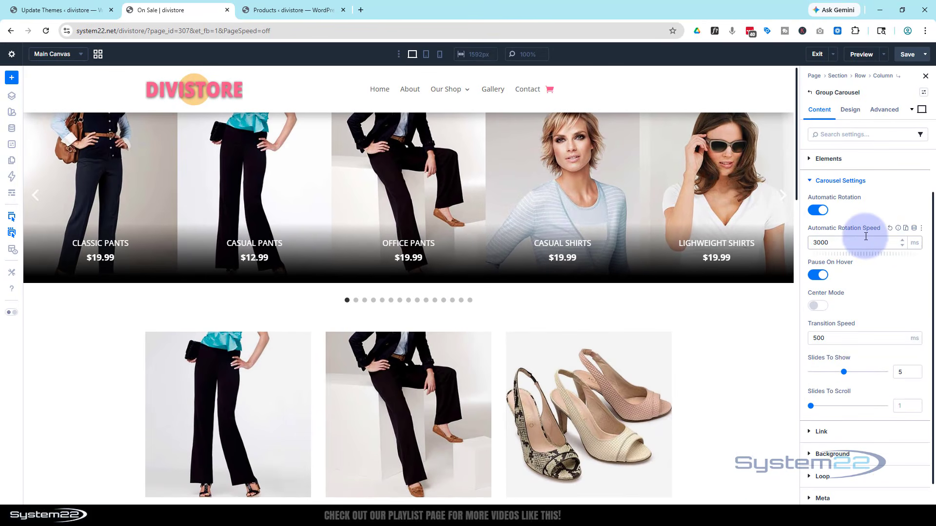
left_click(908, 55)
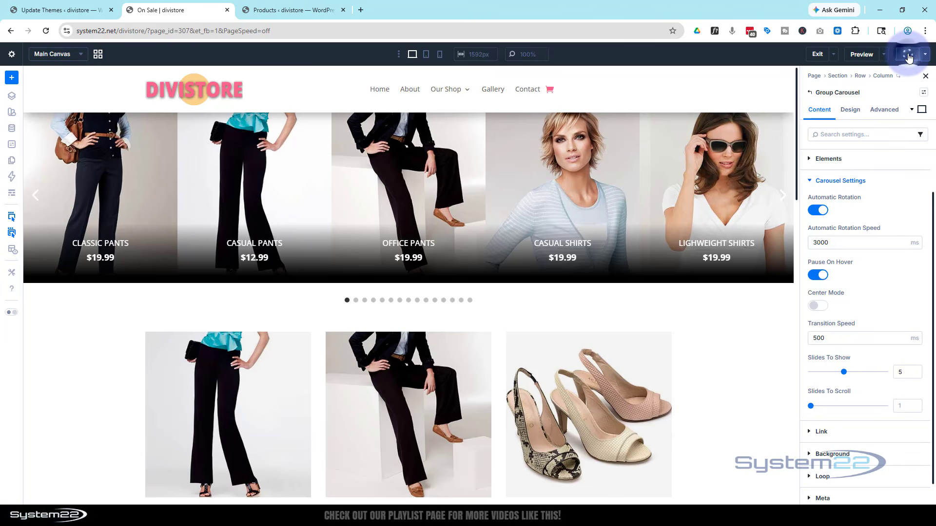
- Preview the page on the front end and test the Everyday Shoes slide's product link, returning to the preview
left_click(883, 54)
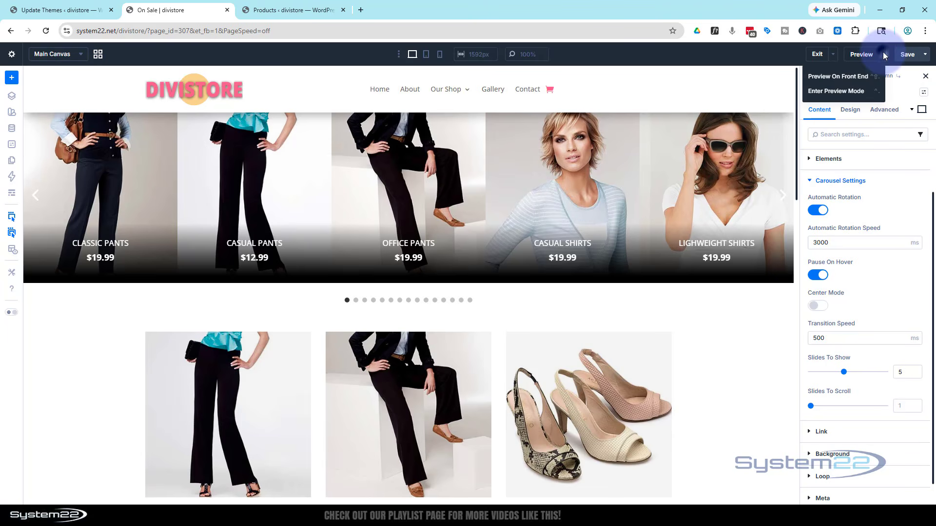
left_click(852, 78)
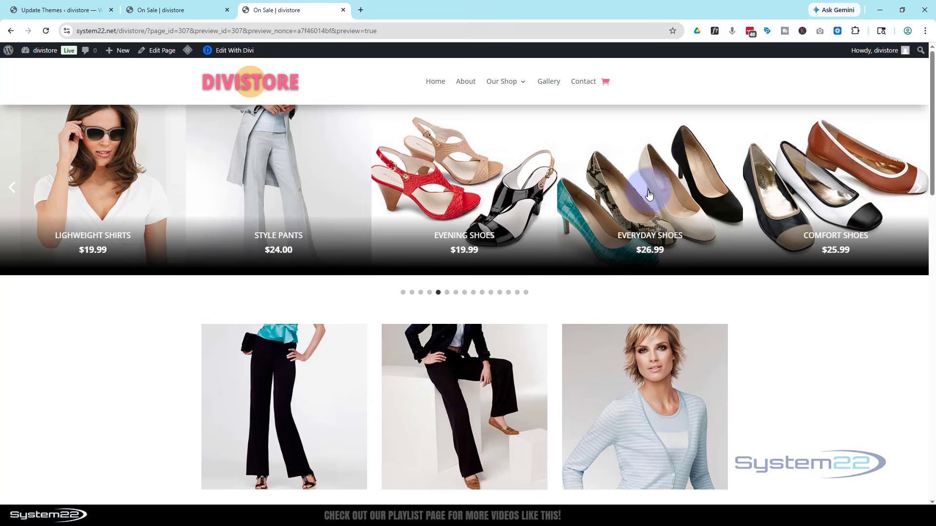
left_click(649, 195)
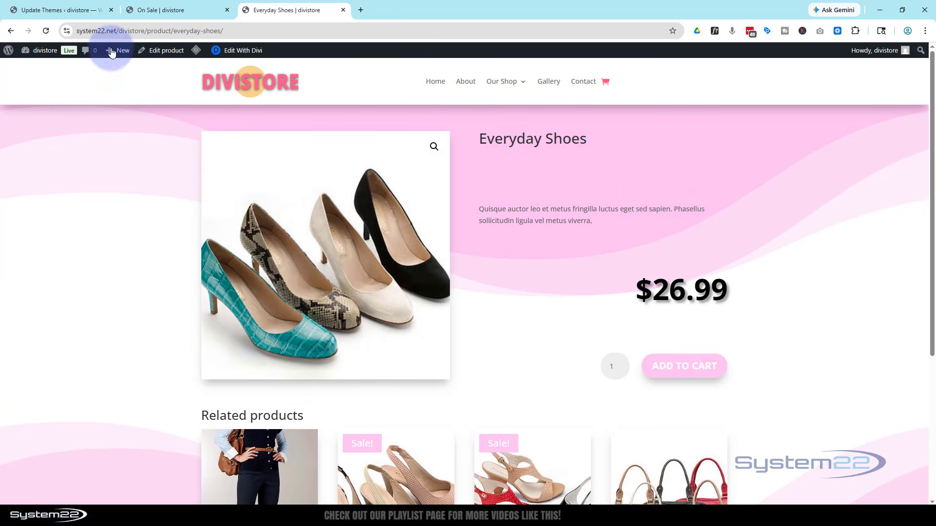
left_click(11, 31)
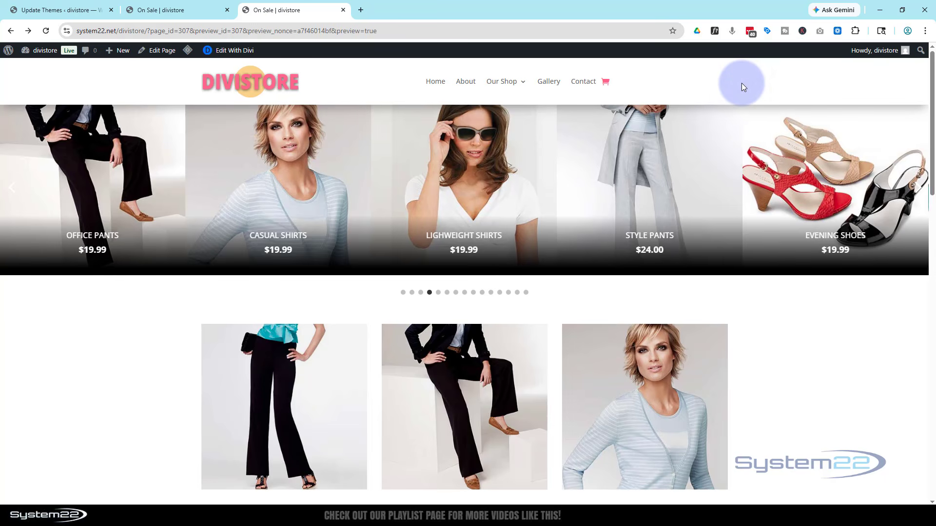
- Check the previewed carousel at iPad Air and iPhone 12 Pro dimensions with the browser's device emulation, and close the developer tools
key("ctrl+shift+i")
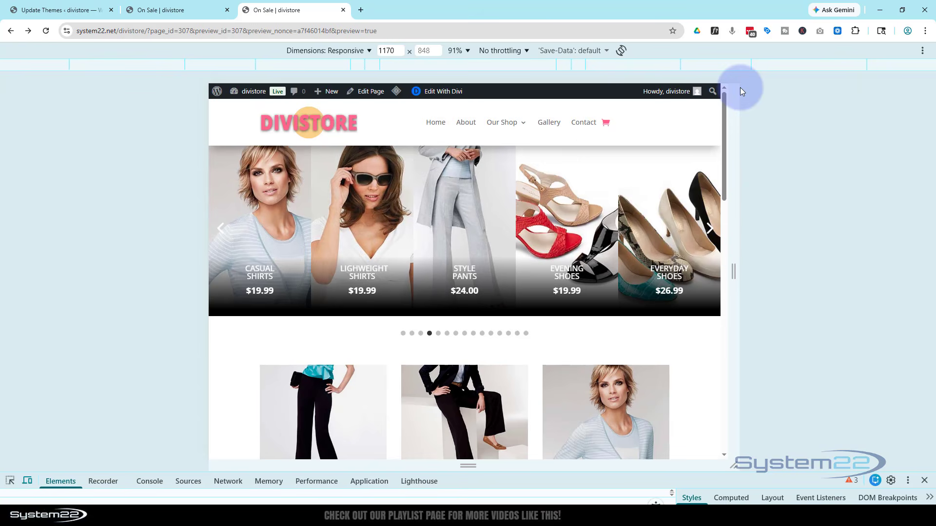
left_click(341, 50)
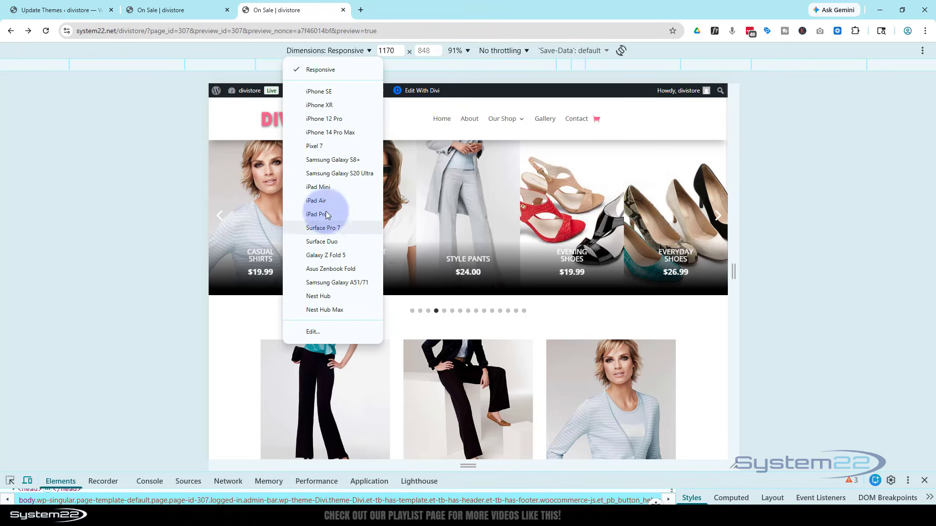
left_click(325, 203)
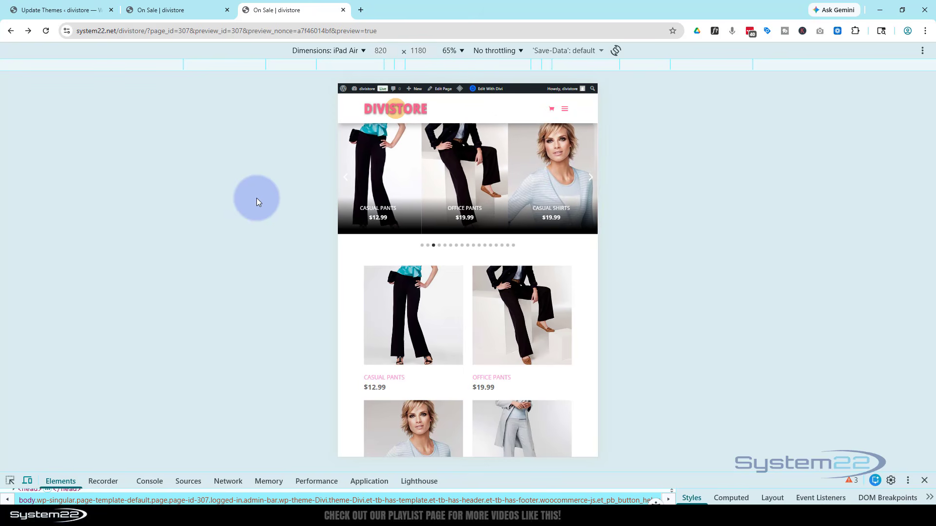
left_click(325, 52)
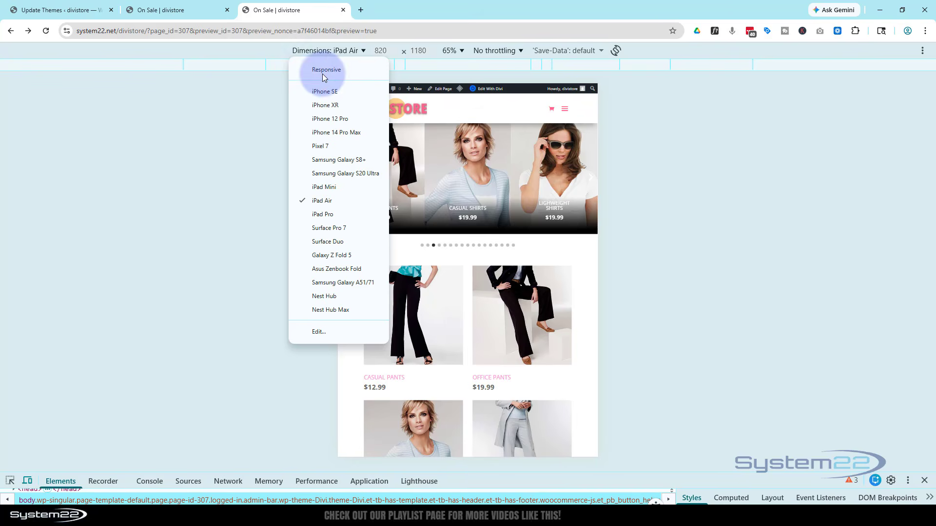
left_click(321, 119)
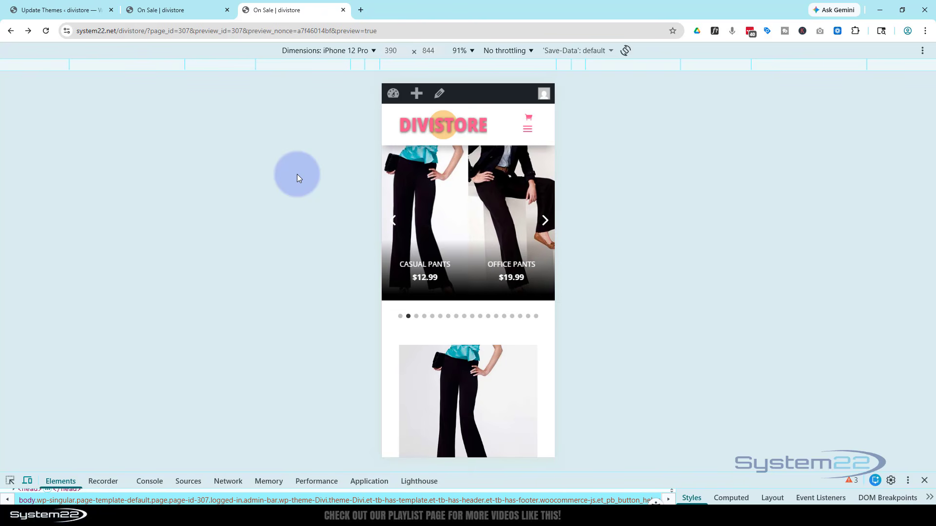
left_click(925, 483)
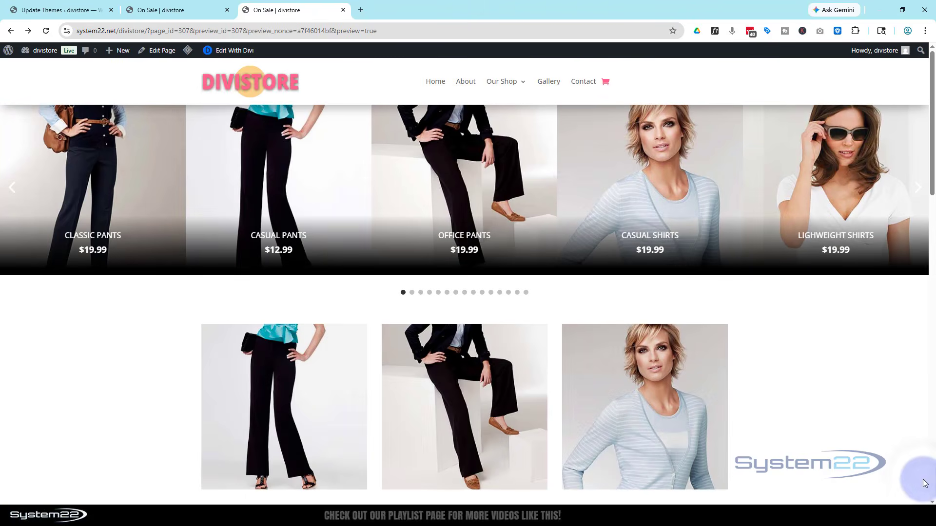